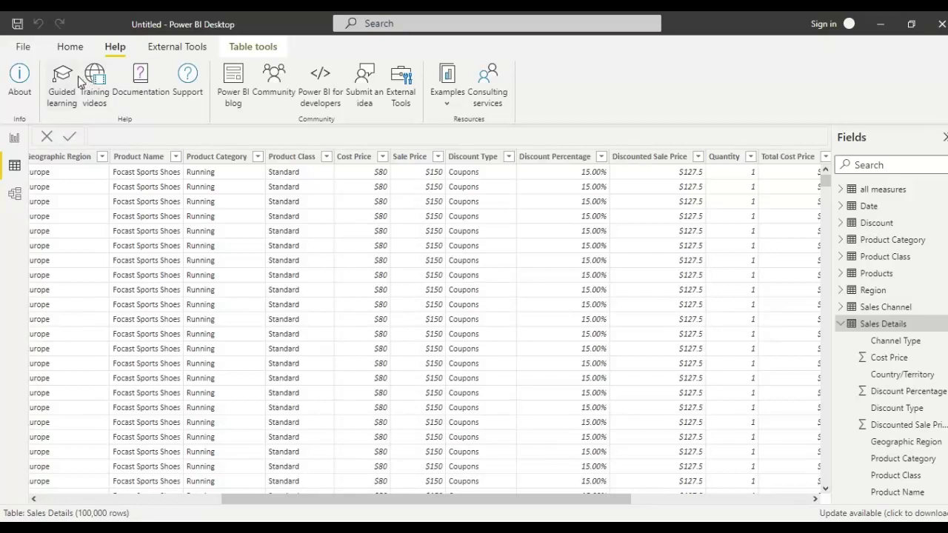
Step: Switch to the report view and open the online Microsoft article about external tools in Power BI Desktop
left_click(15, 139)
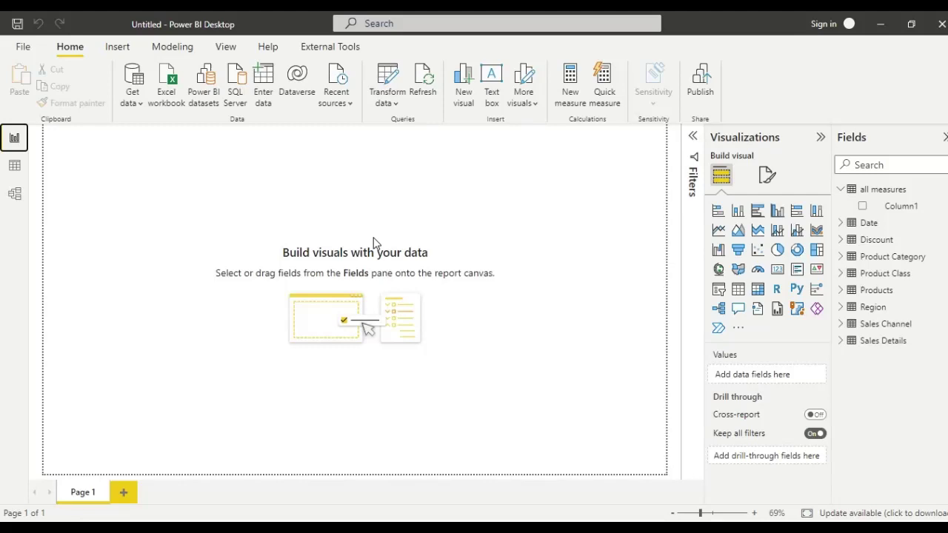
left_click(331, 49)
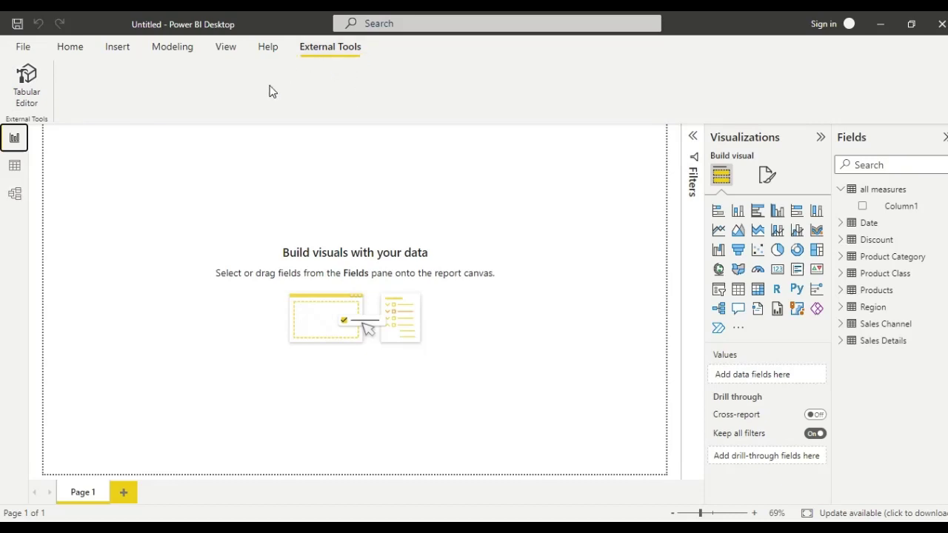
left_click(268, 47)
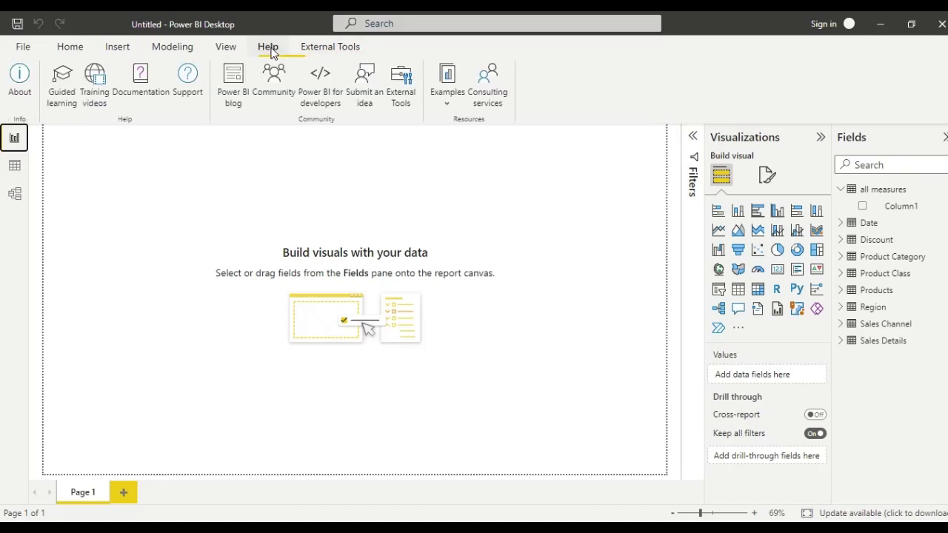
left_click(397, 102)
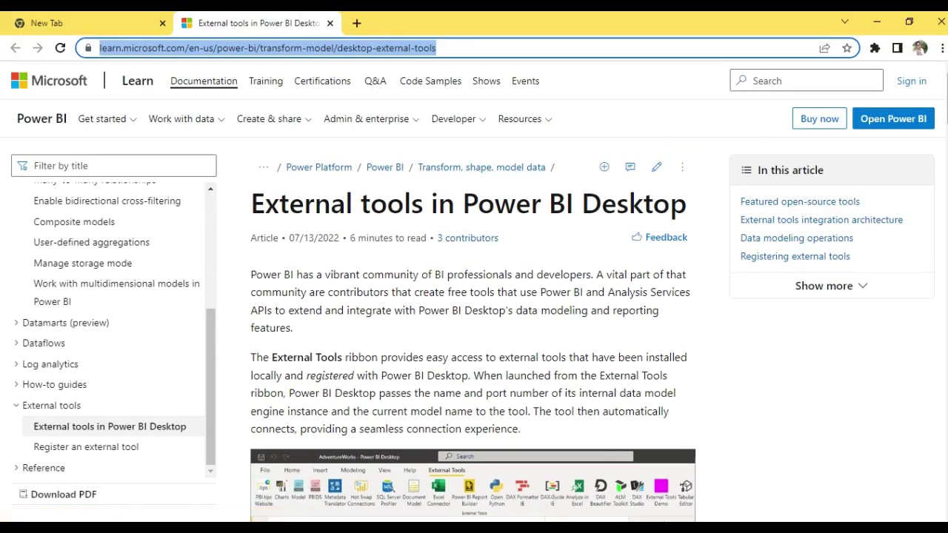
Step: Go from the article's featured open-source tools to the Tabular Editor website and choose a download option for Tabular Editor 3
left_click(806, 206)
scroll(350, 160, "down", 5)
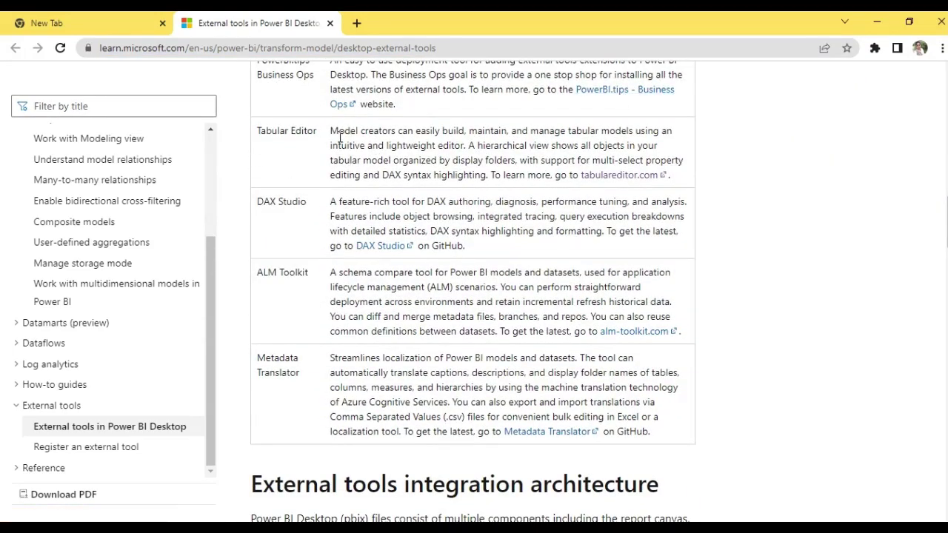
left_click(608, 178)
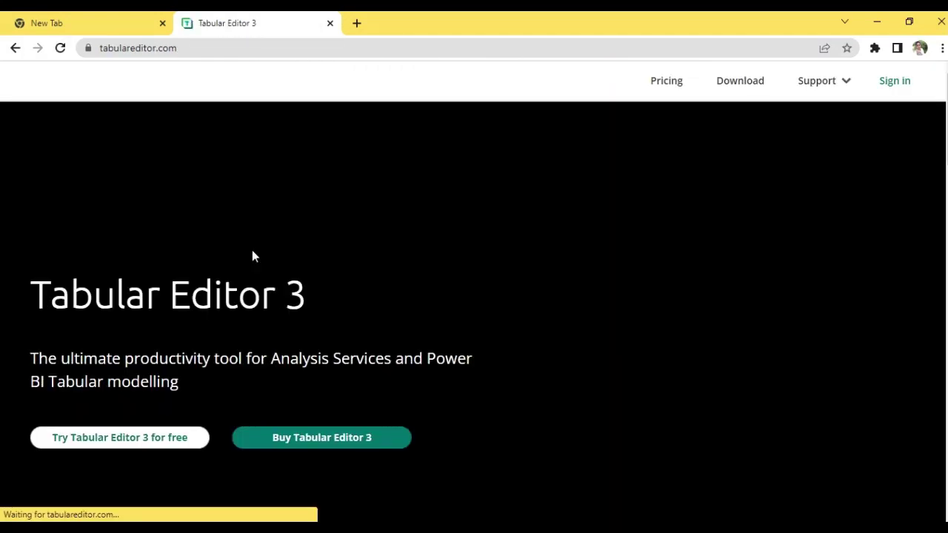
left_click(133, 440)
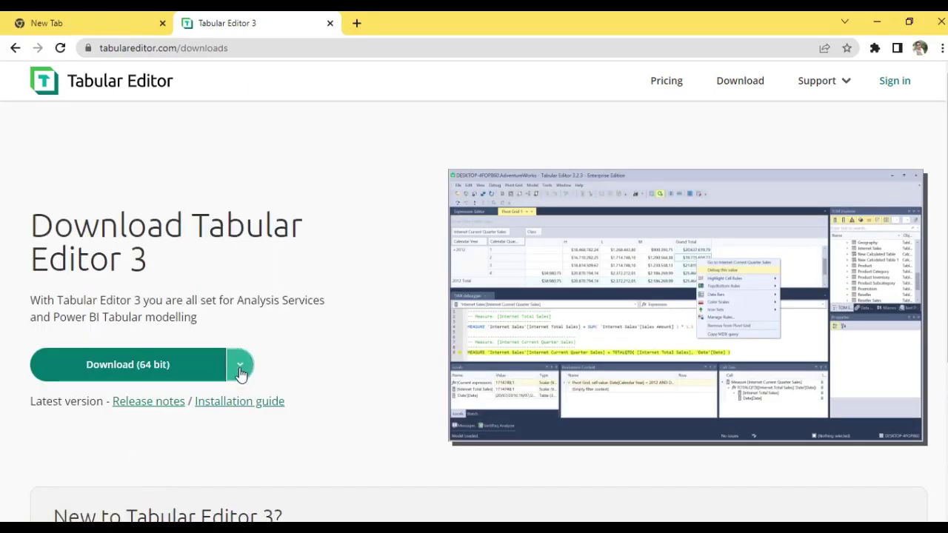
left_click(241, 368)
left_click(129, 426)
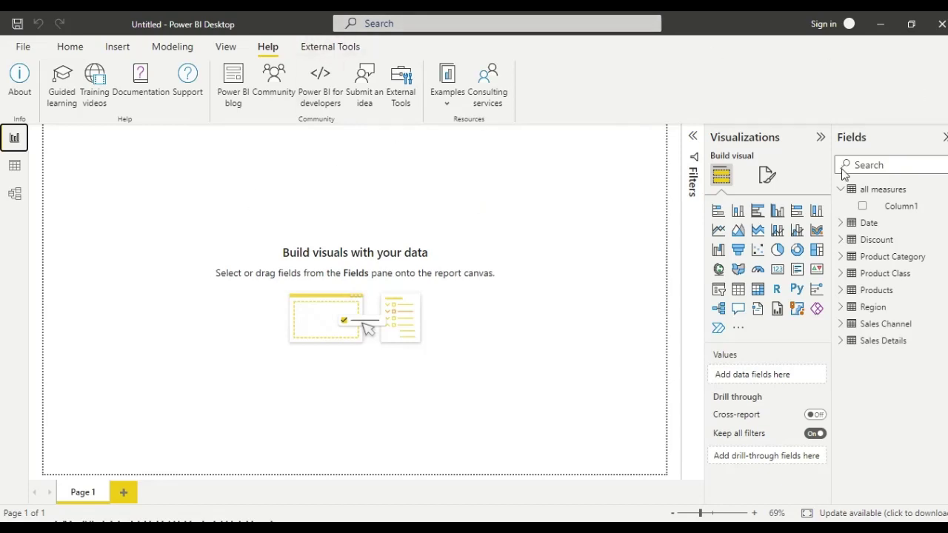
Step: Back in Power BI Desktop, add a new measure named TOTAL SALES to the all measures table
mouse_move(843, 198)
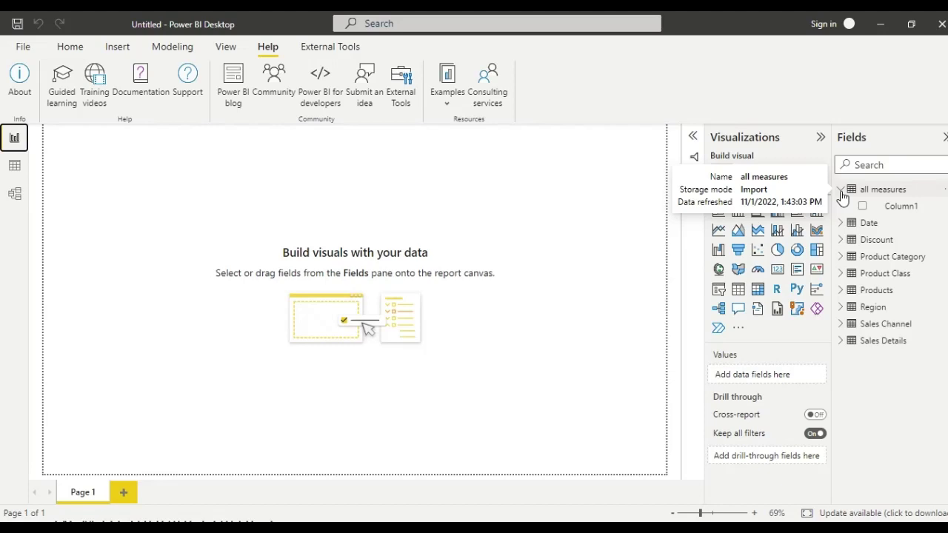
left_click(871, 347)
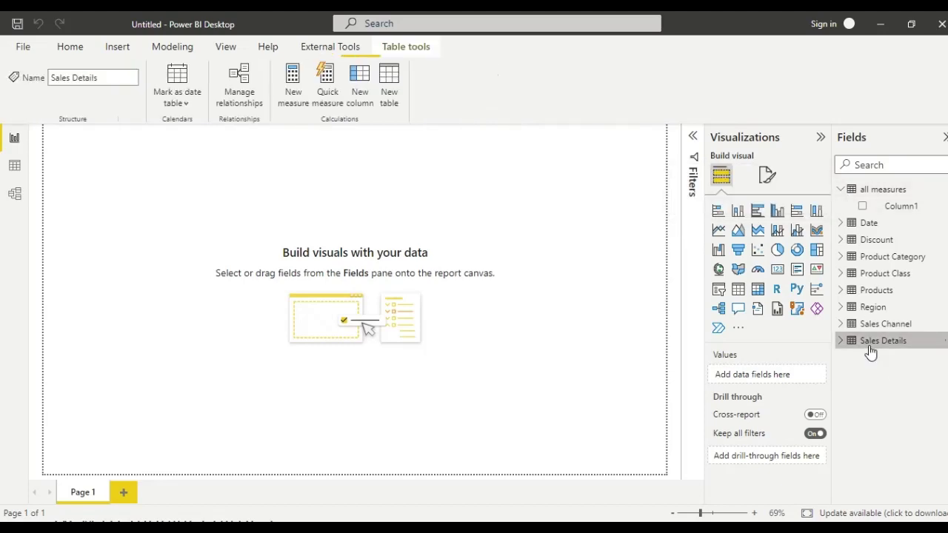
left_click(870, 194)
right_click(869, 194)
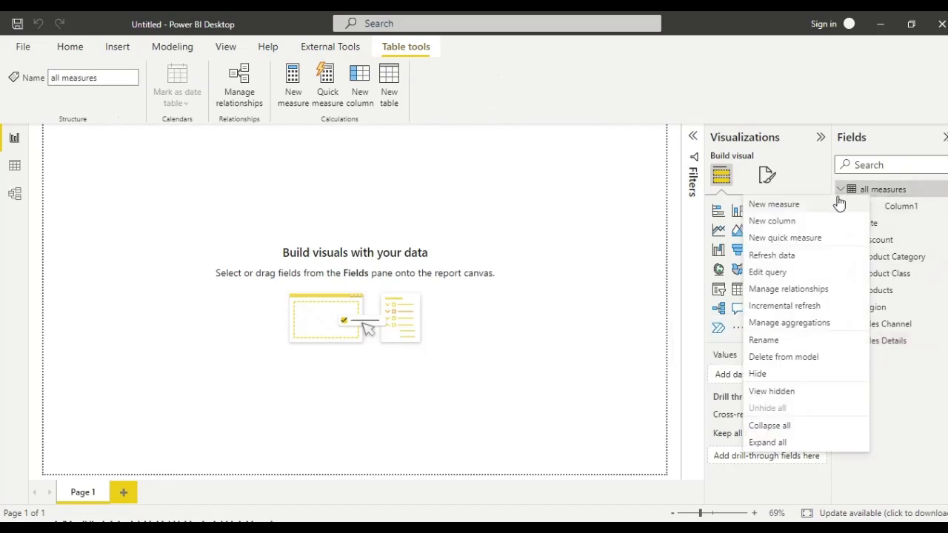
key("Escape")
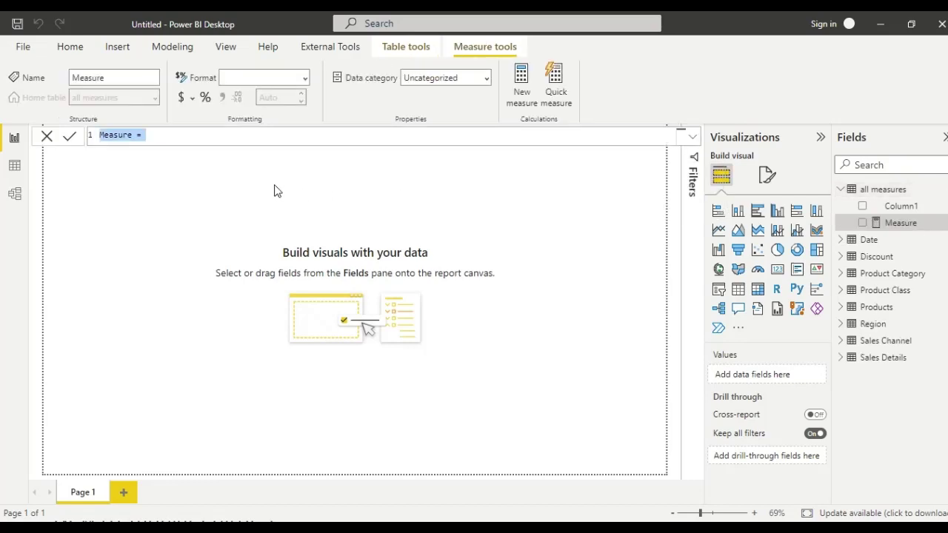
key("BackSpace")
type("TOTA")
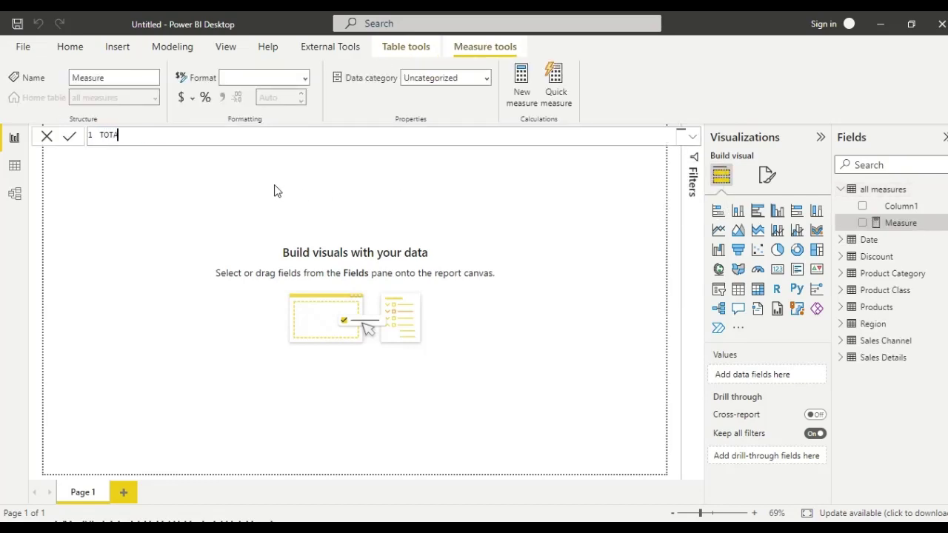
type("L SALES = AL")
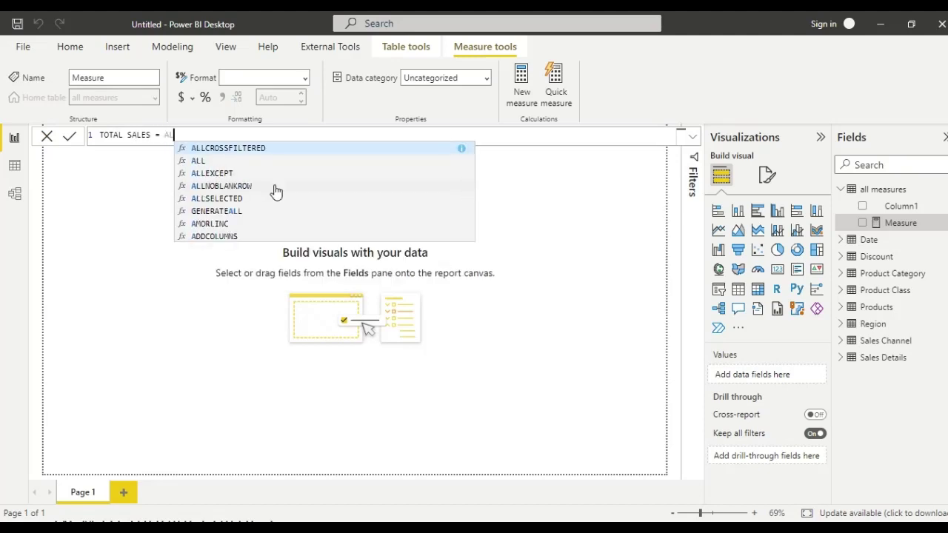
key("BackSpace")
key("BackSpace")
Step: Define TOTAL SALES as SUM('Sales Details'[Total Sale Price]) and commit the measure
type("SU")
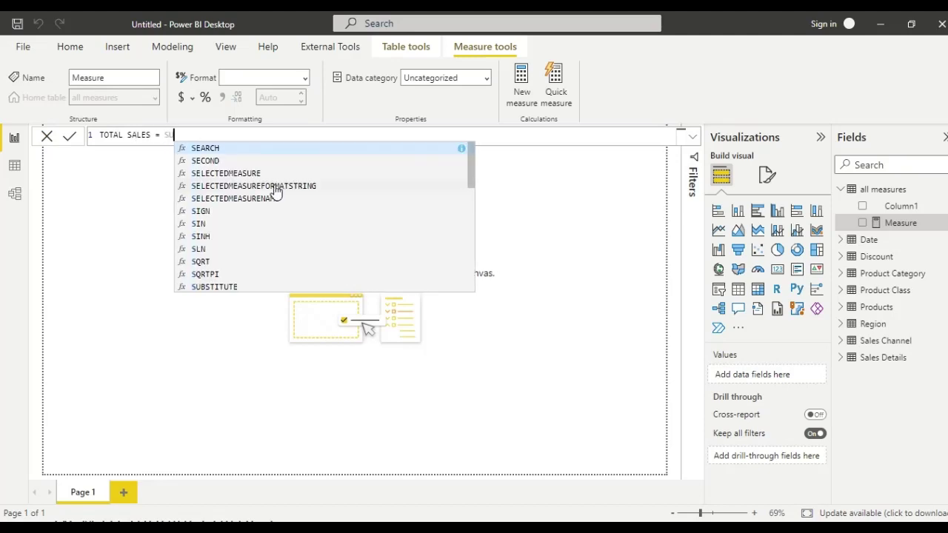
type("M('SA")
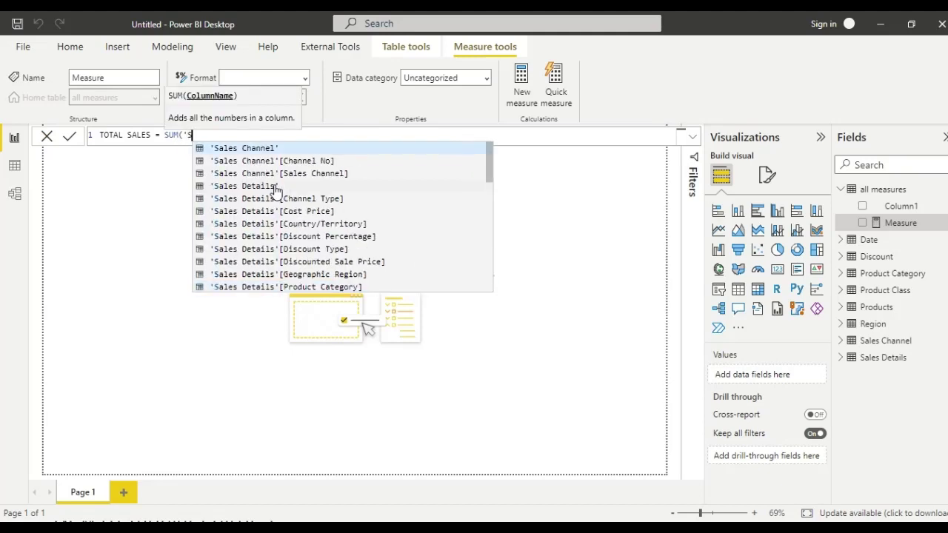
key("Down")
key("Down")
key("Down")
key("Down")
key("Down")
key("Down")
key("Down")
key("Down")
key("Down")
key("Down")
key("Down")
key("Down")
key("Down")
key("Down")
key("Down")
key("Down")
key("Down")
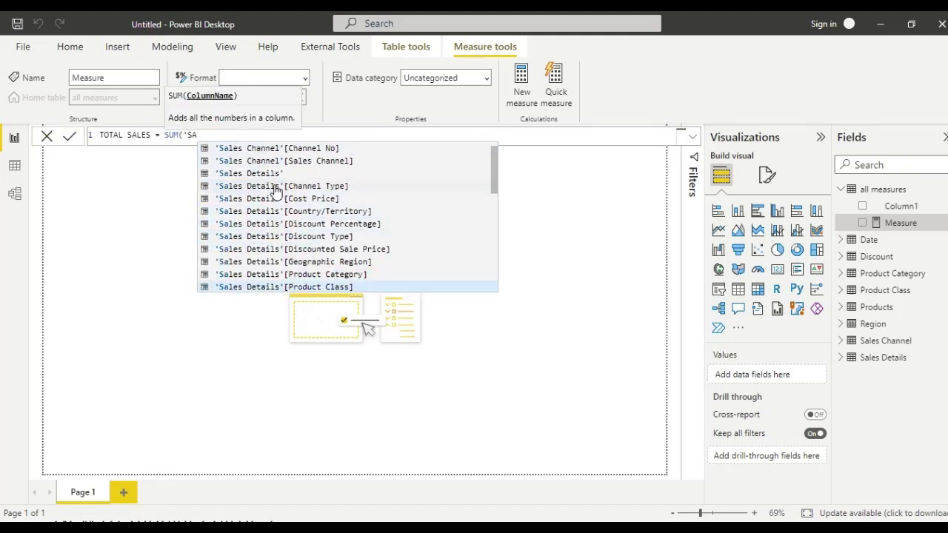
key("Down")
key("Down")
key("Down")
key("Down")
key("Down")
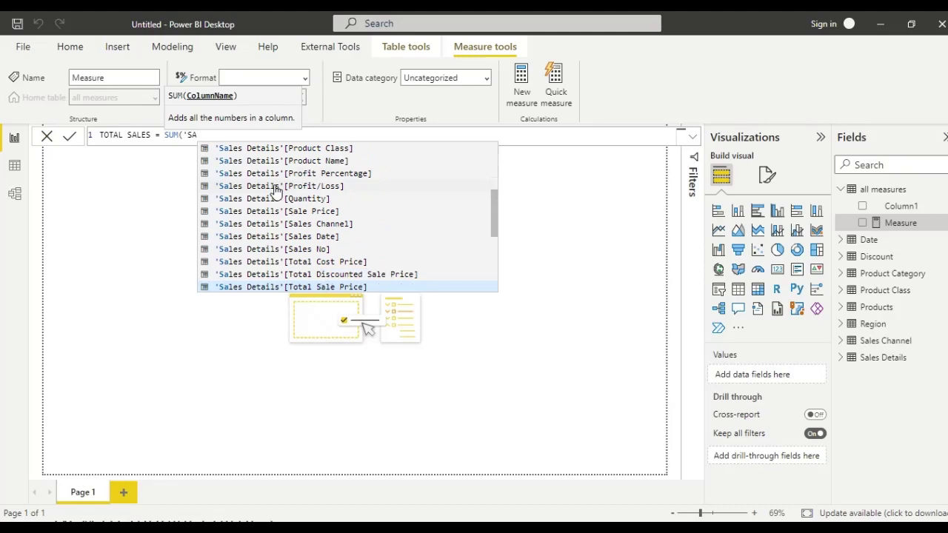
key("Tab")
type(")")
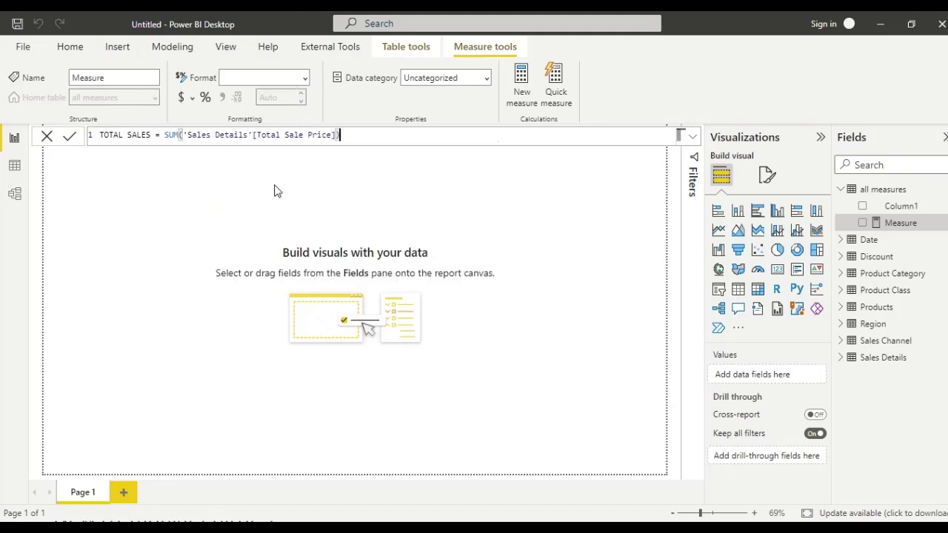
key("Return")
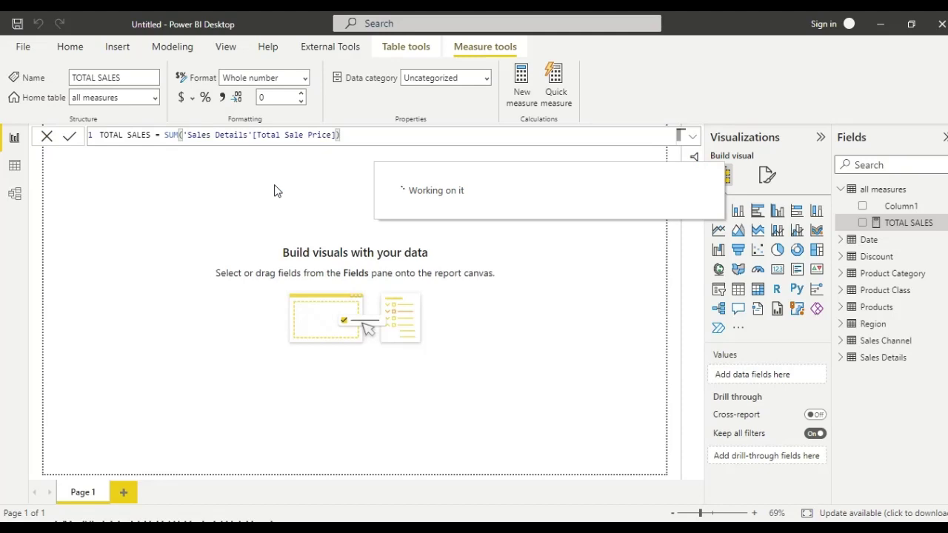
Step: Add another measure named SALES MTD to the all measures table
left_click(863, 194)
right_click(863, 194)
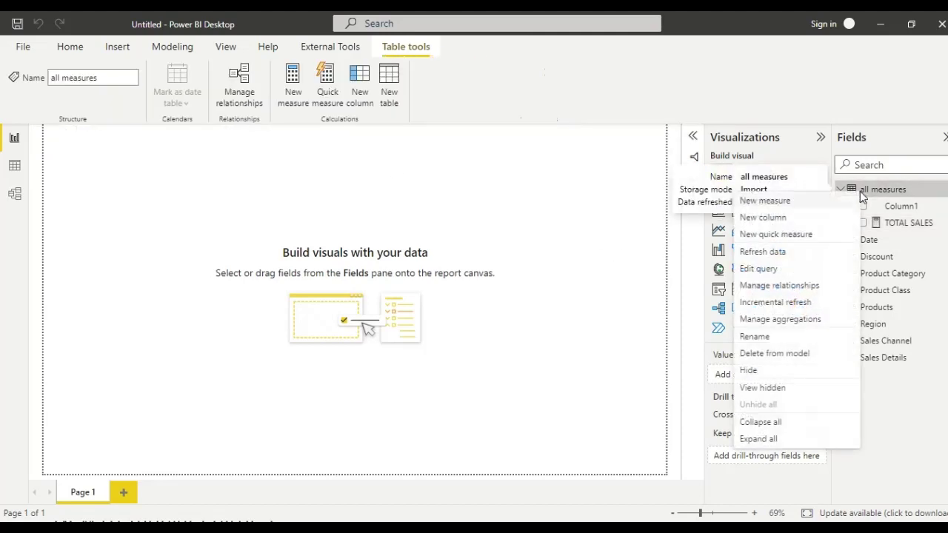
key("Escape")
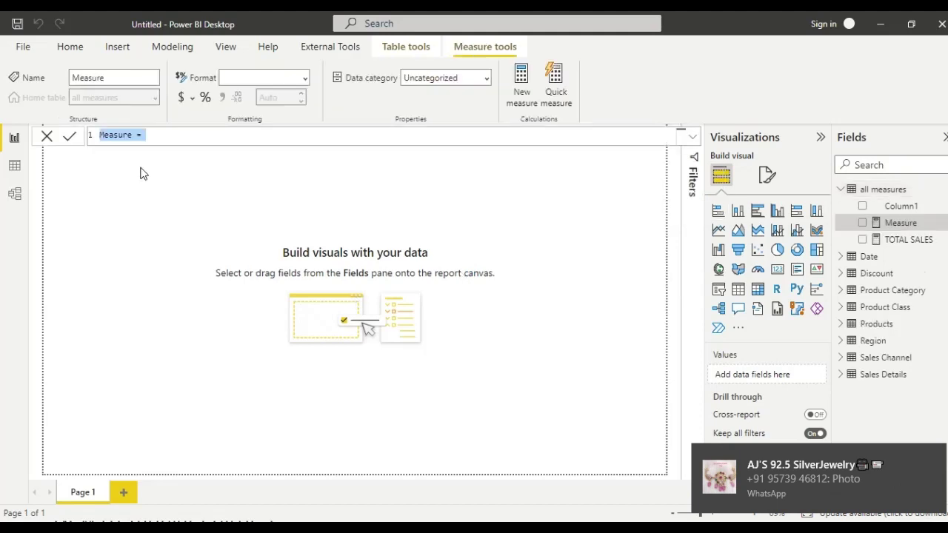
key("BackSpace")
type("SALES MT")
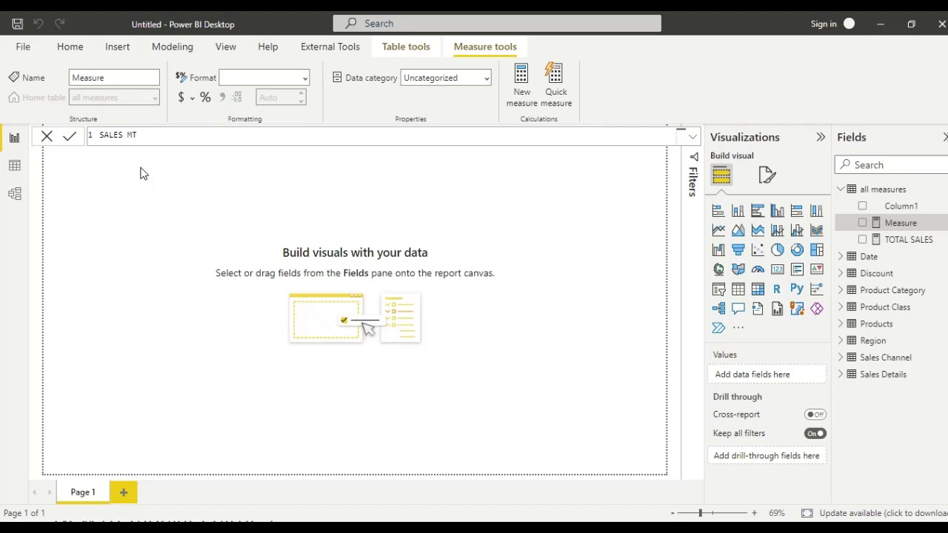
type("D")
type("T")
key("BackSpace")
type("V")
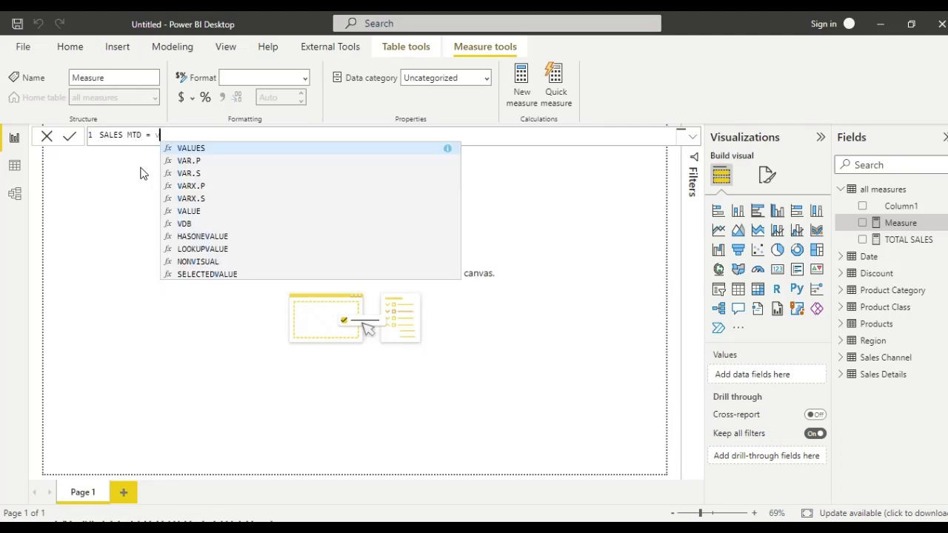
key("BackSpace")
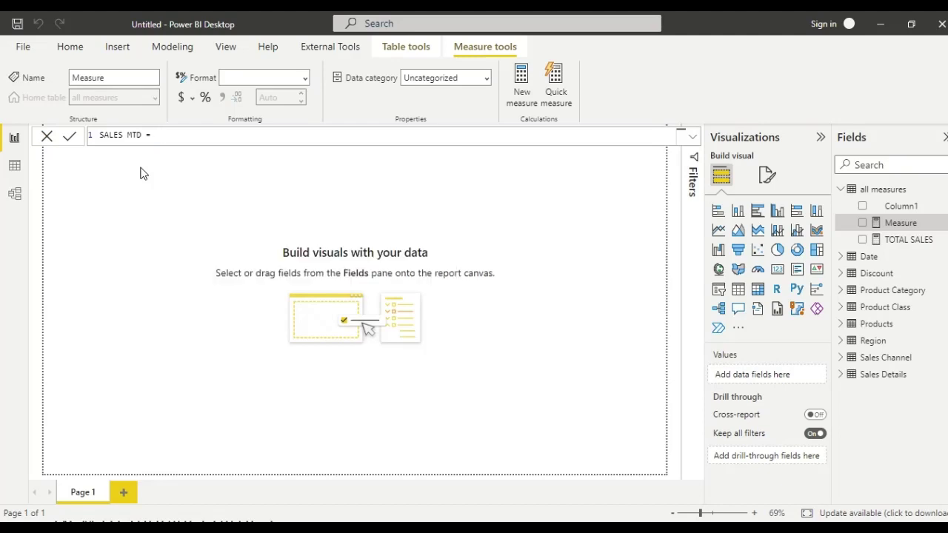
Step: Give SALES MTD the formula TOTALMTD('all measures'[QUANTITY],'Date'[Sales Date].[Date]), removing the extra "QUANTITY MTD =" that comes with the pasted text
type("QUANTITY MTD = TOTALMTD('all measures'[QUANTITY],'Date'[Sales Date].[Date])")
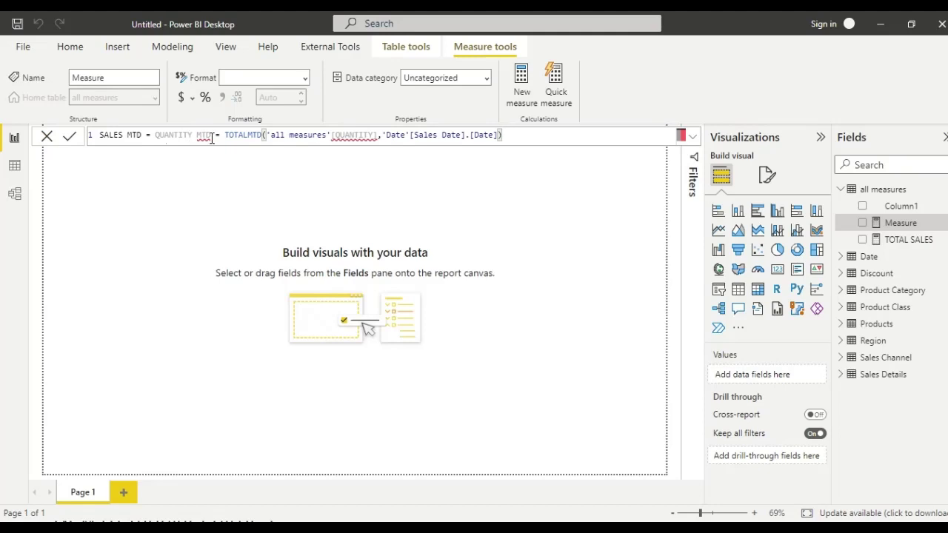
left_click_drag(211, 136, 151, 135)
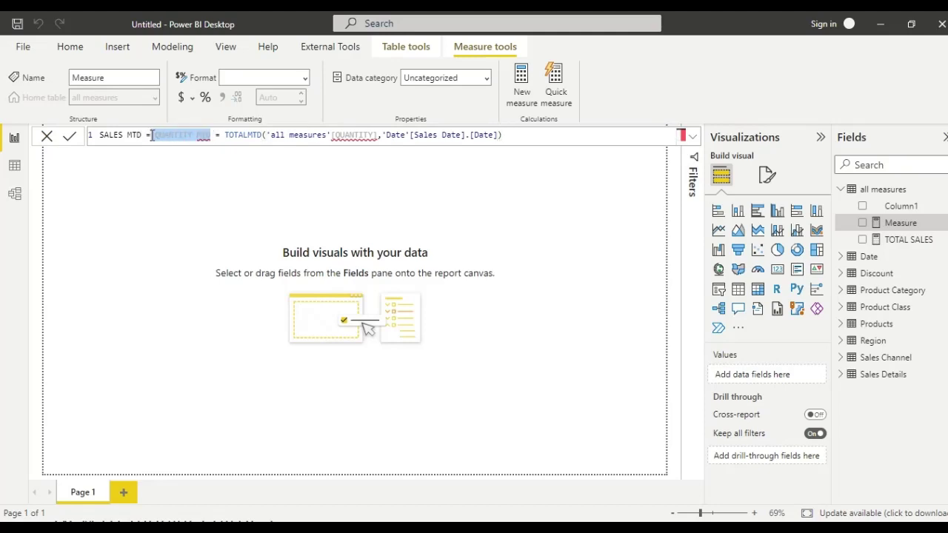
key("BackSpace")
key("BackSpace")
key("BackSpace")
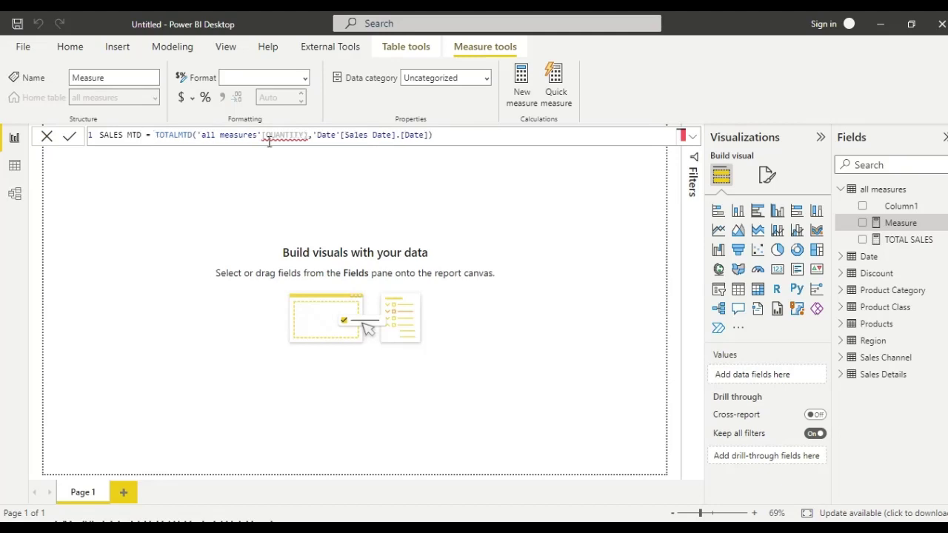
Step: Replace the [QUANTITY] reference in the TOTALMTD formula with 'all measures'[TOTAL SALES]
left_click(307, 135)
key("BackSpace")
key("BackSpace")
key("BackSpace")
key("BackSpace")
key("BackSpace")
key("BackSpace")
key("BackSpace")
key("BackSpace")
key("BackSpace")
key("BackSpace")
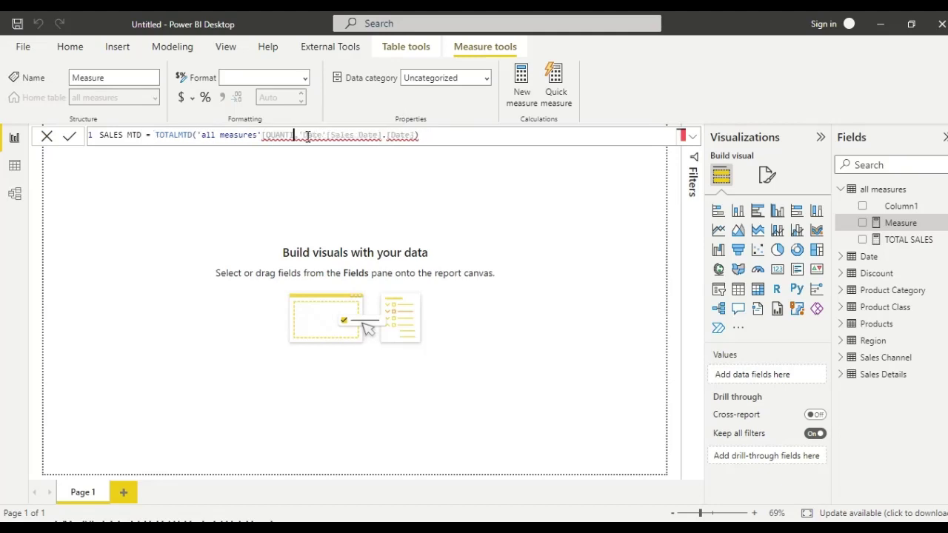
type("To")
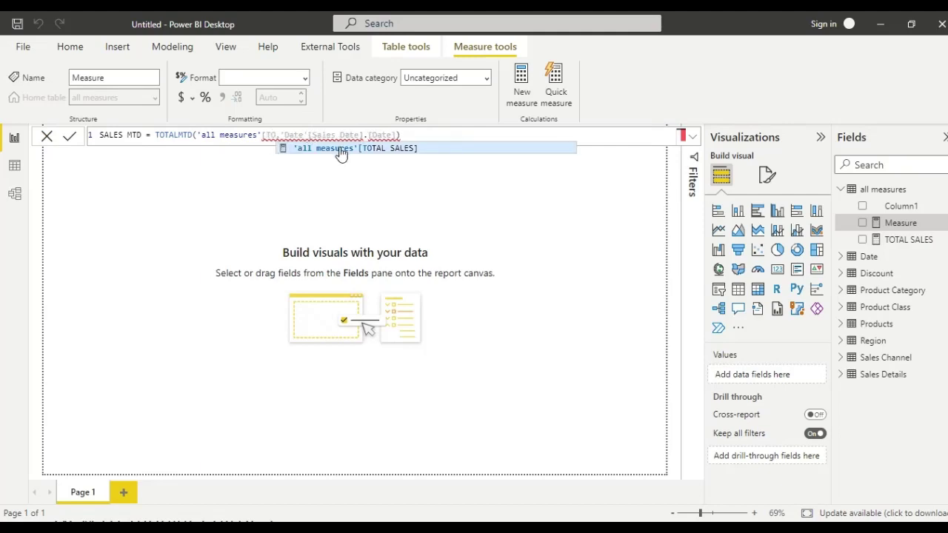
left_click(341, 151)
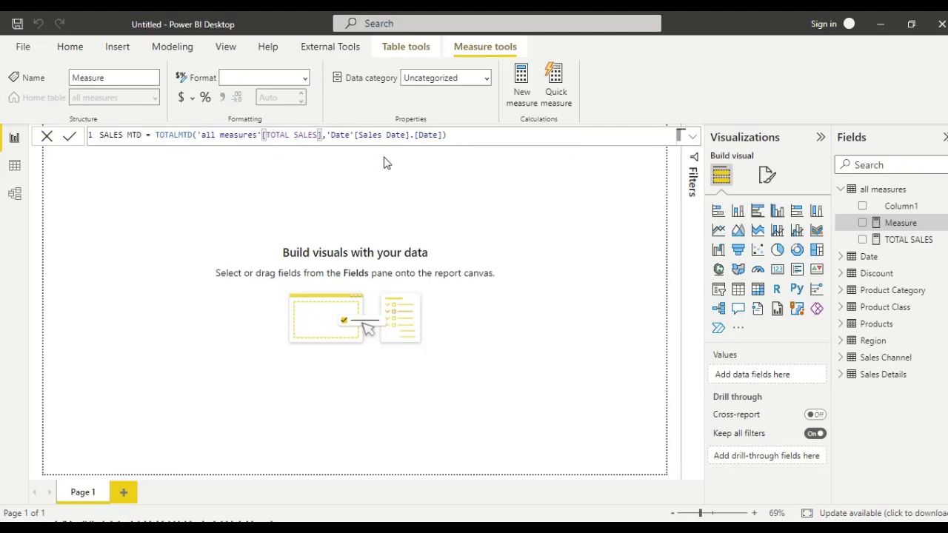
Step: Copy the complete SALES MTD formula for reuse and commit the measure
left_click(454, 136)
left_click(100, 138, "shift")
key("ctrl+c")
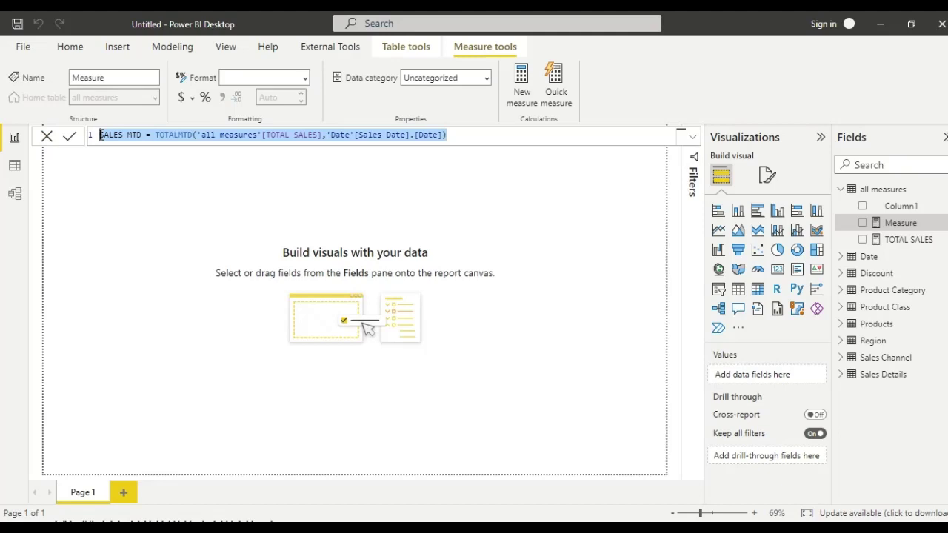
left_click(458, 135)
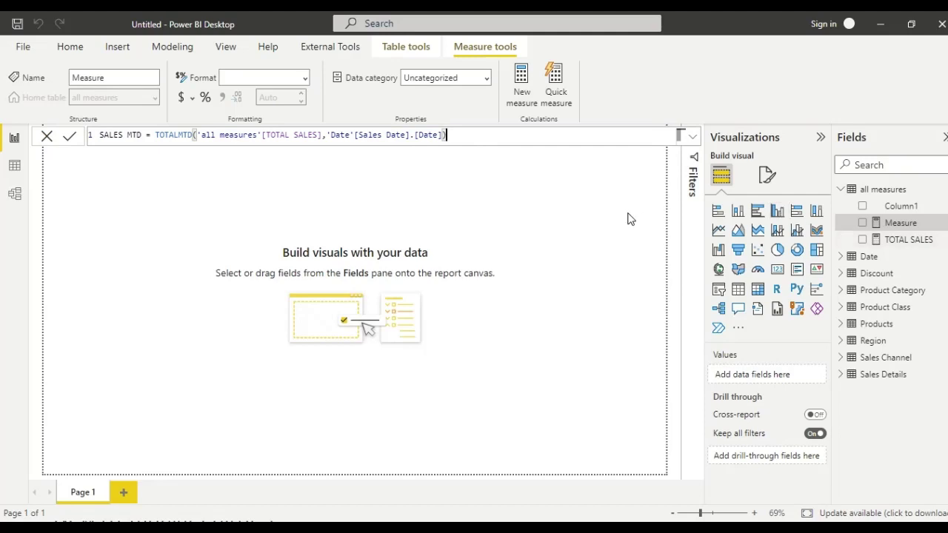
key("Return")
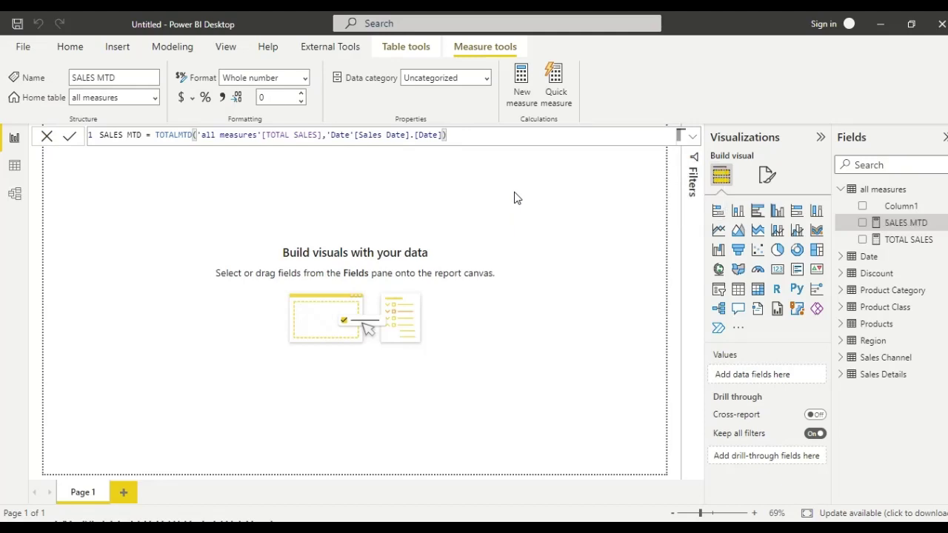
Step: Add a new measure to the all measures table and fill it with the copied SALES MTD formula
right_click(885, 195)
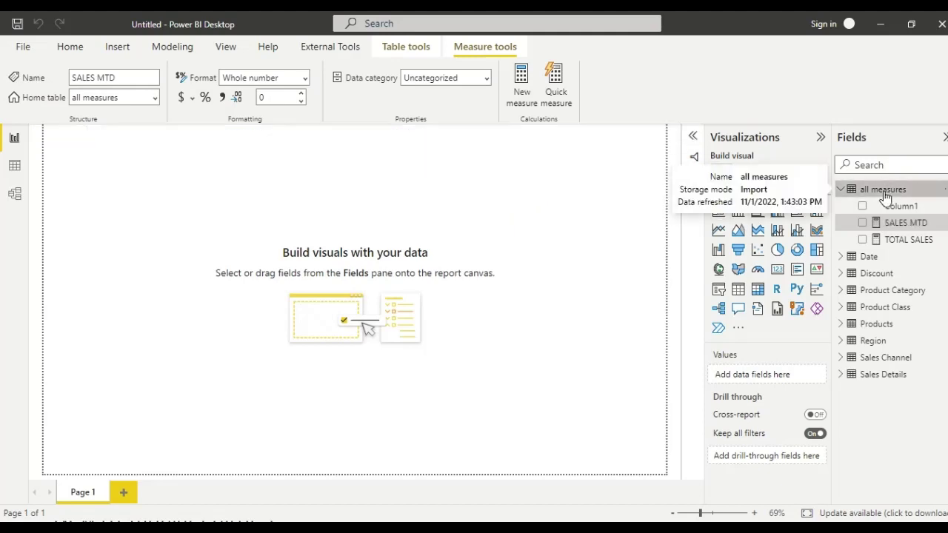
key("Escape")
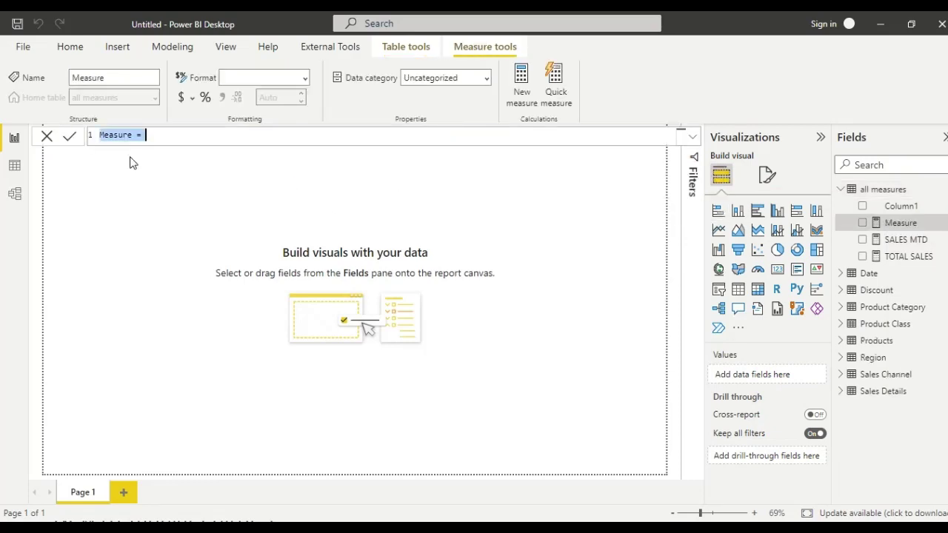
key("BackSpace")
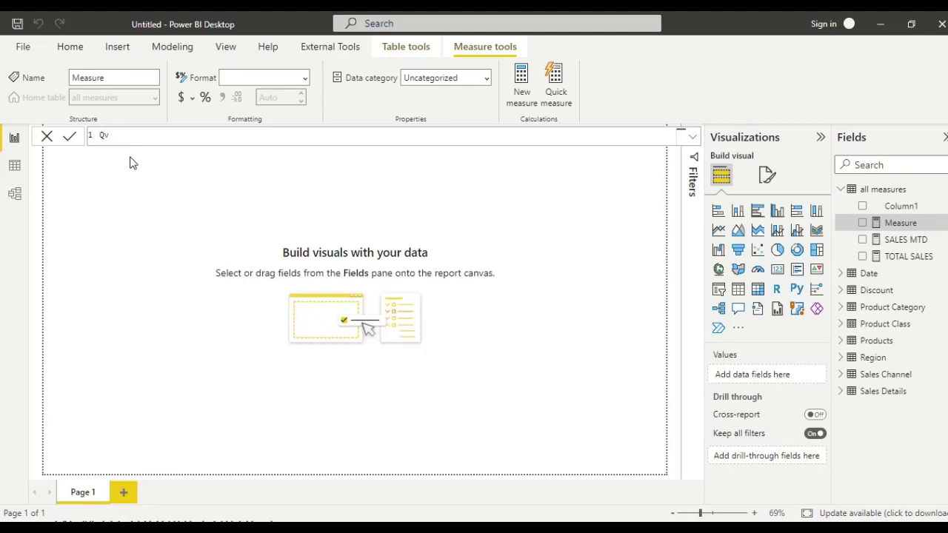
key("ctrl+v")
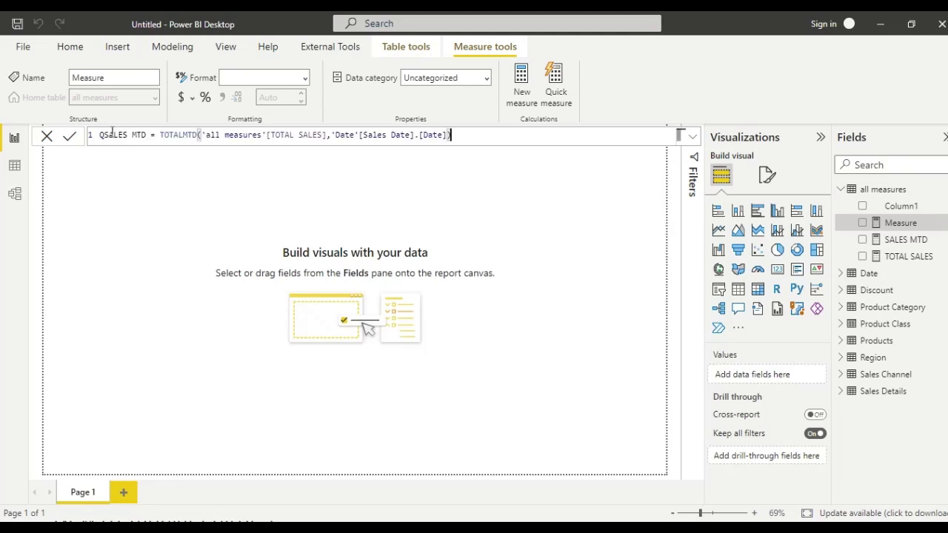
Step: Rename the pasted measure SALES QTD, removing the stray leading Q, change its function to TOTALQTD, and commit it
left_click(105, 136)
left_click(138, 137)
key("BackSpace")
type("Q")
left_click(106, 137)
key("BackSpace")
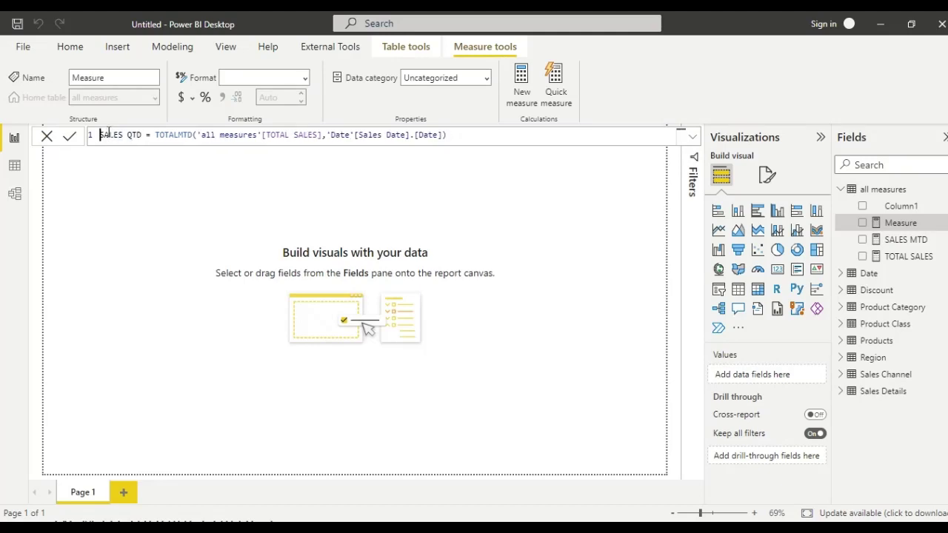
left_click(187, 136)
key("BackSpace")
type("Q")
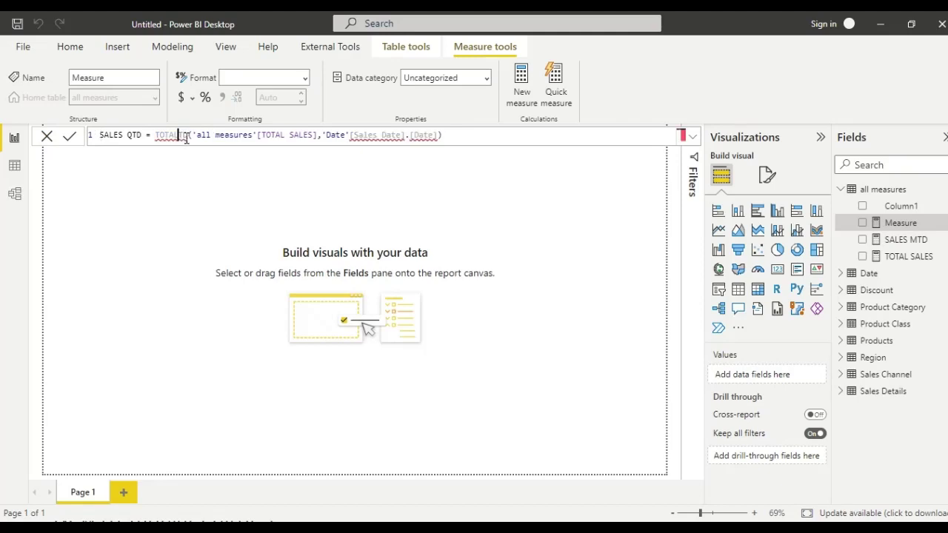
left_click(491, 139)
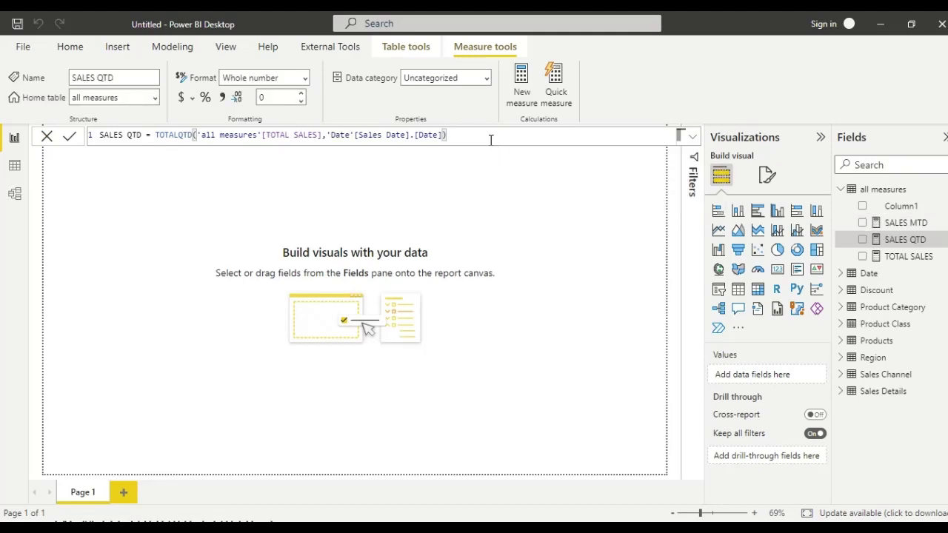
Step: Create another measure in the all measures table and paste the SALES MTD formula into it
right_click(866, 189)
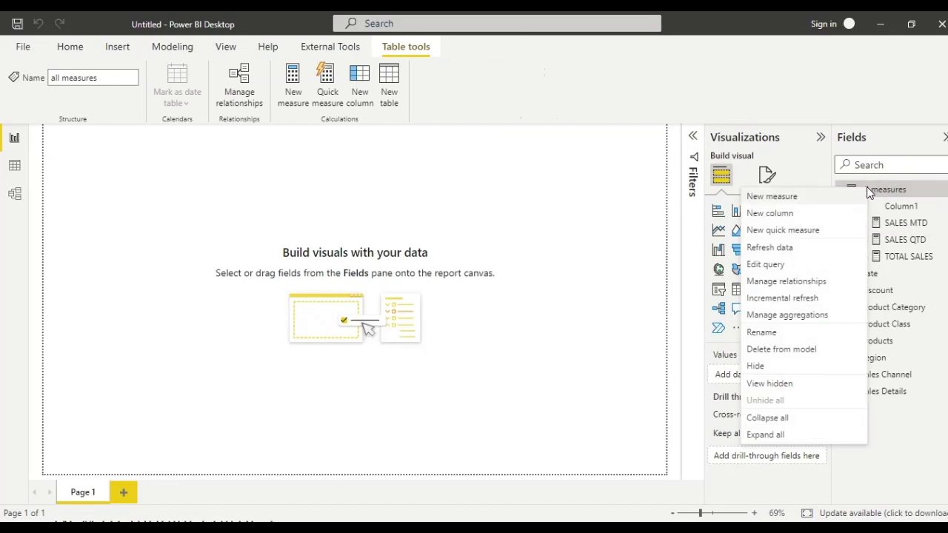
left_click(827, 198)
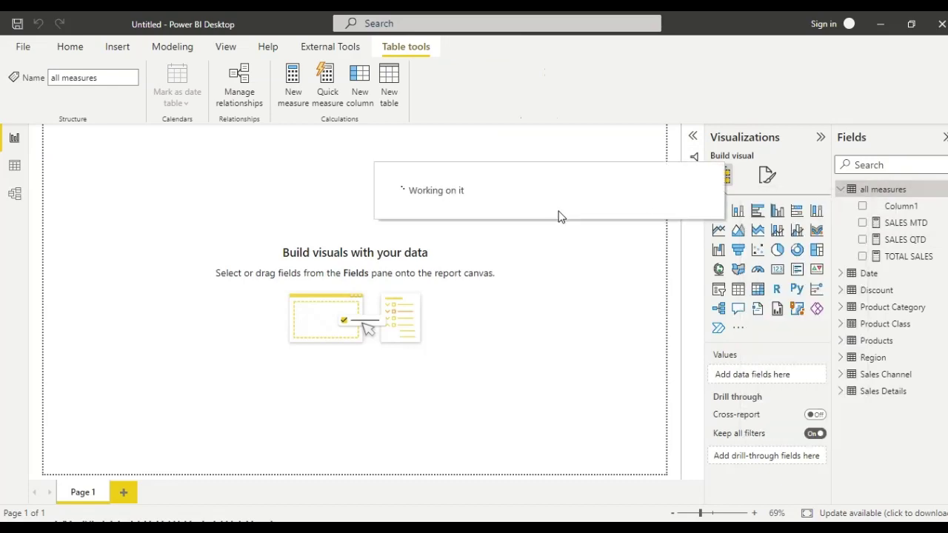
key("BackSpace")
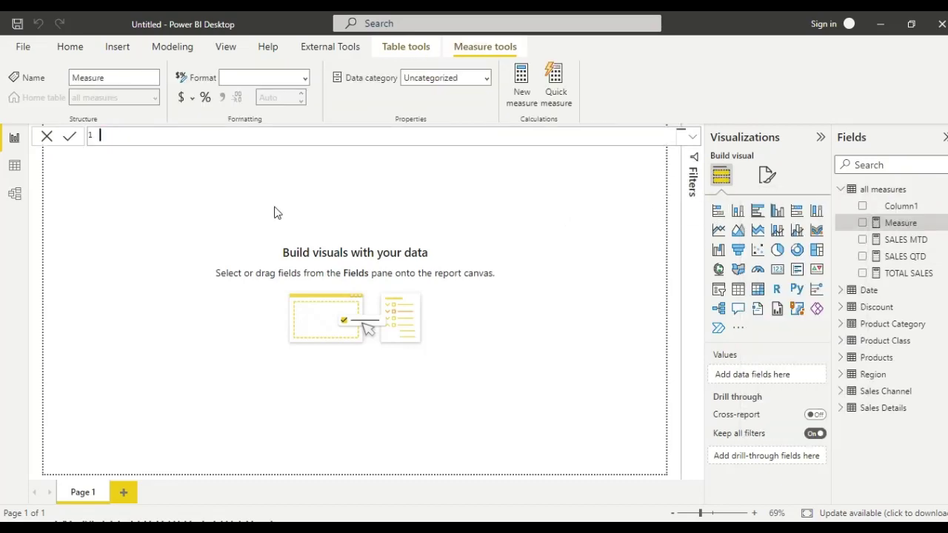
type("H")
key("ctrl+v")
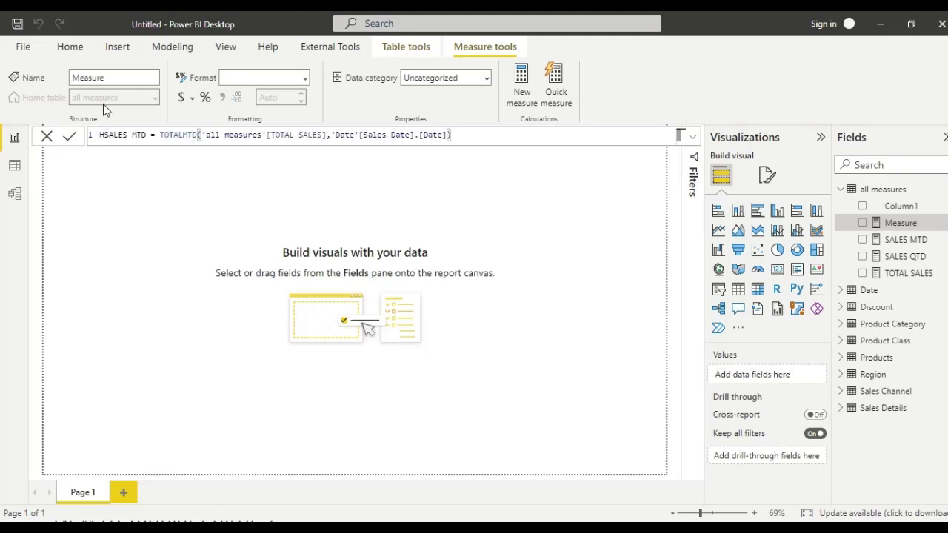
Step: Turn the pasted formula into SALES YTD with the TOTALYTD function, remove the stray leading H, and commit the measure
left_click(137, 136)
key("BackSpace")
type("Y")
left_click(190, 136)
key("BackSpace")
type("Y")
left_click(104, 136)
key("BackSpace")
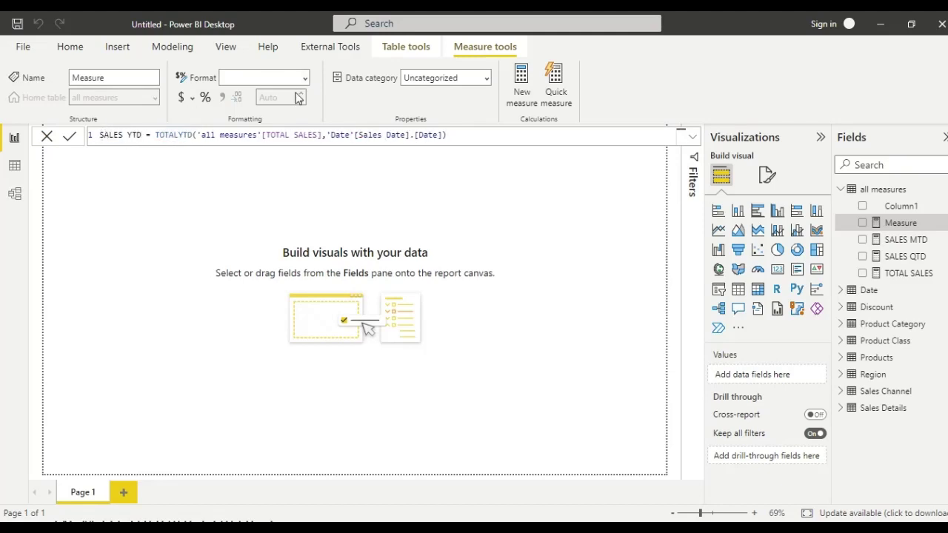
left_click(458, 135)
key("Return")
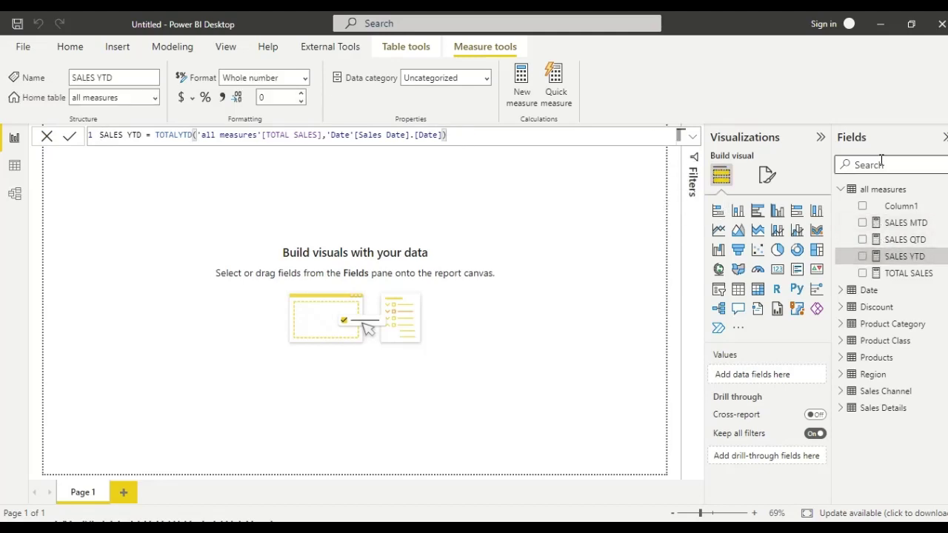
Step: Add a measure QUANTITY = SUM('Sales Details'[Quantity]) to the all measures table
right_click(871, 191)
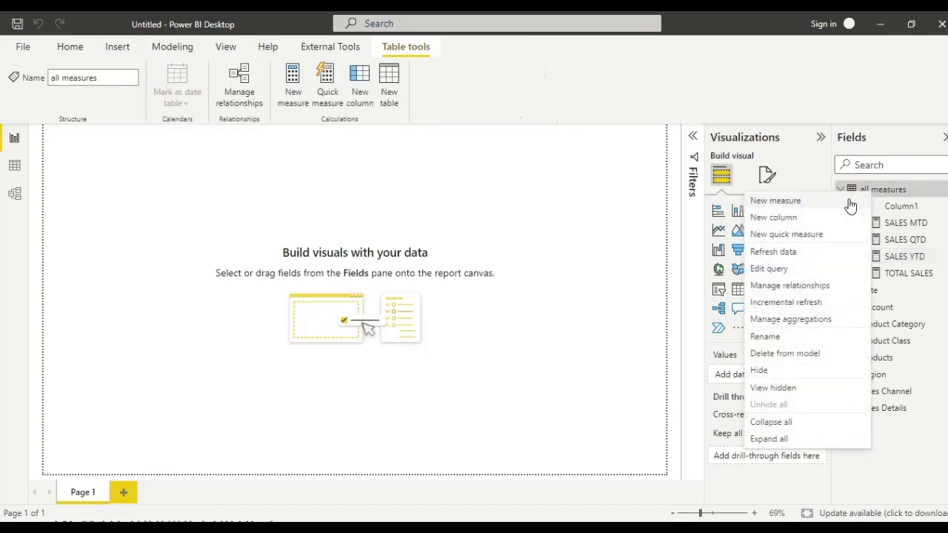
key("Escape")
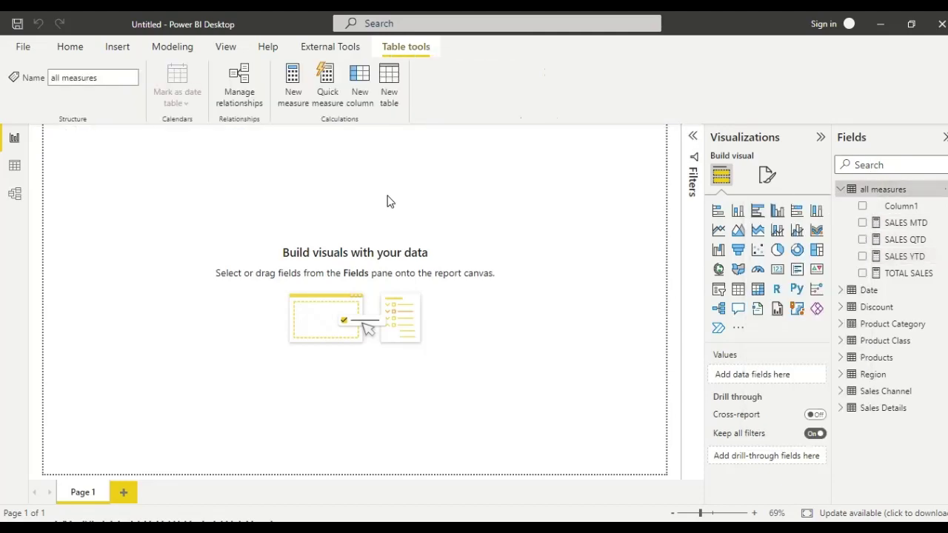
key("ctrl+a")
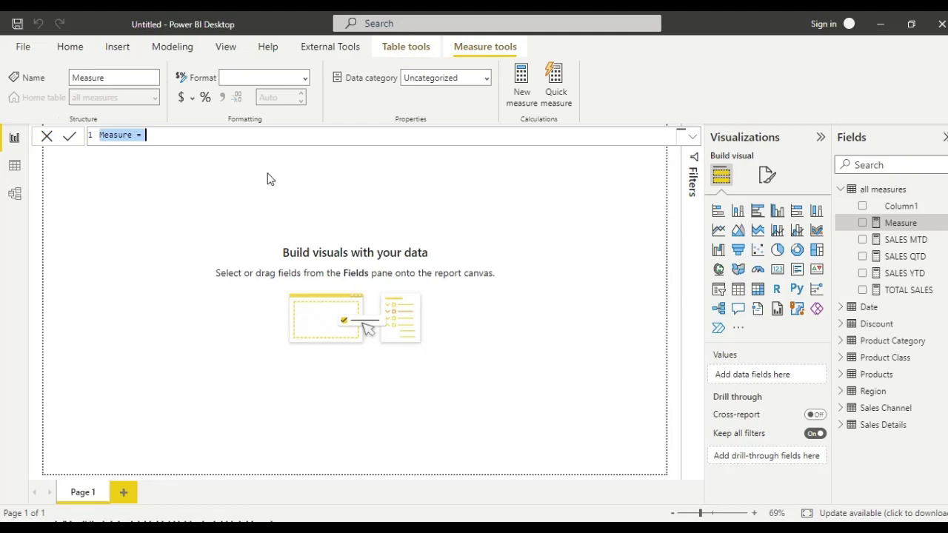
key("BackSpace")
type("QUA")
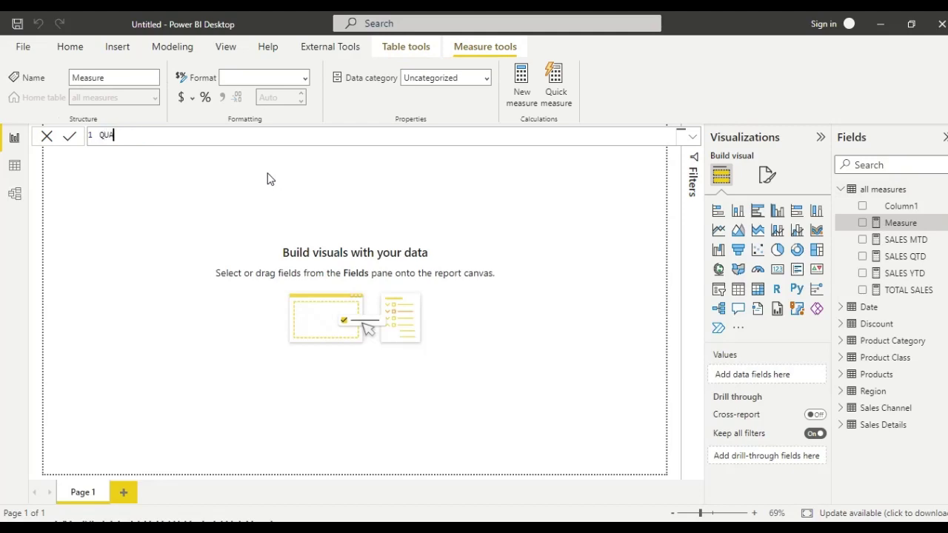
type("NTITY = S")
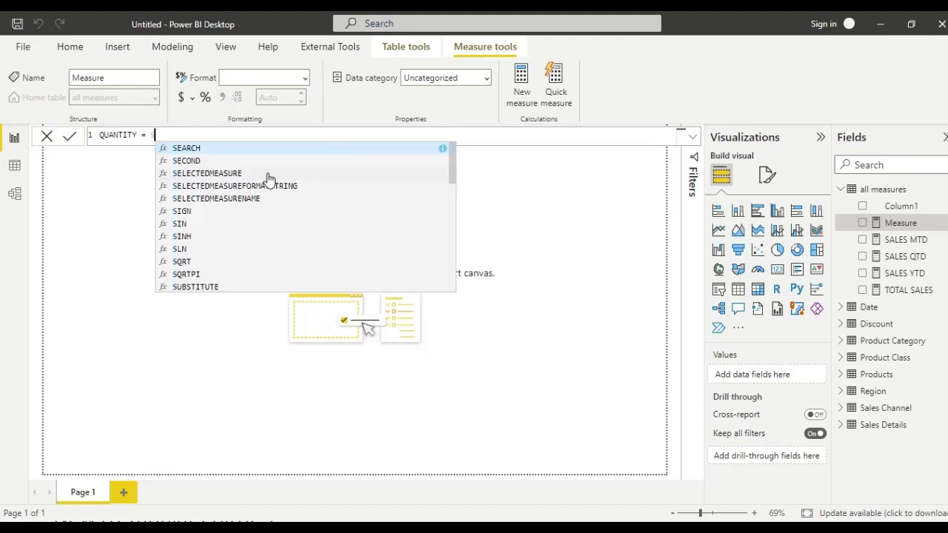
type("UM('SA")
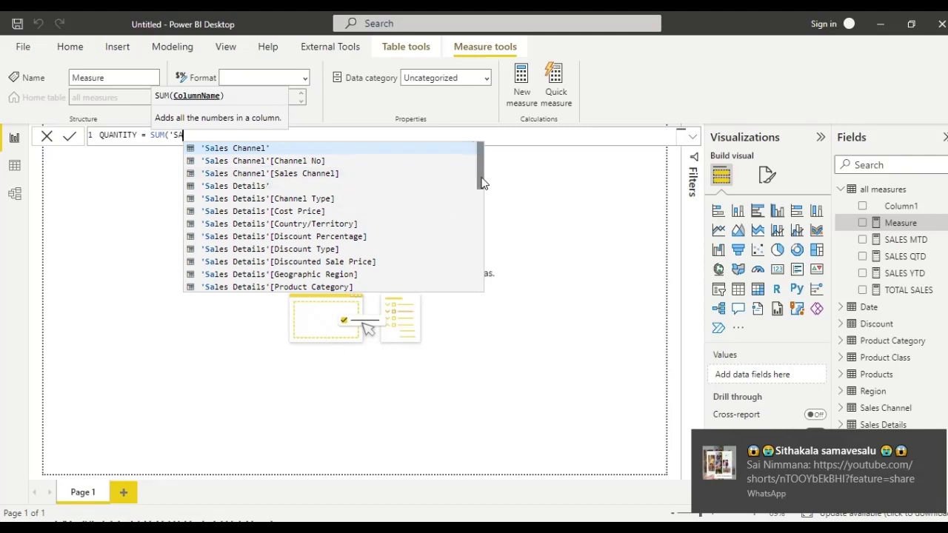
left_click_drag(482, 183, 468, 227)
left_click(268, 207)
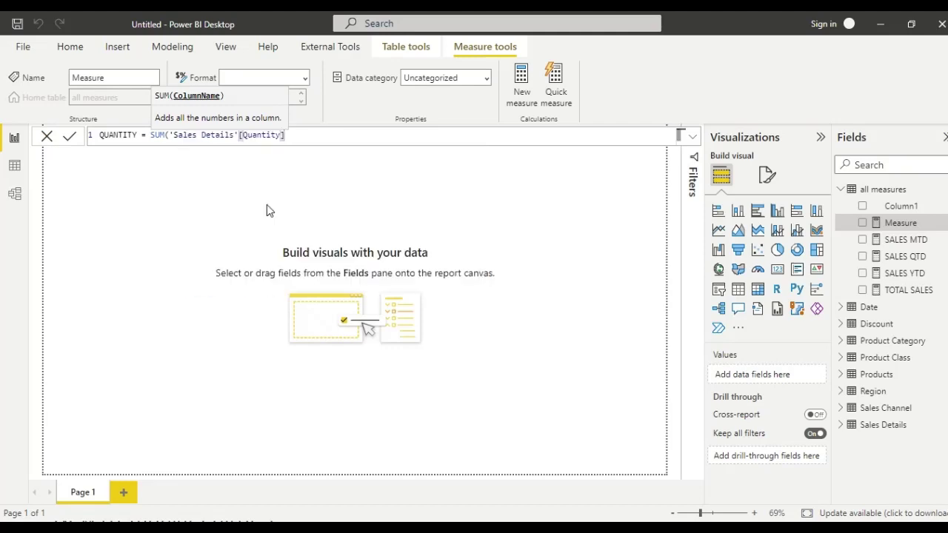
type(")")
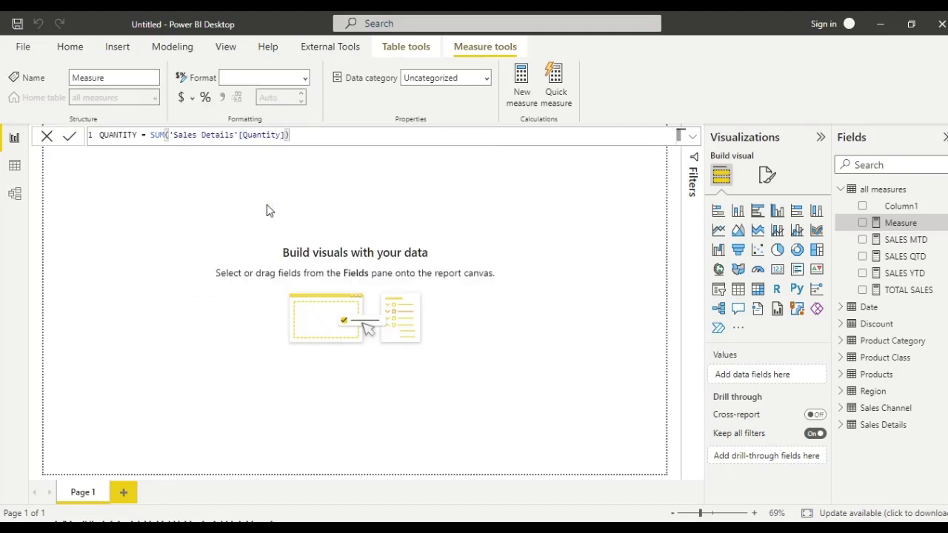
key("Return")
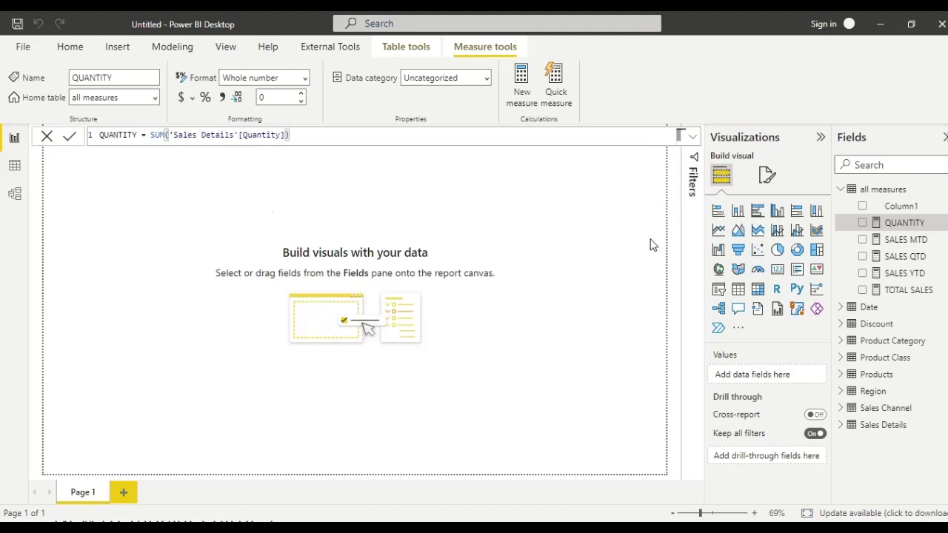
Step: Start one more measure in the all measures table from the copied SALES MTD formula
right_click(871, 190)
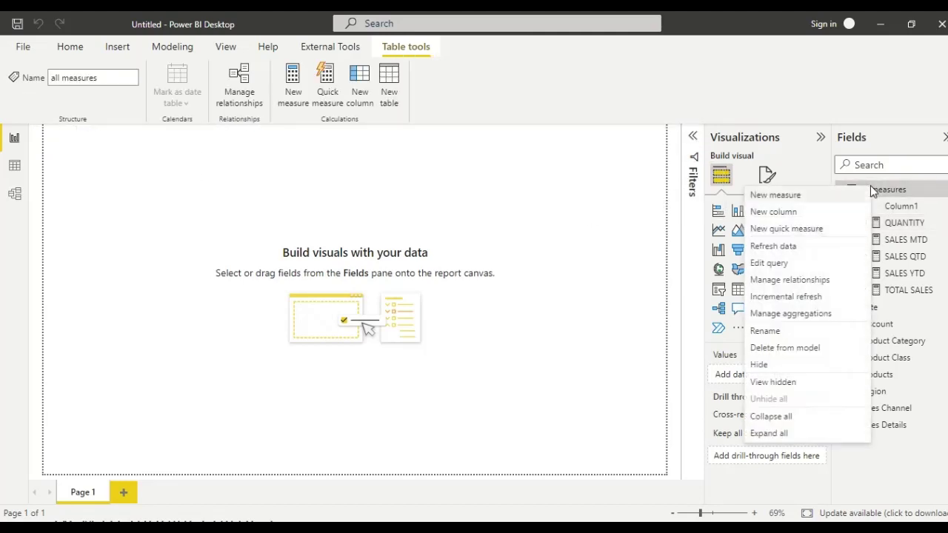
left_click(842, 194)
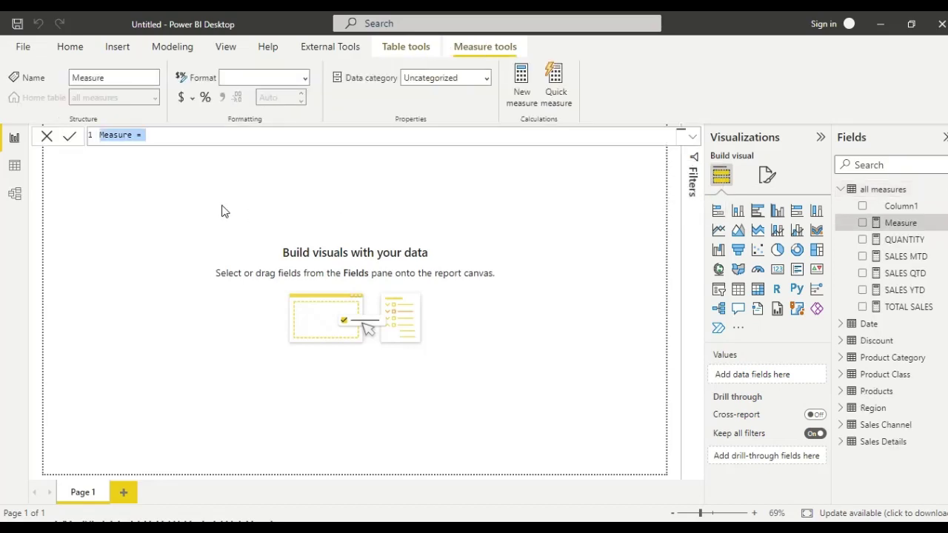
key("BackSpace")
type("F")
type("SALES MTD = TOTALMTD('all measures'[TOTAL SALES],'Date'[Sales Date].[Date])")
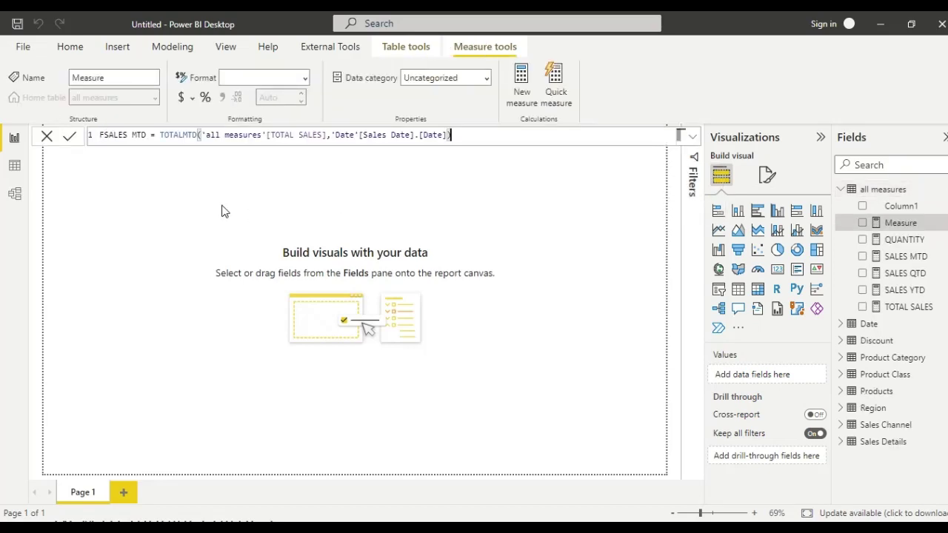
Step: Replace the SALES part of the measure name with QUANTITY and the [TOTAL SALES] reference with 'all measures'[QUANTITY]
left_click_drag(128, 134, 99, 136)
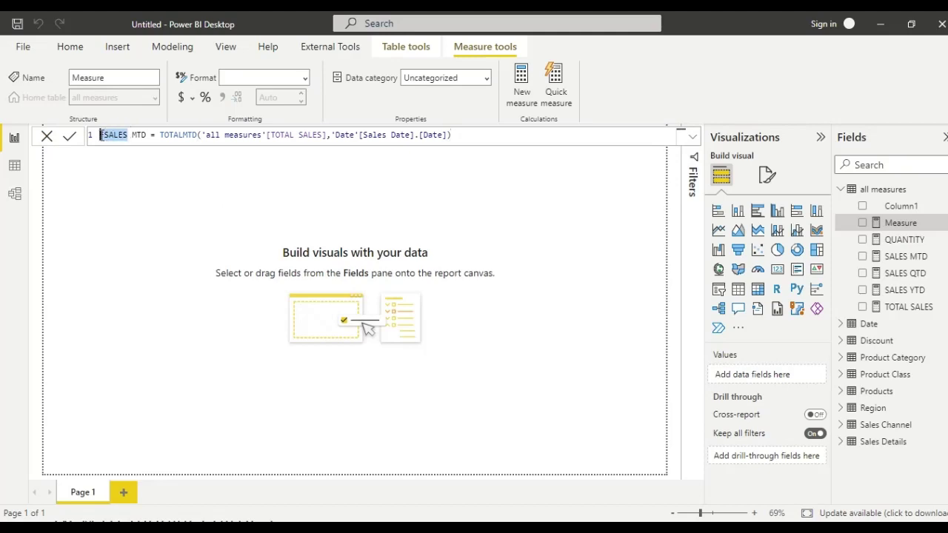
key("BackSpace")
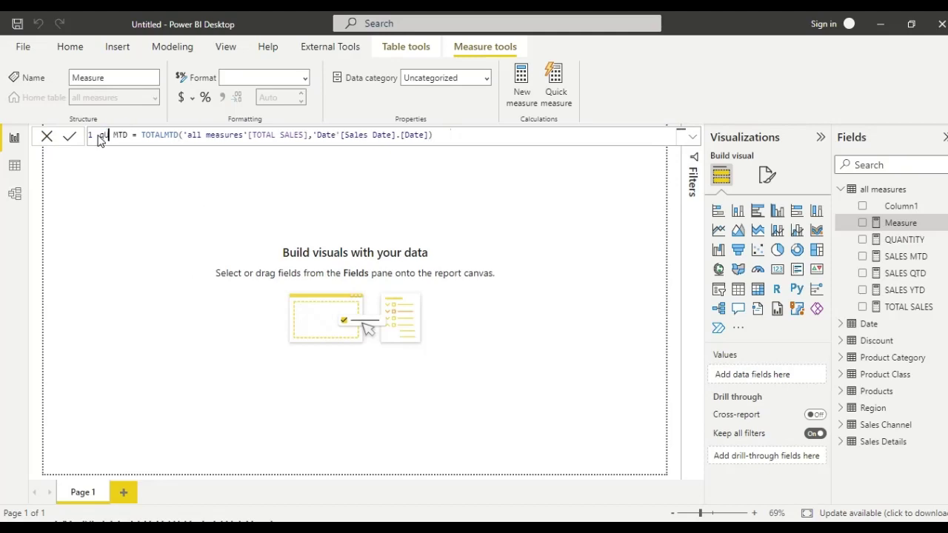
type("QUANTITY")
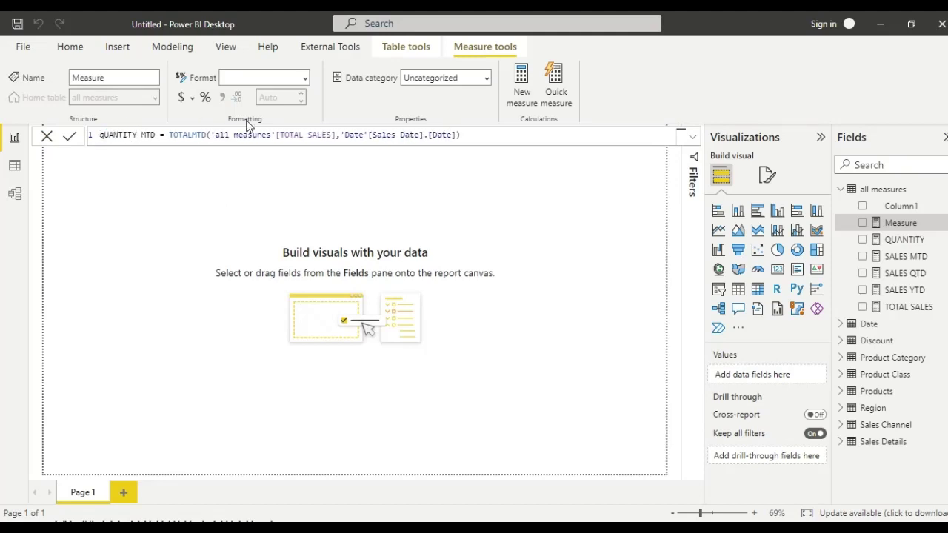
left_click_drag(335, 136, 279, 137)
key("BackSpace")
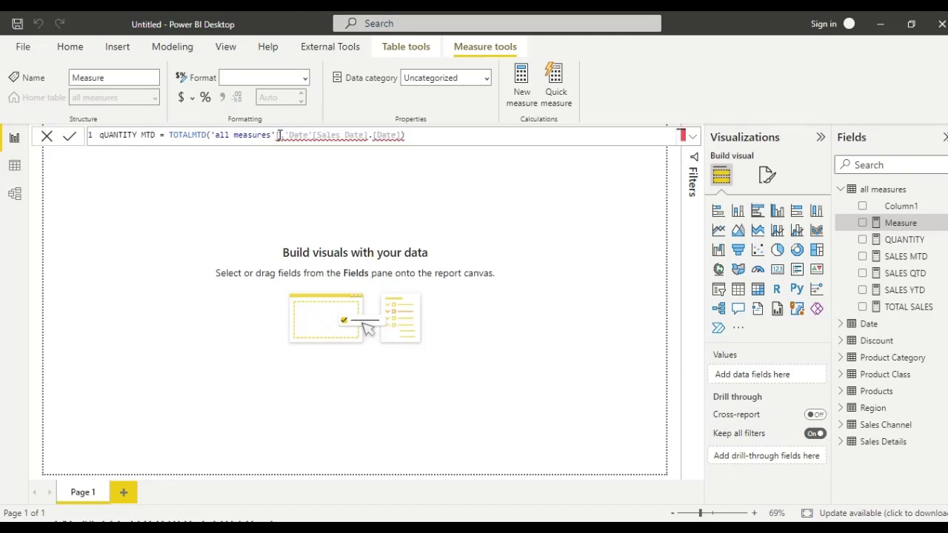
left_click(345, 150)
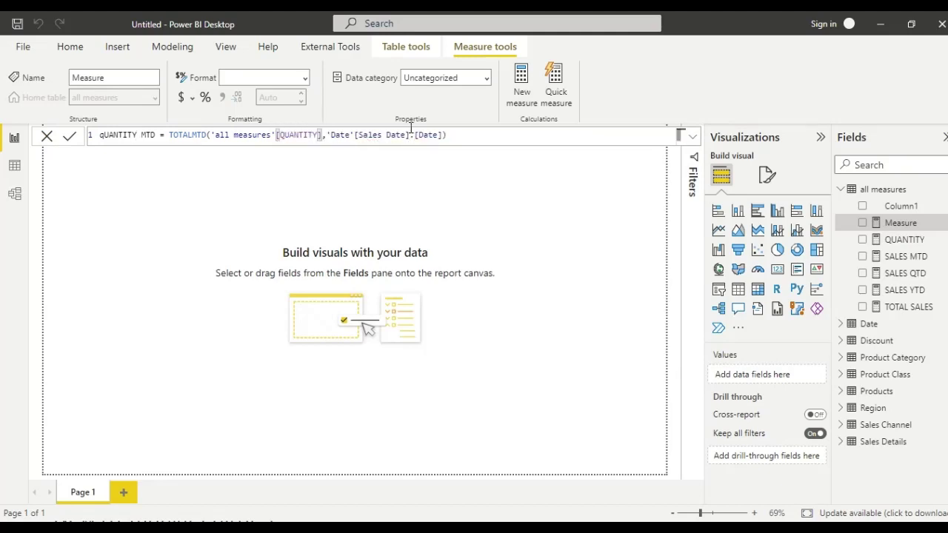
Step: Capitalize the first letter of the QUANTITY MTD name and copy the complete formula for reuse
left_click_drag(463, 140, 101, 140)
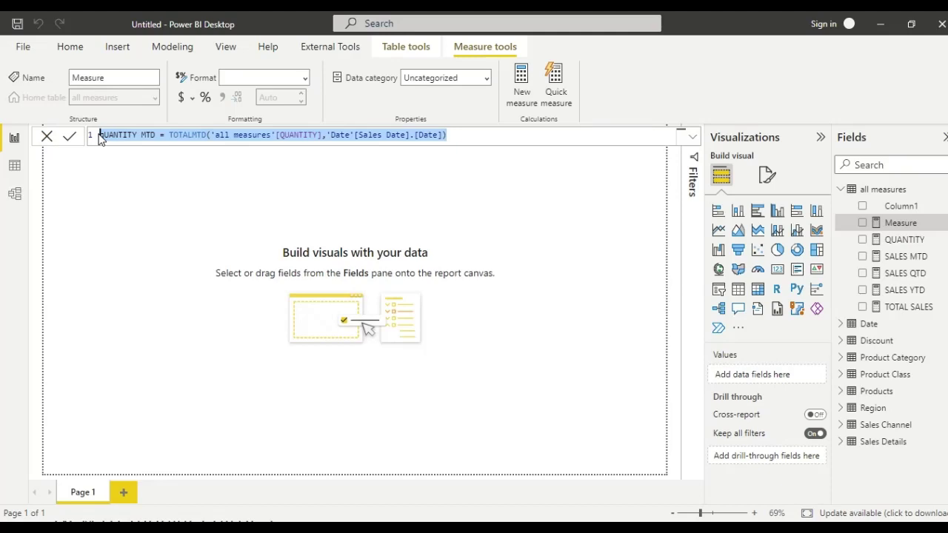
left_click(101, 140)
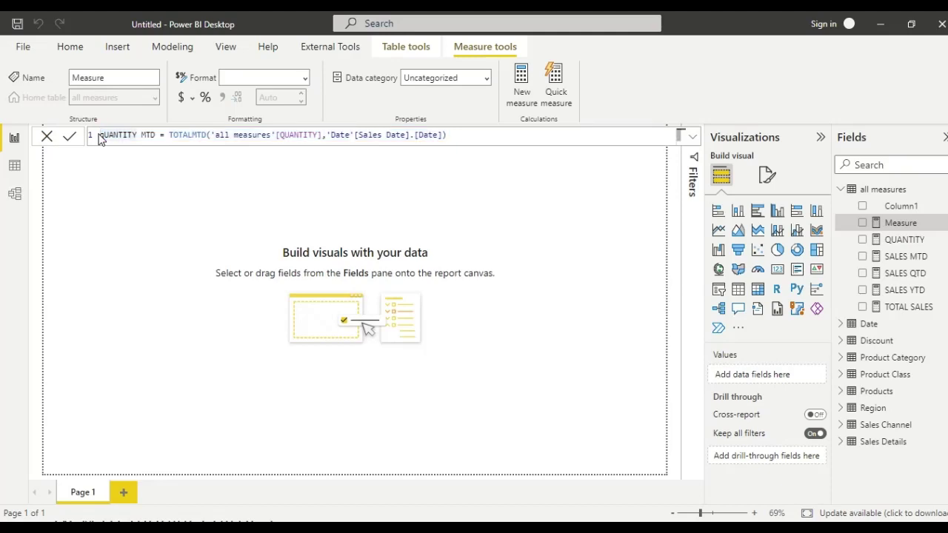
key("Delete")
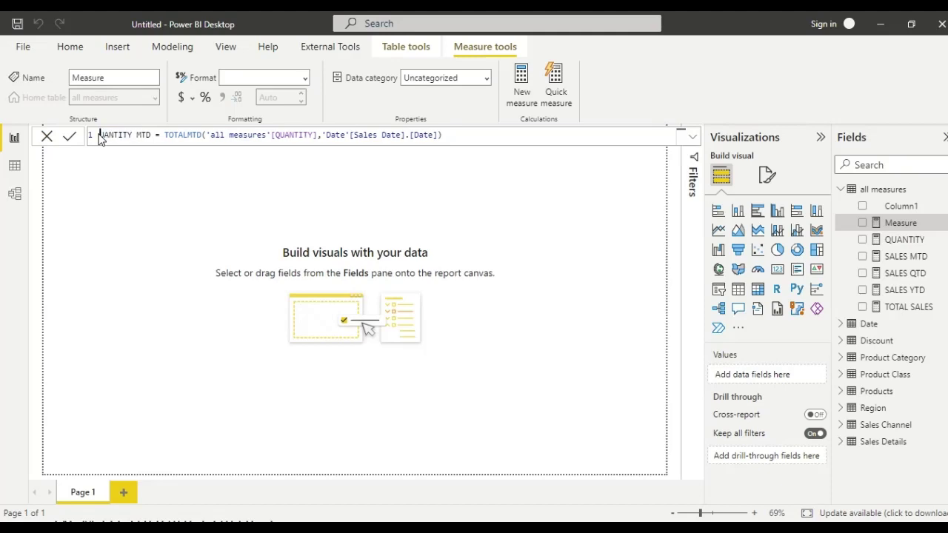
type("Q")
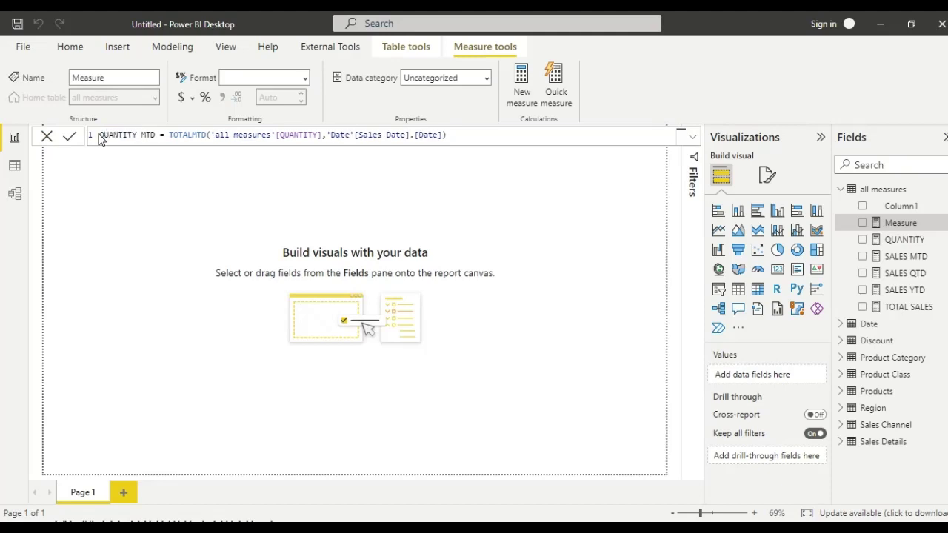
key("ctrl+a")
key("ctrl+c")
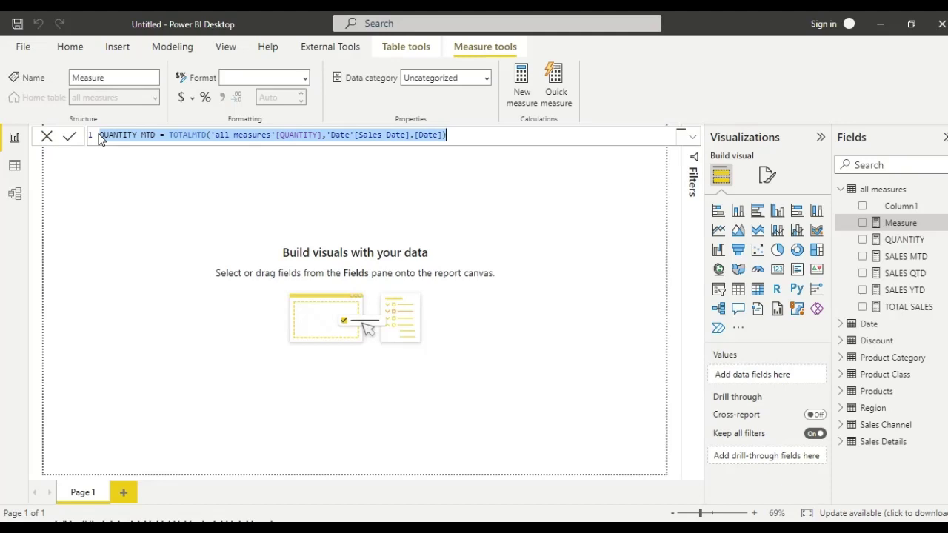
Step: Commit the QUANTITY MTD measure and start another measure in the all measures table from its copied formula
left_click(101, 141)
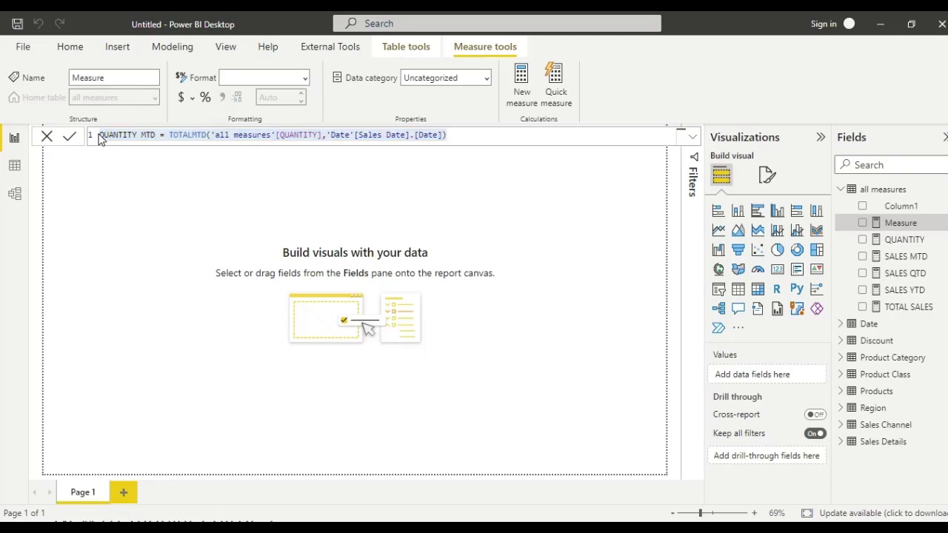
key("Return")
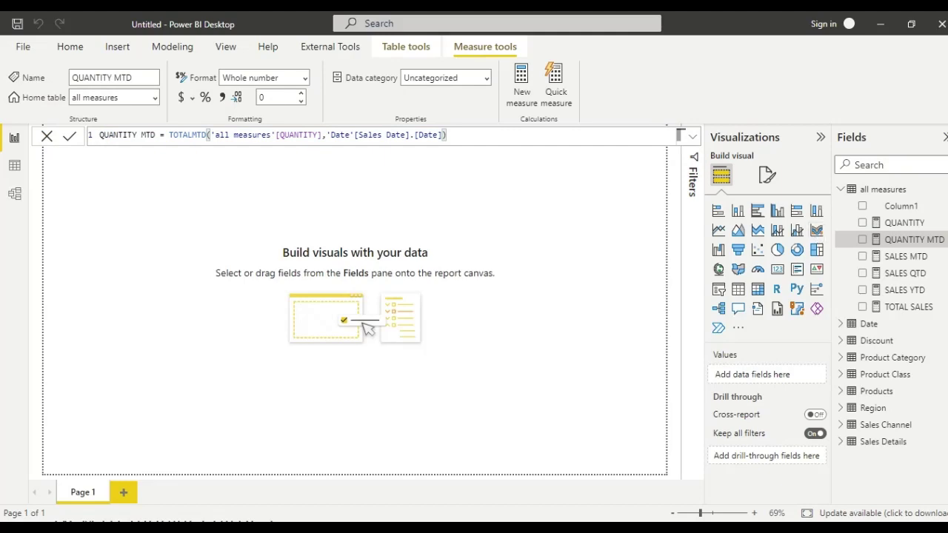
left_click(870, 198)
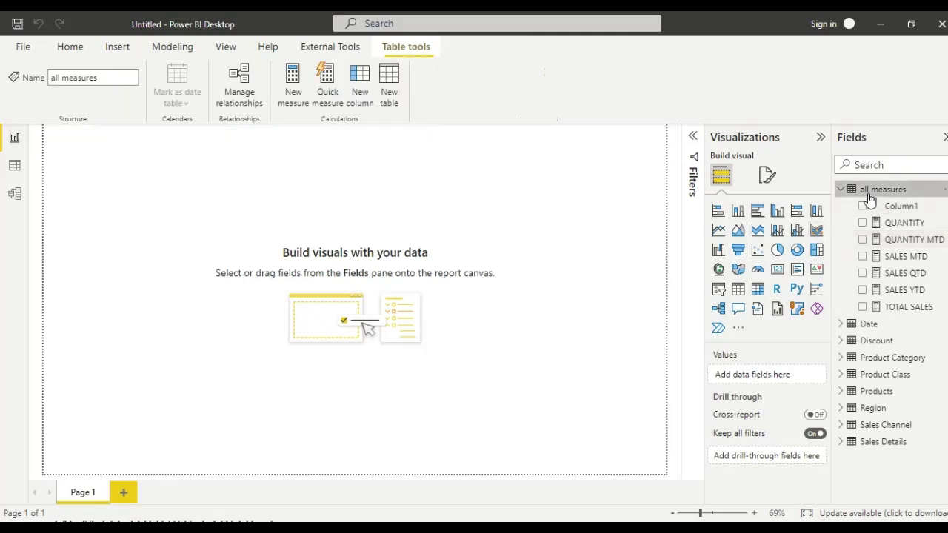
right_click(868, 199)
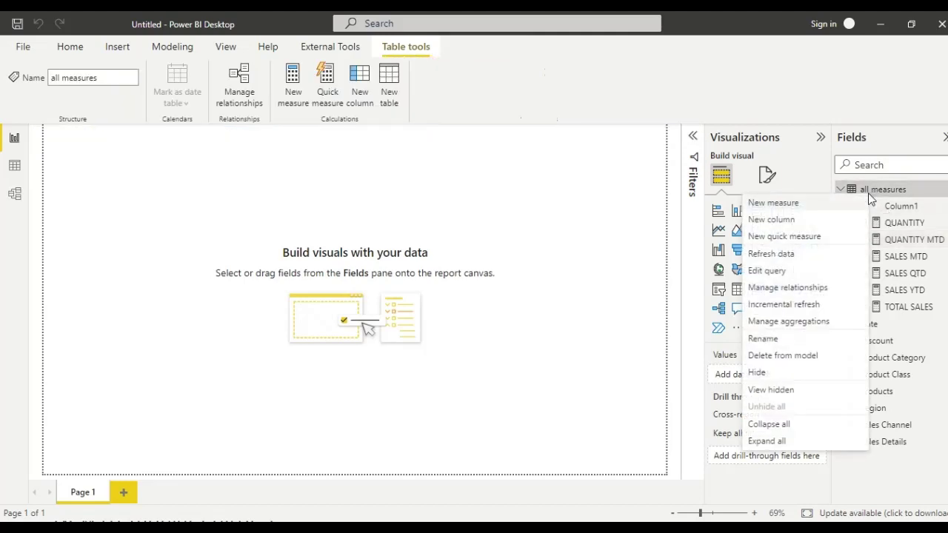
left_click(828, 207)
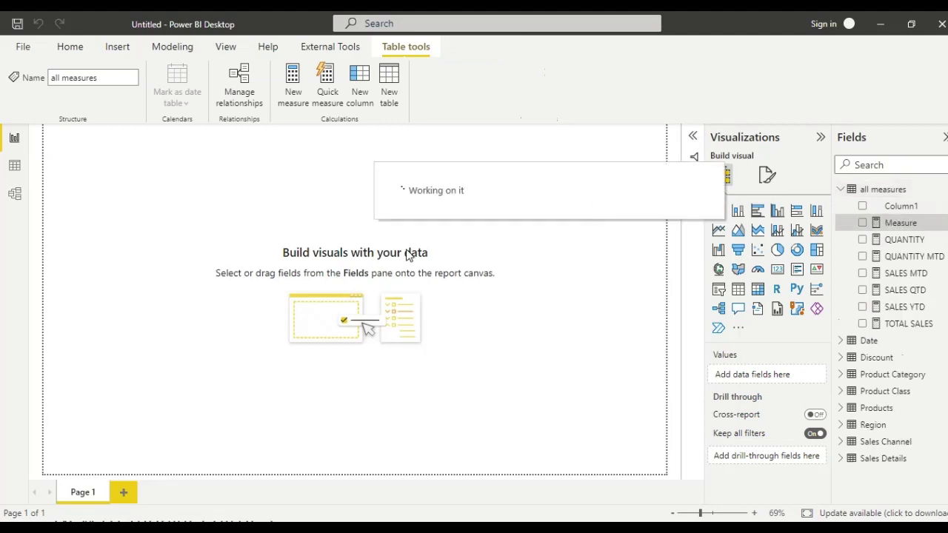
type("H")
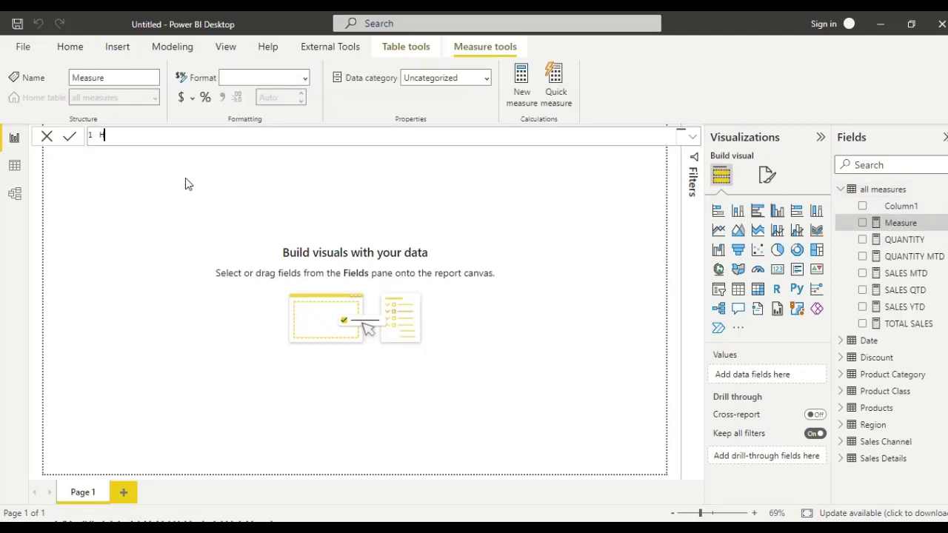
key("ctrl+v")
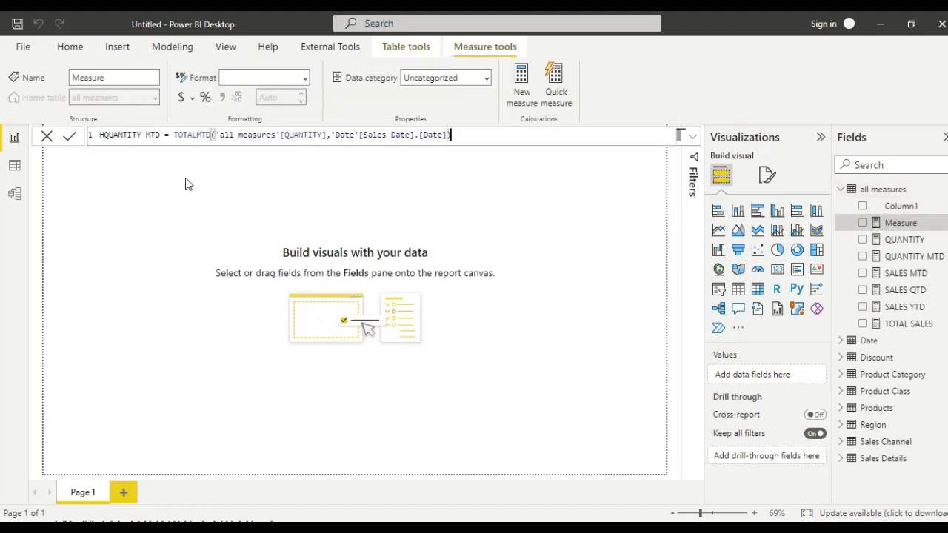
Step: Remove the stray leading letter, rename the measure QUANTITY QTD, switch its function to TOTALQTD and commit it
left_click(104, 135)
key("BackSpace")
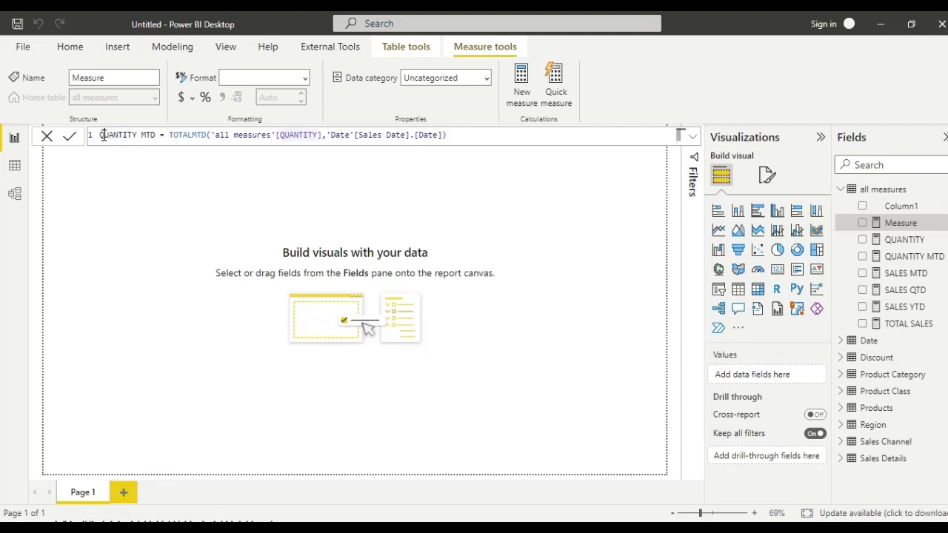
key("Right")
key("Right")
key("Right")
key("BackSpace")
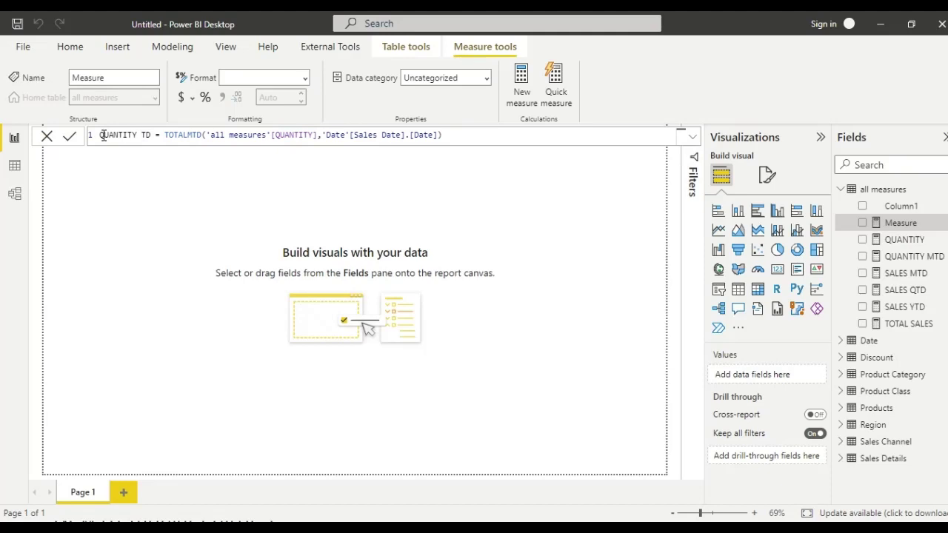
type("Q")
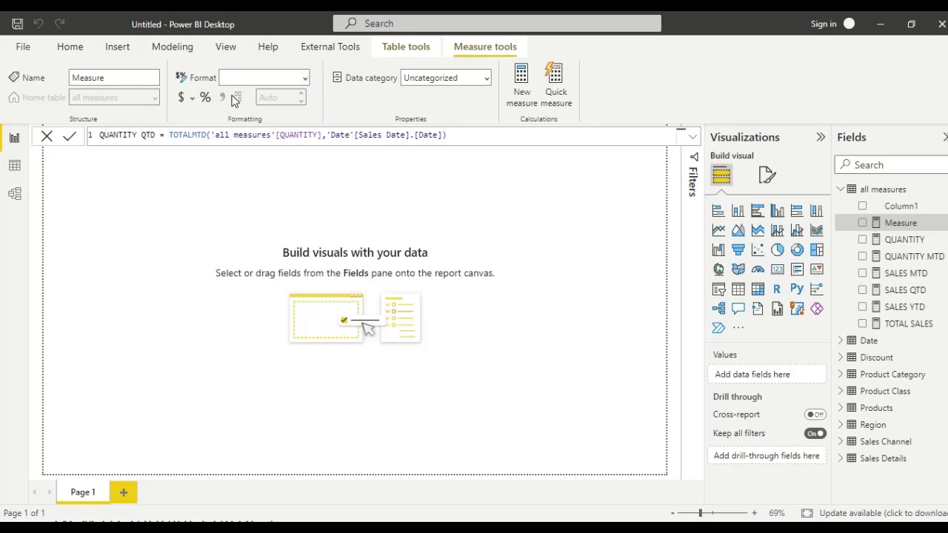
left_click(198, 134)
key("BackSpace")
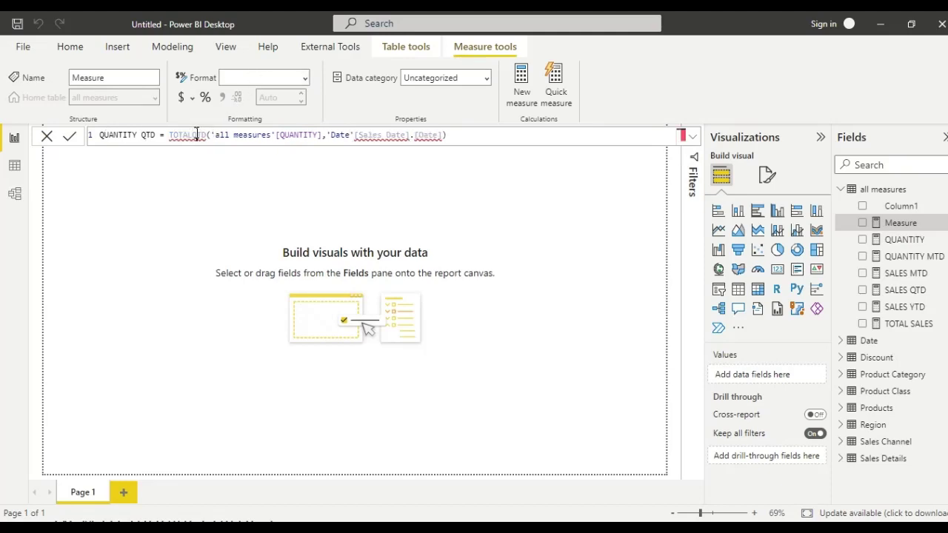
type("Q")
left_click(458, 138)
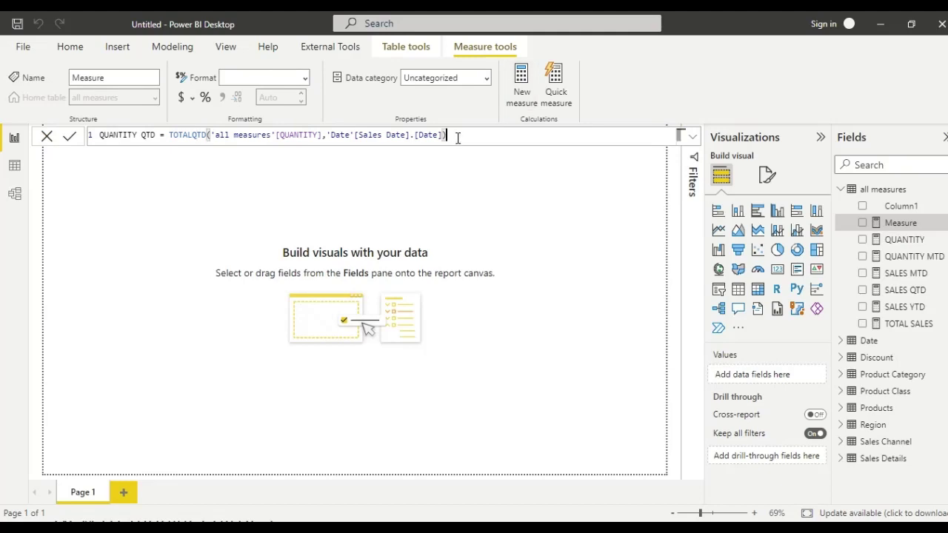
key("Return")
Step: Start a further measure in the all measures table by pasting the copied QUANTITY MTD formula again
left_click(879, 194)
right_click(879, 194)
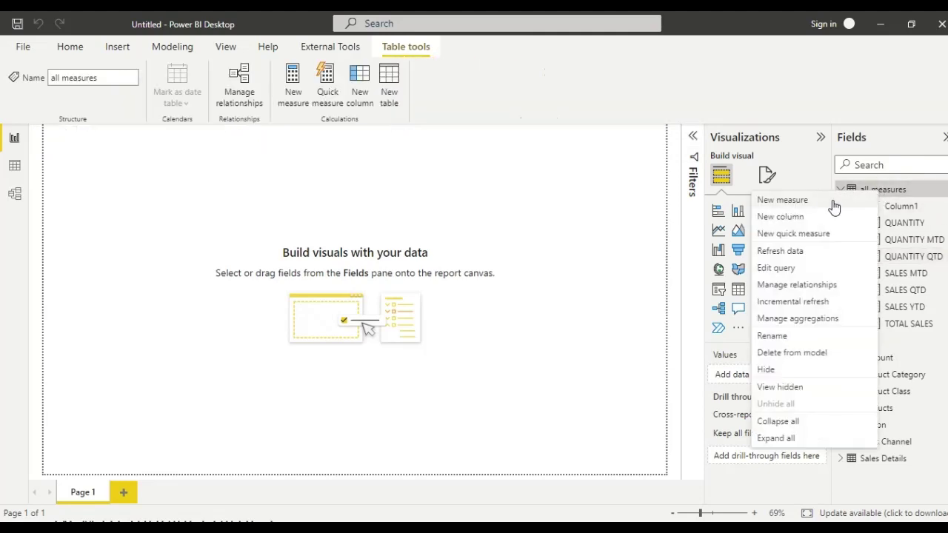
key("Escape")
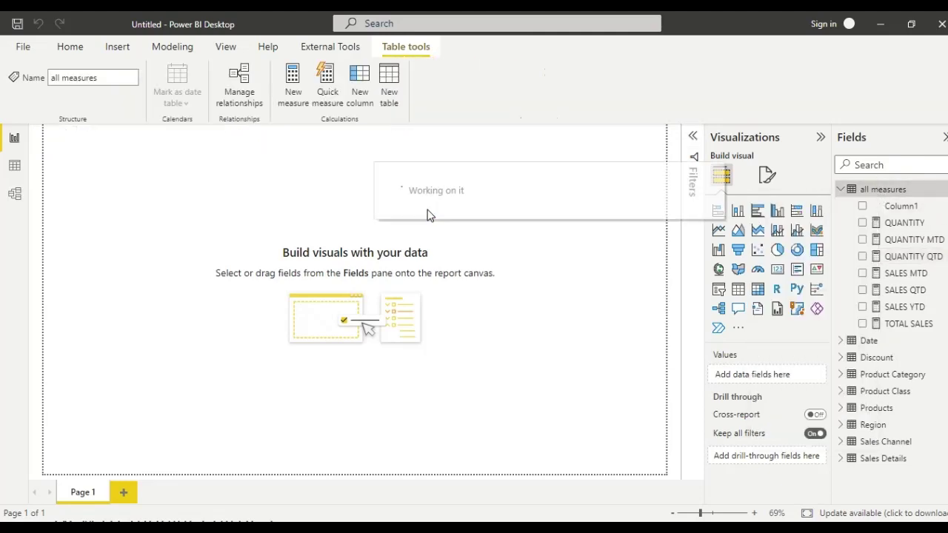
key("BackSpace")
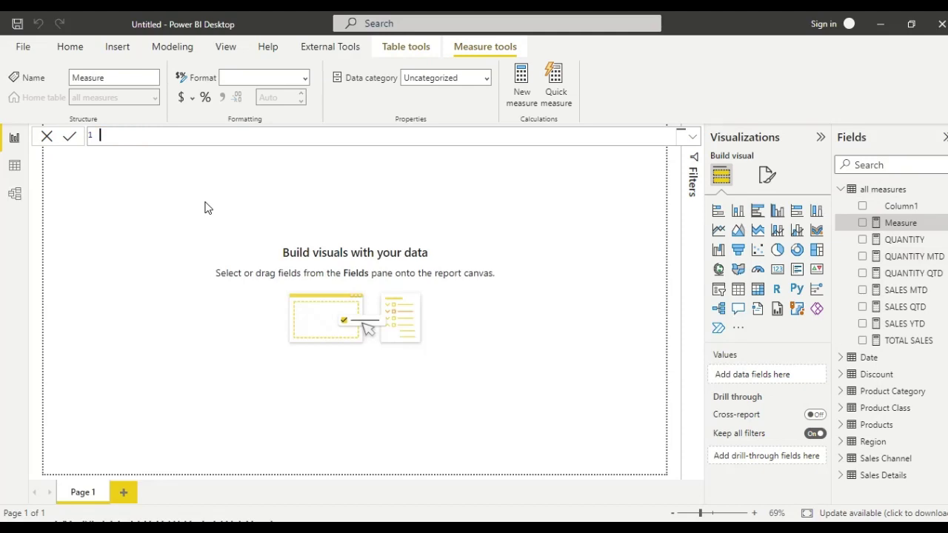
key("ctrl+v")
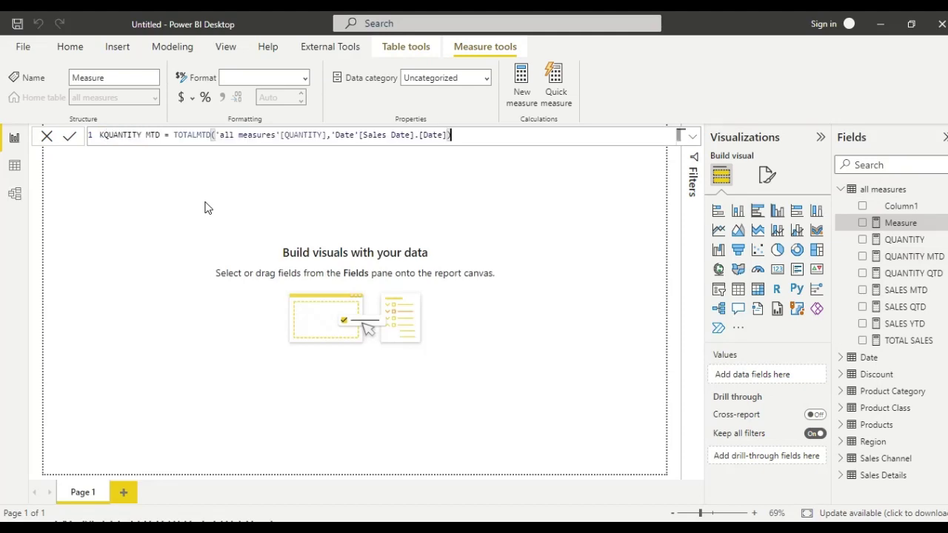
Step: Clean up the pasted formula, rename the measure QUANTITY YTD, change its function to TOTALYTD and commit it
left_click(105, 135)
key("BackSpace")
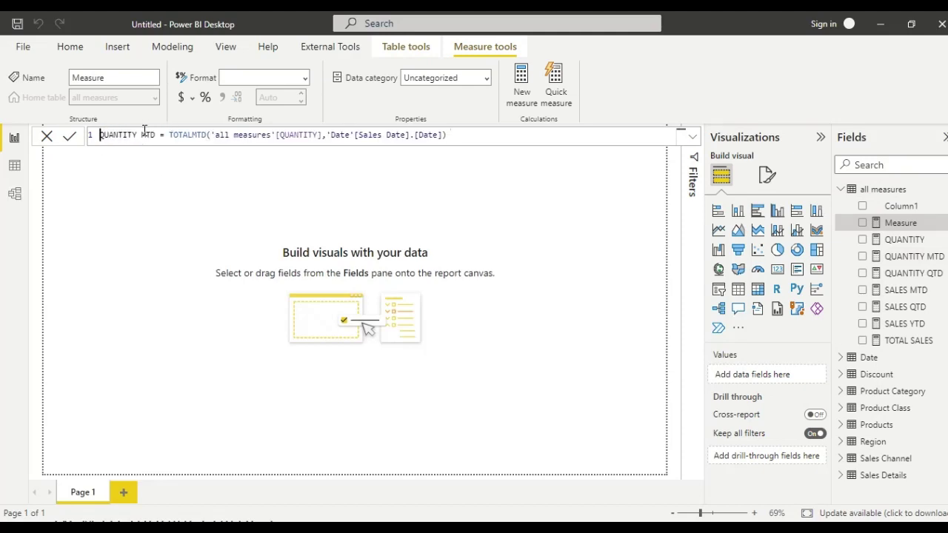
left_click(143, 135)
key("Delete")
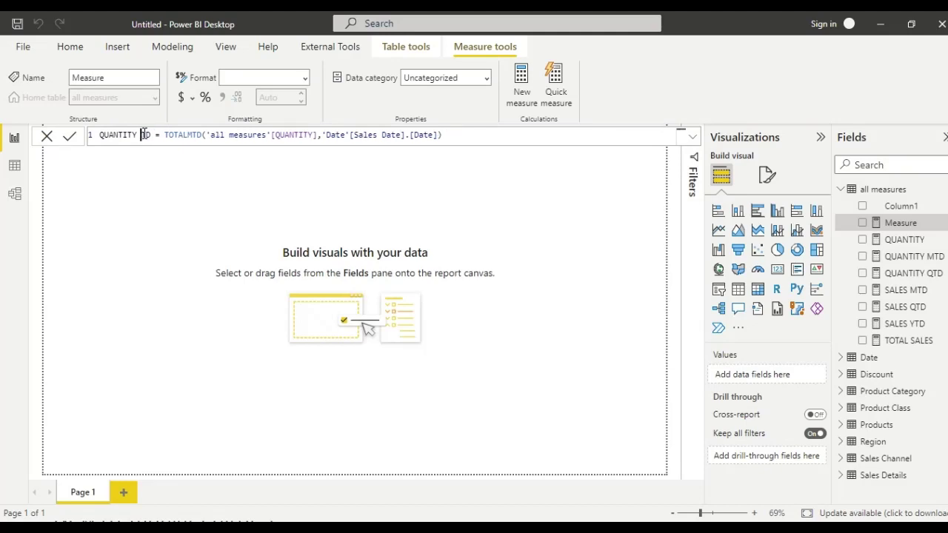
type("Y")
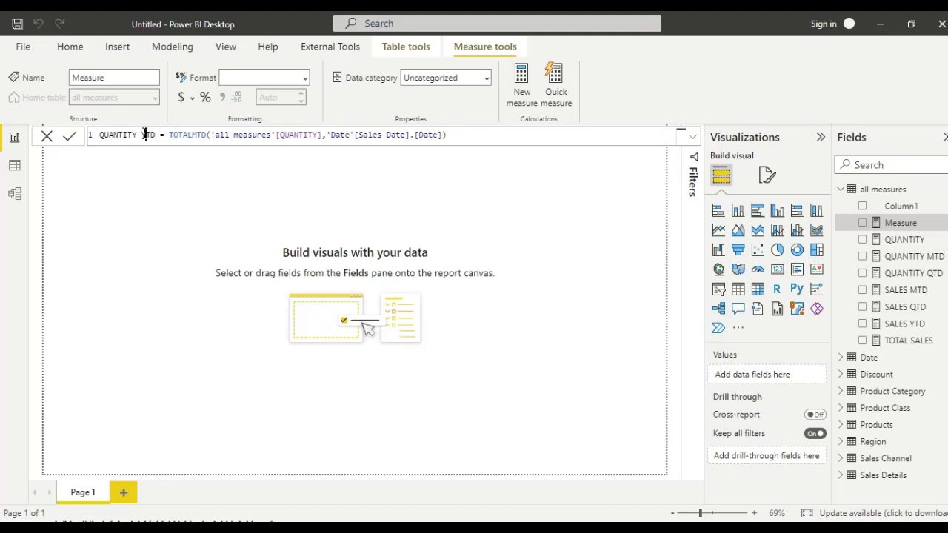
left_click(198, 135)
key("Delete")
type("Y")
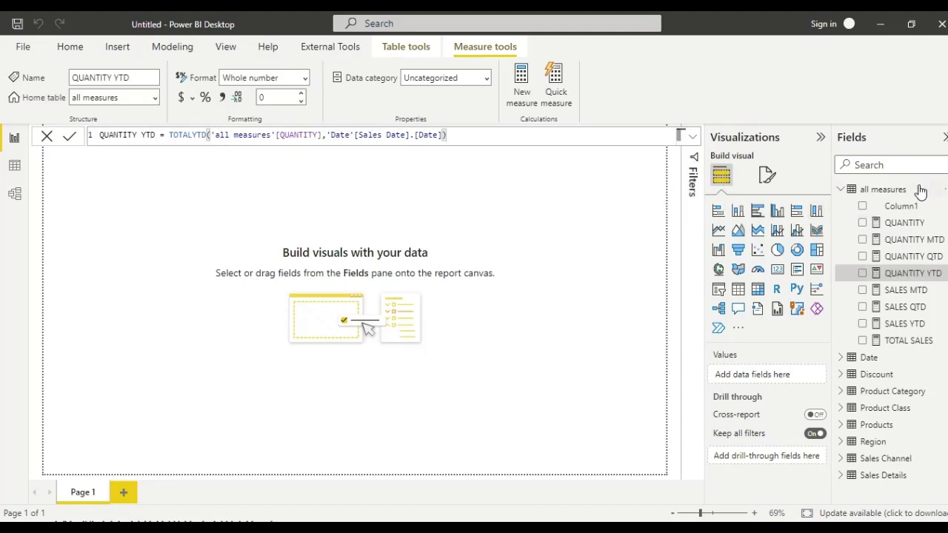
Step: Delete Column1 from the all measures table and confirm the deletion
right_click(905, 209)
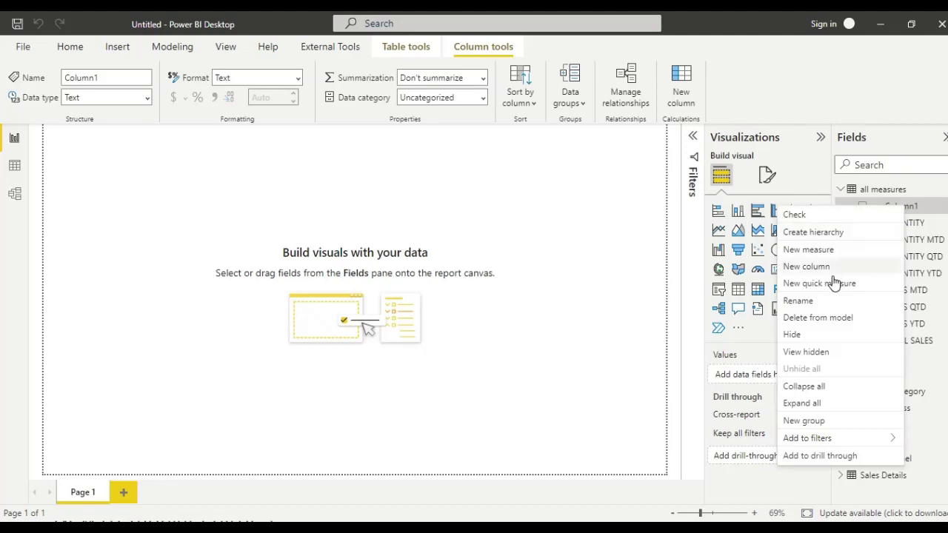
left_click(810, 323)
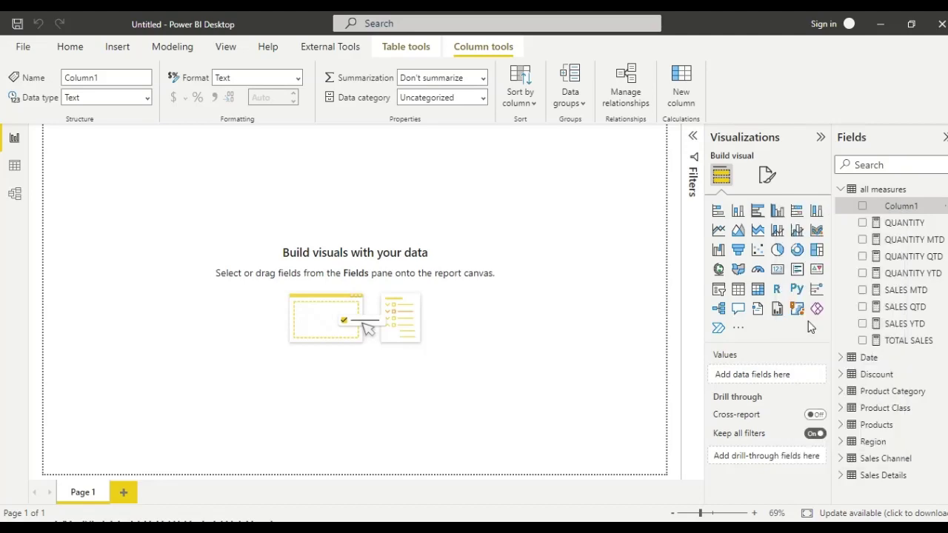
left_click(555, 305)
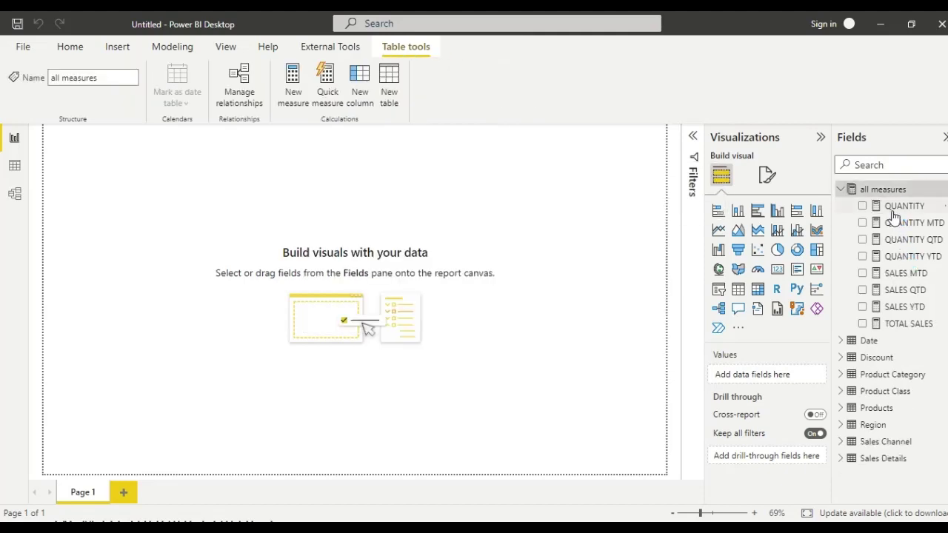
Step: Review the formulas of the quantity and sales measures in the all measures table one after another
left_click(894, 210)
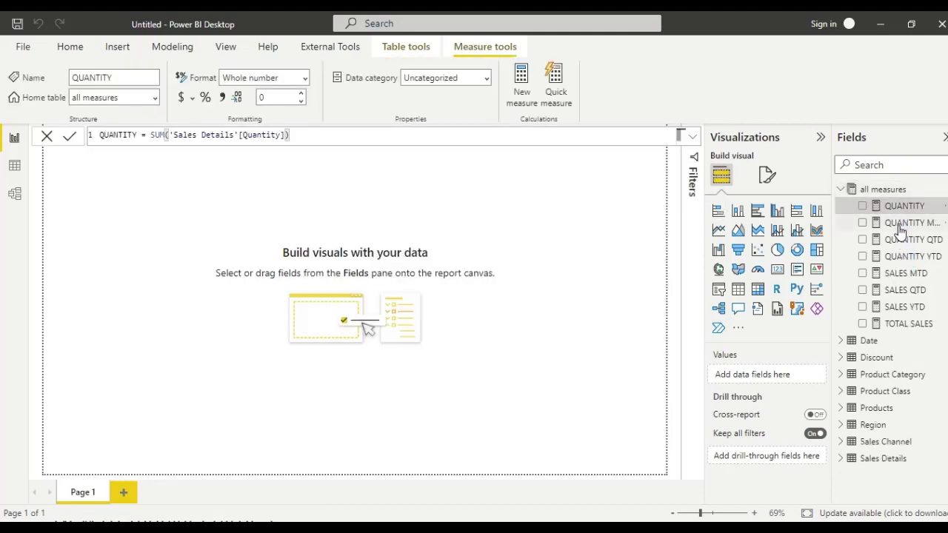
left_click(899, 224)
left_click(902, 241)
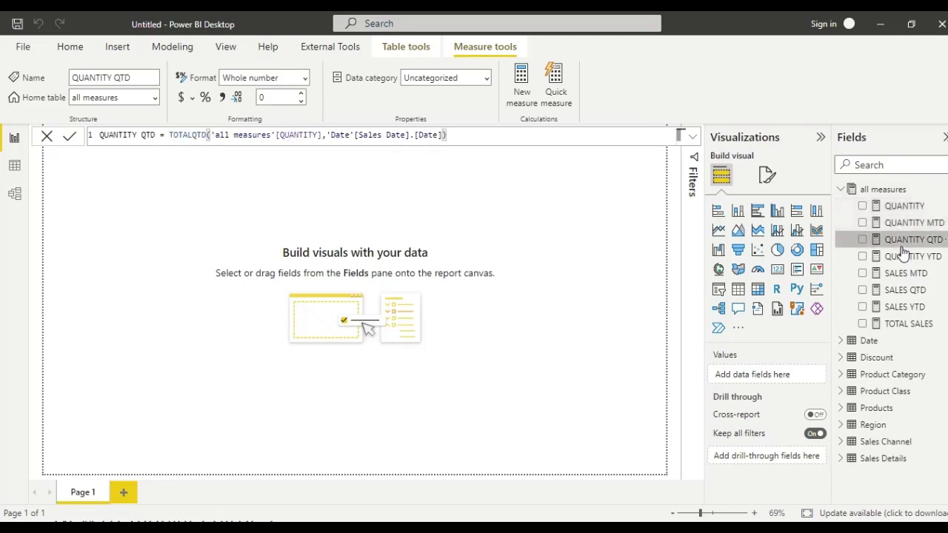
left_click(902, 259)
left_click(902, 243)
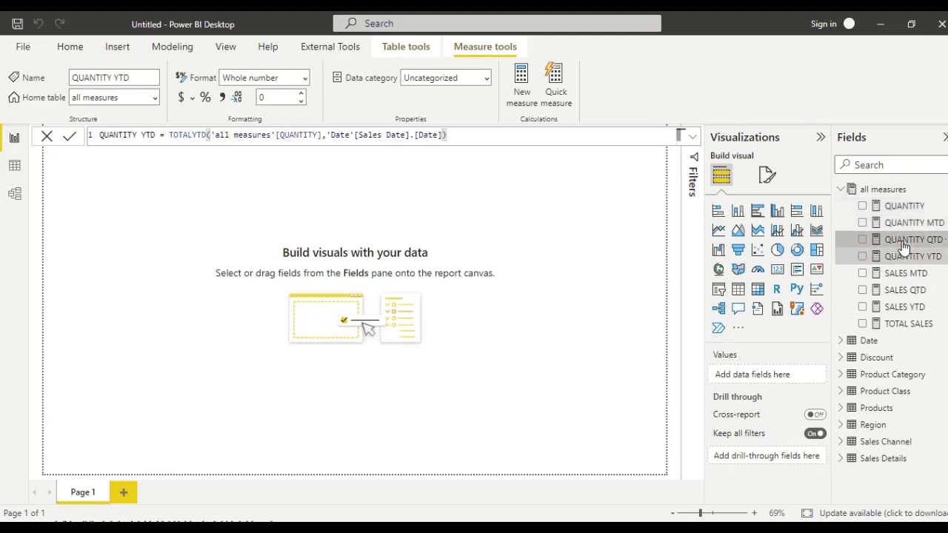
left_click(902, 258)
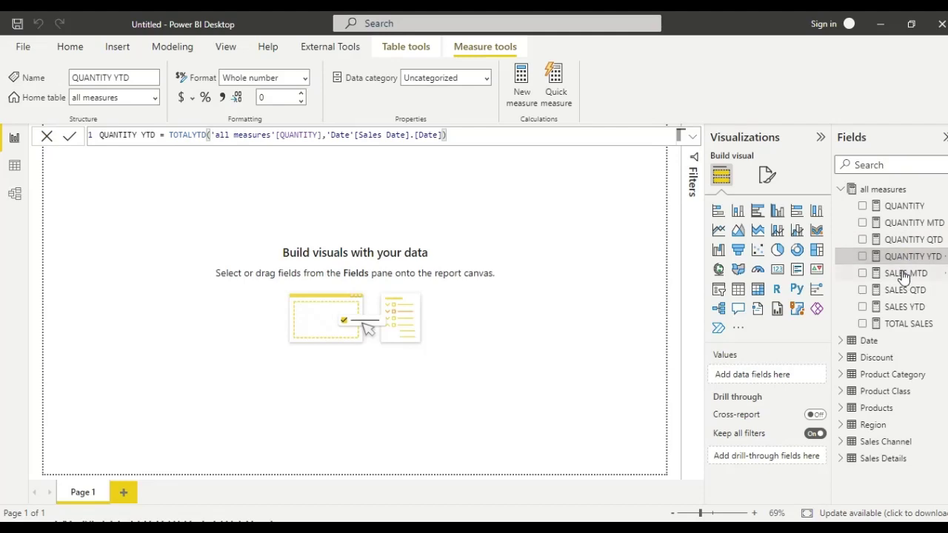
left_click(905, 275)
left_click(904, 291)
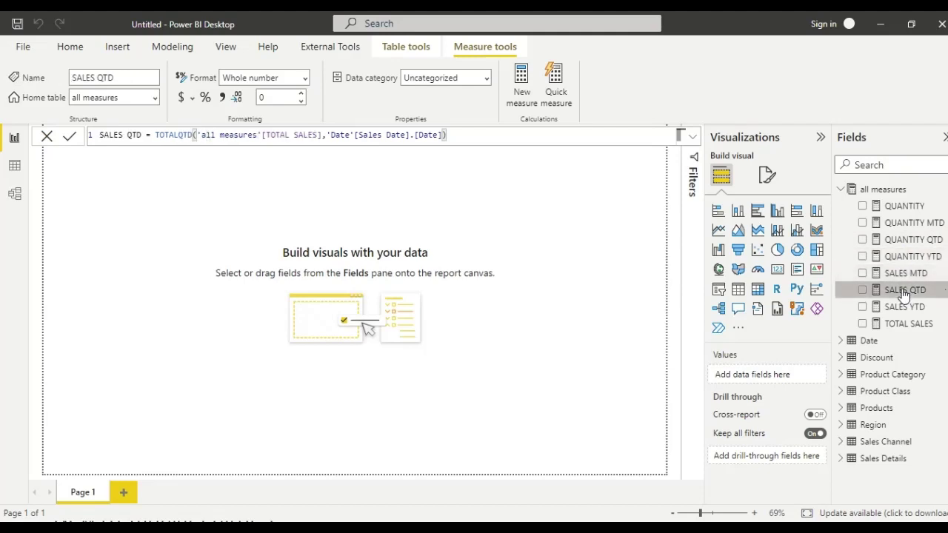
left_click(903, 307)
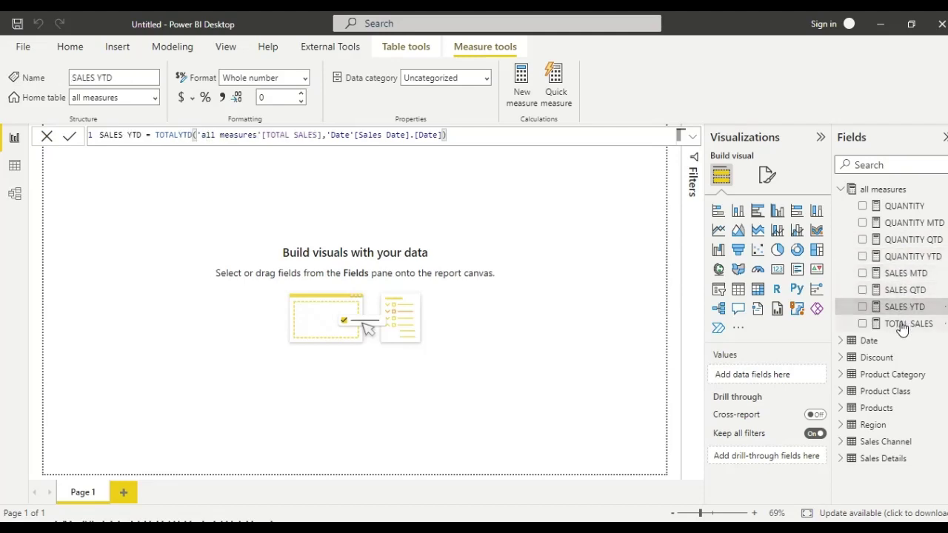
left_click(904, 324)
left_click(739, 231)
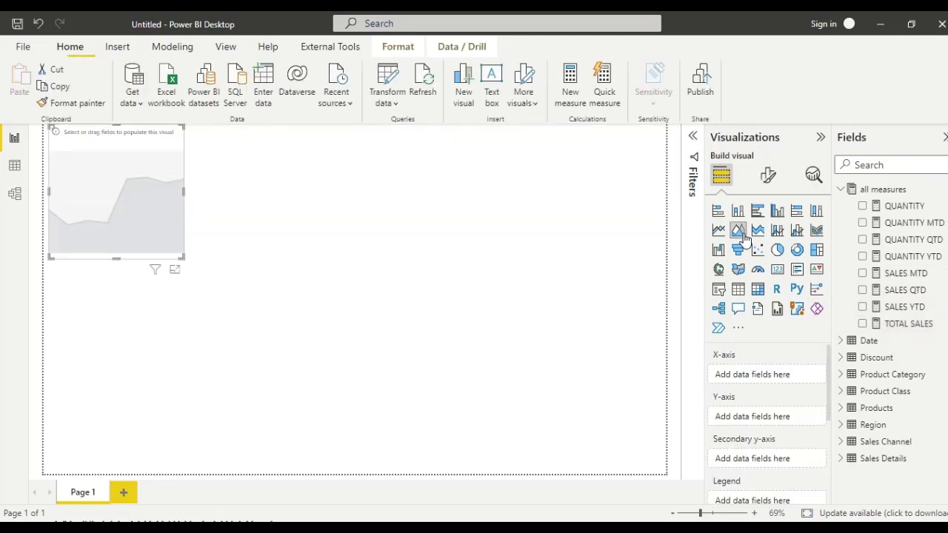
left_click(458, 210)
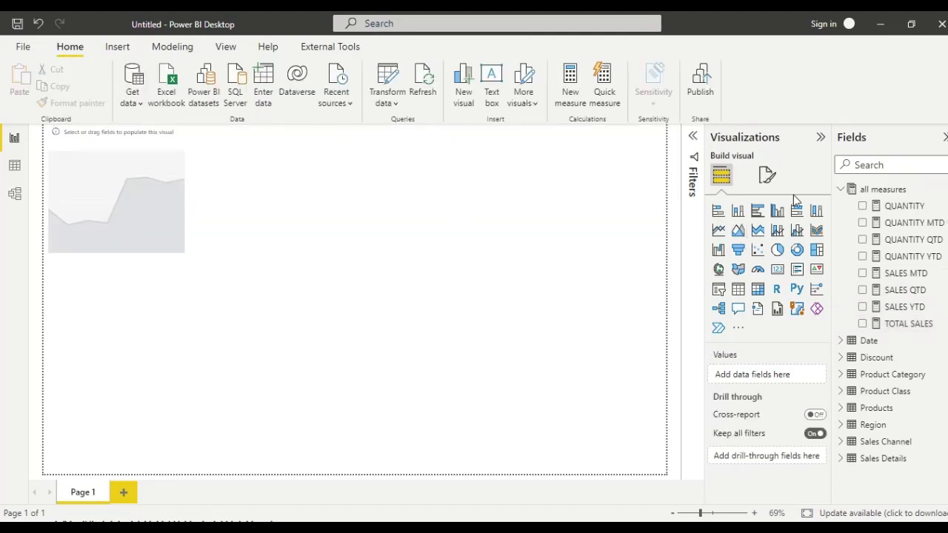
left_click(842, 188)
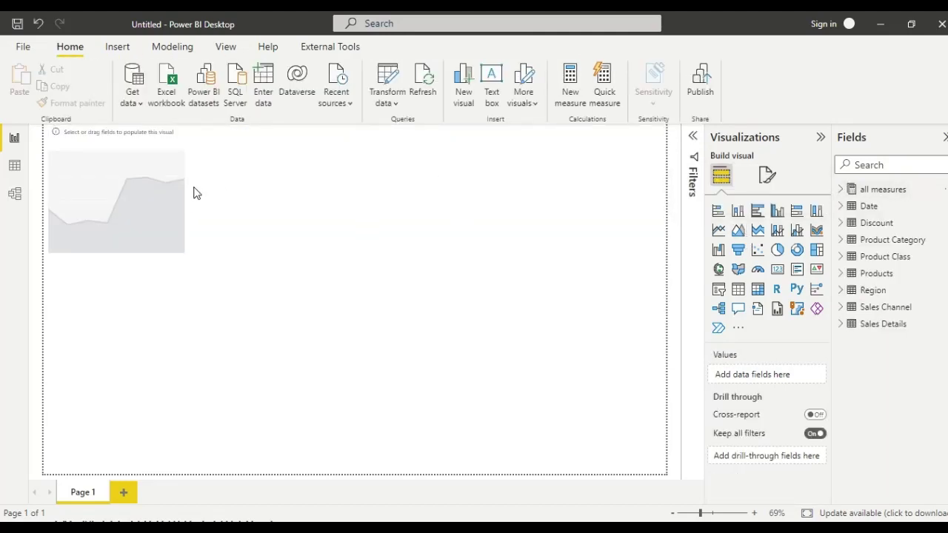
left_click(154, 192)
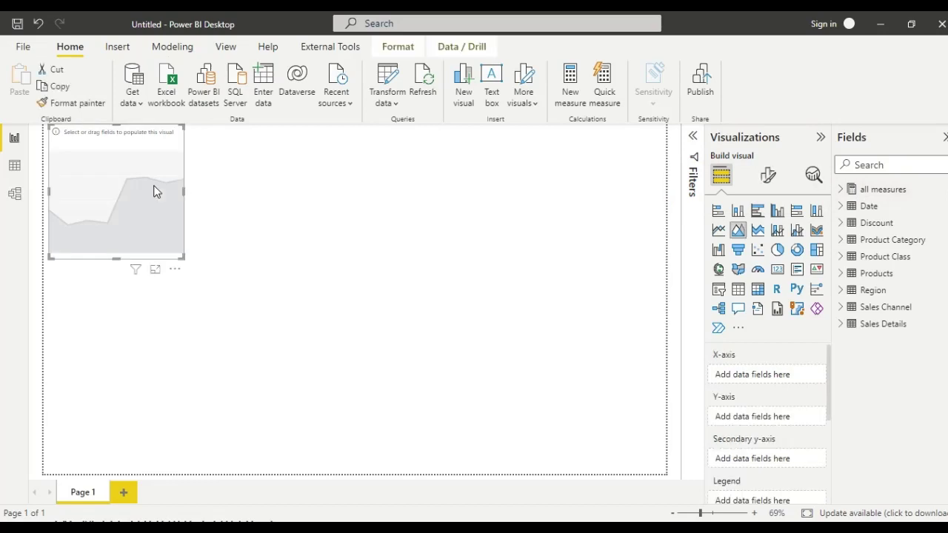
key("Delete")
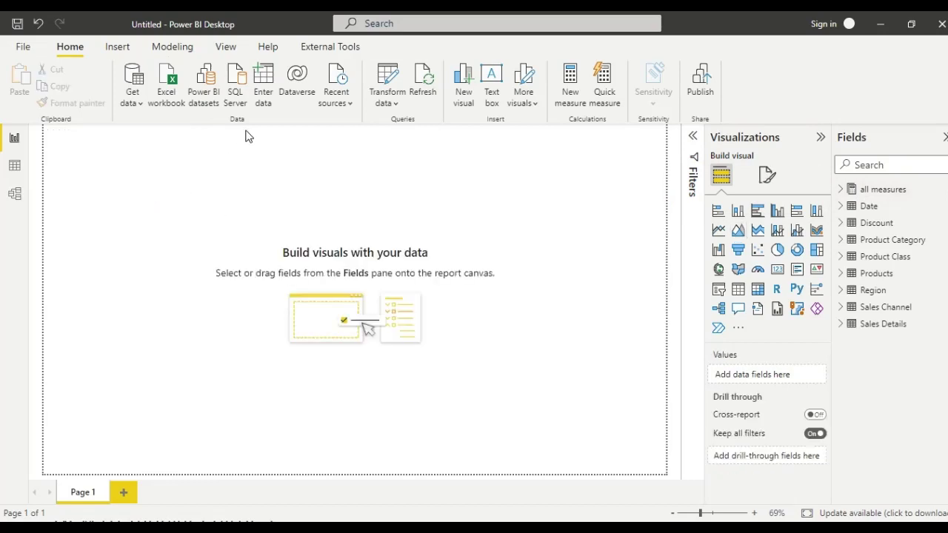
Step: Open the model in the Tabular Editor external tool, list its tables and maximize the editor window
left_click(318, 51)
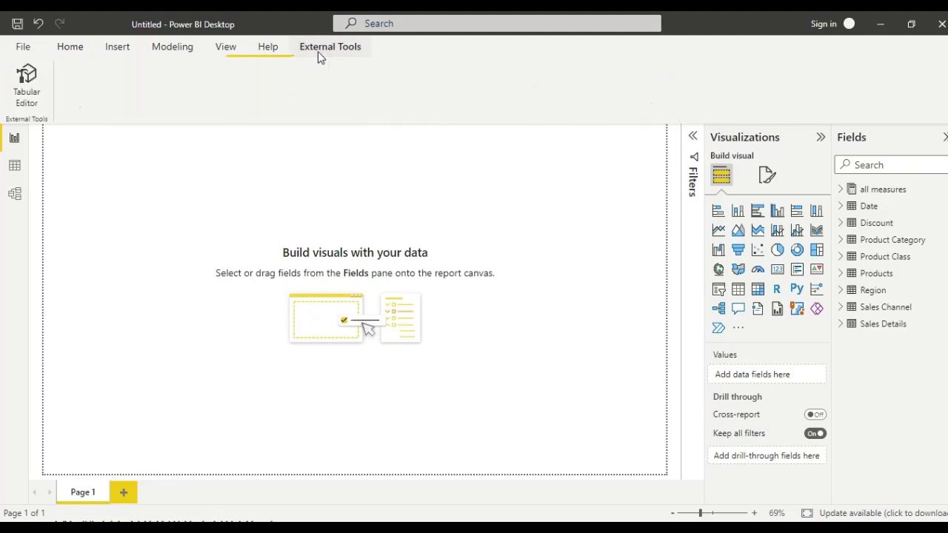
left_click(34, 88)
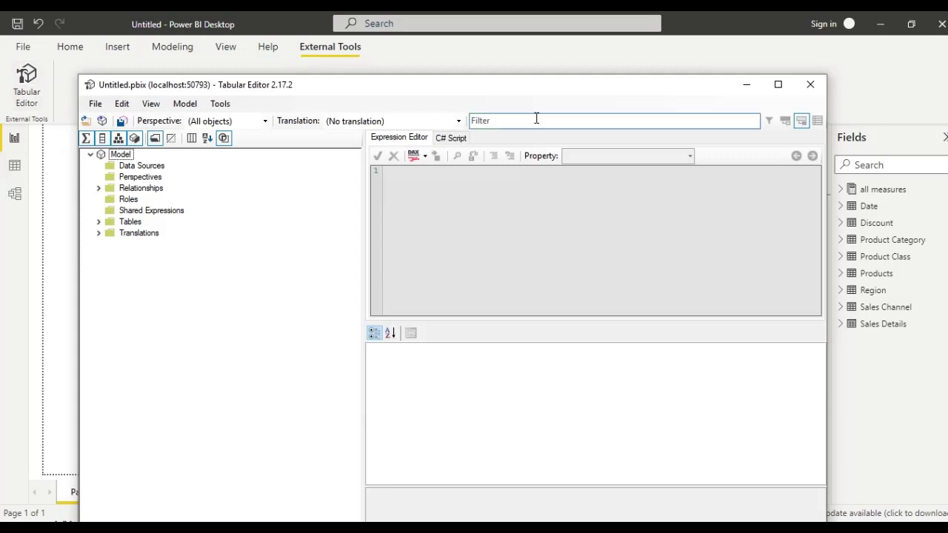
left_click_drag(561, 86, 567, 53)
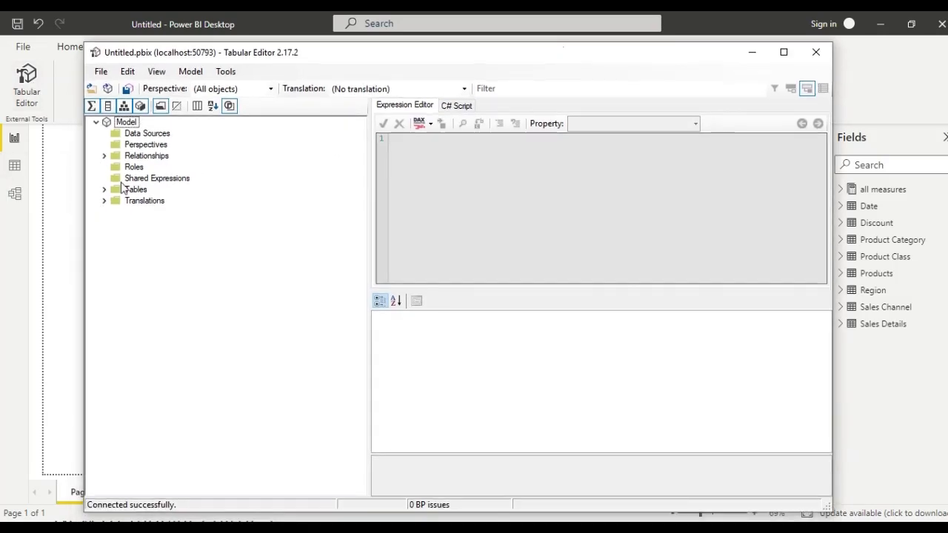
left_click(105, 190)
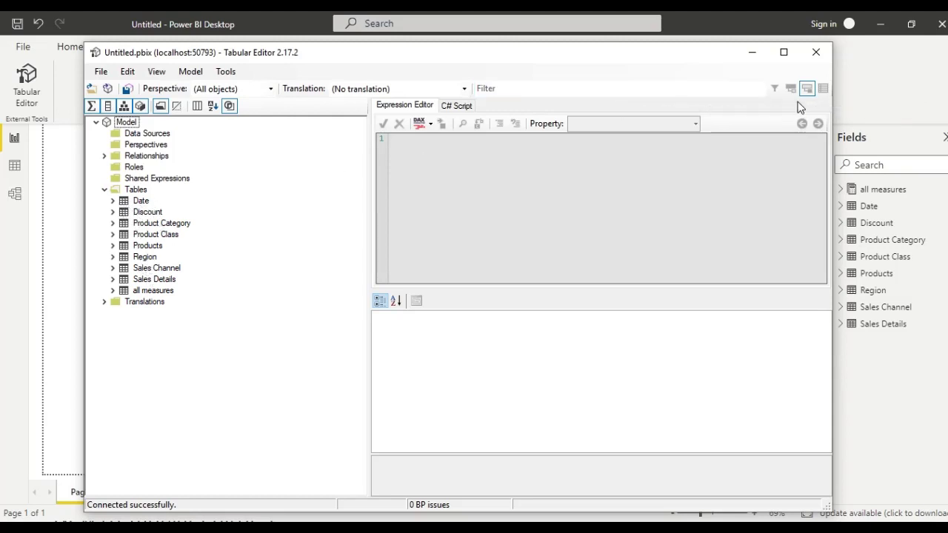
left_click(784, 52)
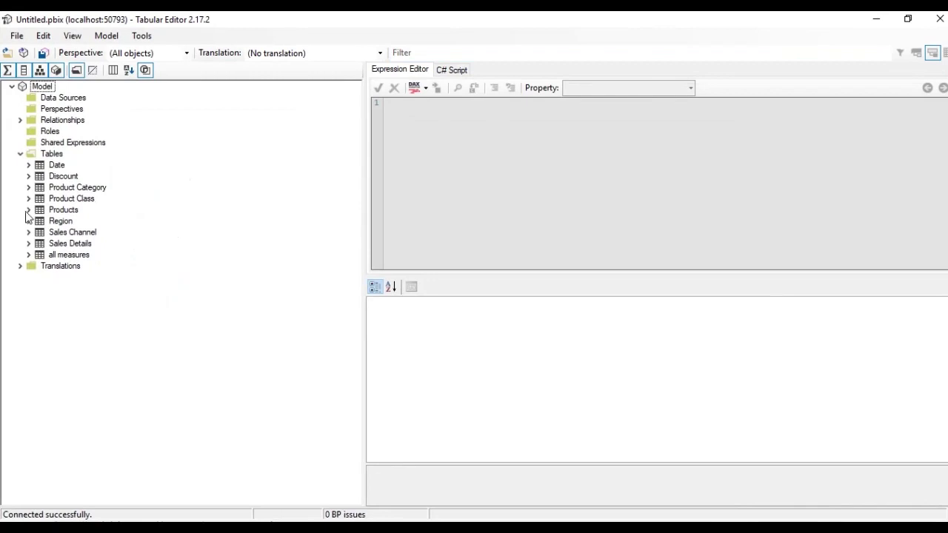
Step: Create a new calculation group under the model's tables and name it Calculation Group
left_click(49, 155)
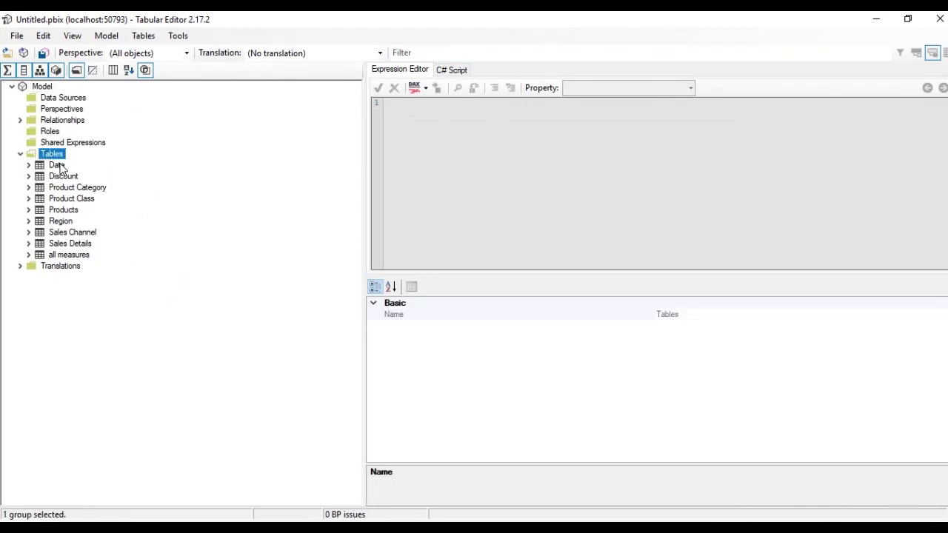
right_click(56, 156)
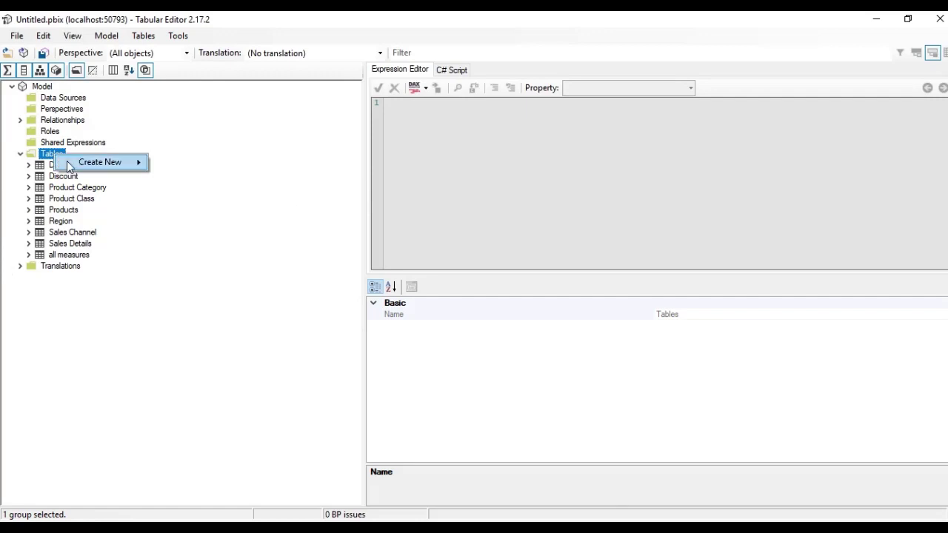
mouse_move(78, 163)
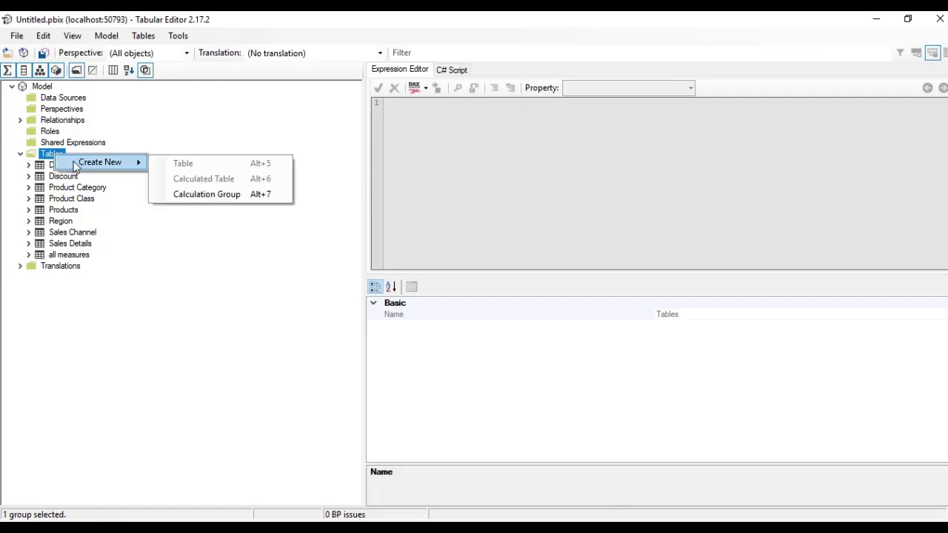
left_click(181, 196)
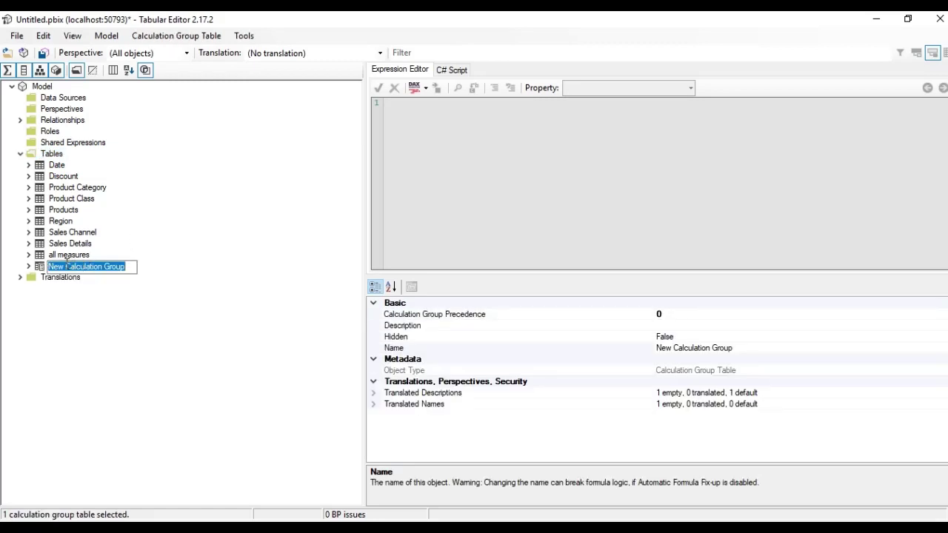
left_click(66, 266)
key("BackSpace")
key("BackSpace")
key("BackSpace")
key("BackSpace")
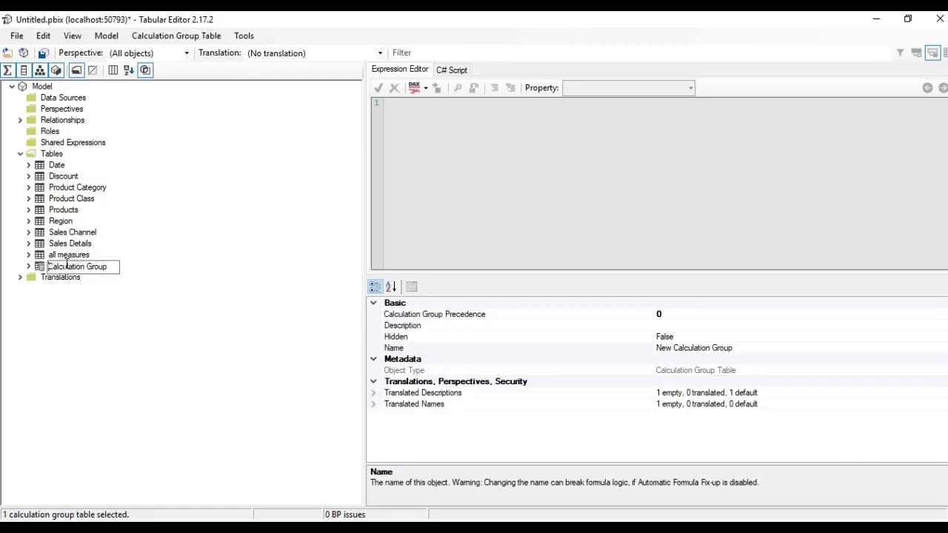
key("Return")
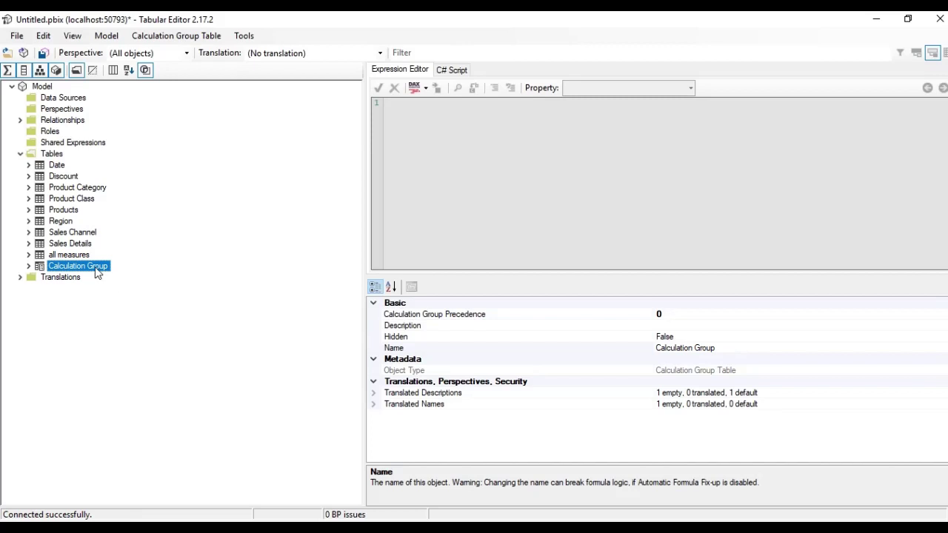
Step: Create a calculation item in the calculation group and try to name it MTD
right_click(94, 272)
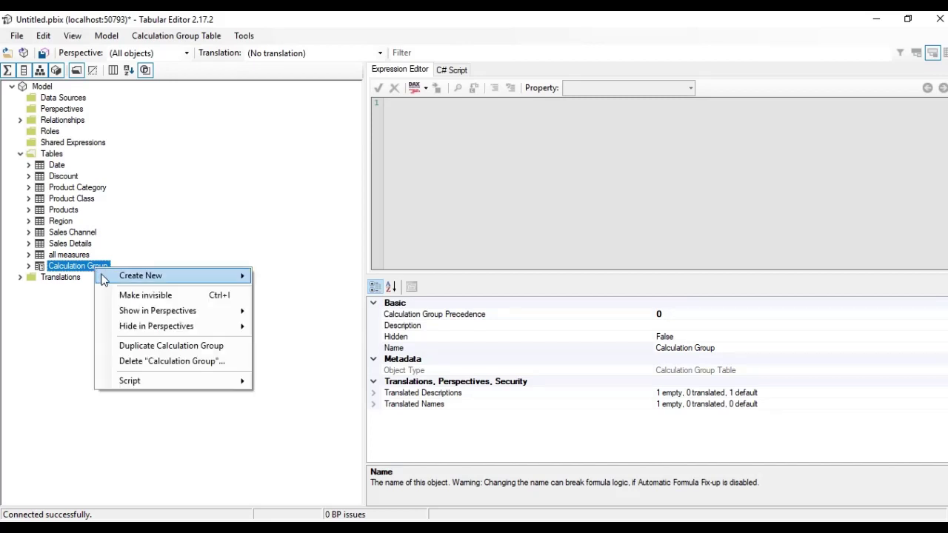
mouse_move(97, 275)
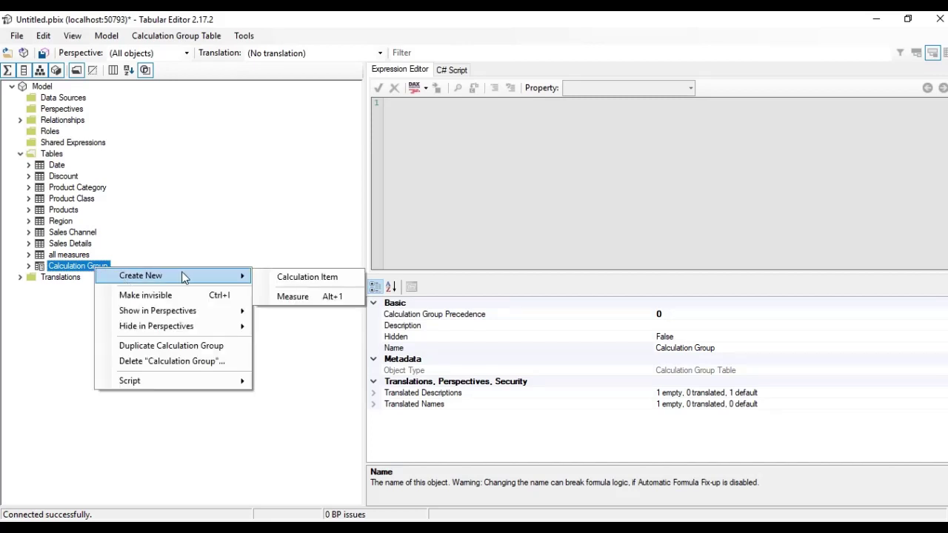
left_click(314, 276)
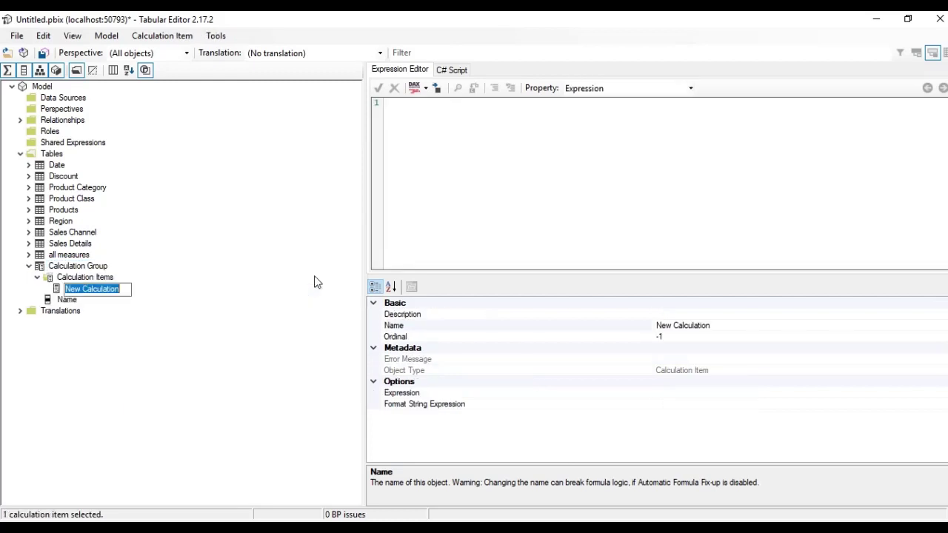
key("BackSpace")
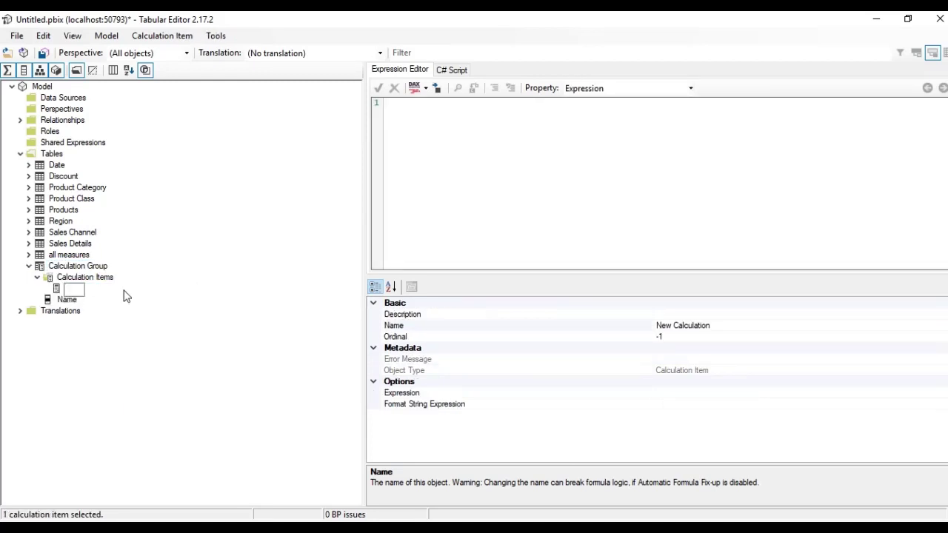
type("MTD")
Step: Start the calculation item's expression with TOTALMTD( and insert the Total Sale Price column of Sales Details as its first argument
left_click(437, 144)
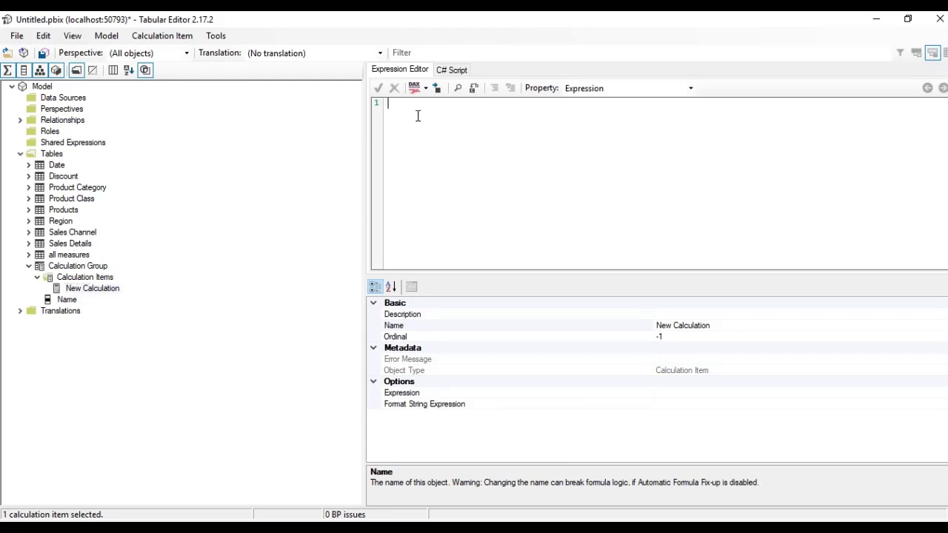
type("TOTALMTD(")
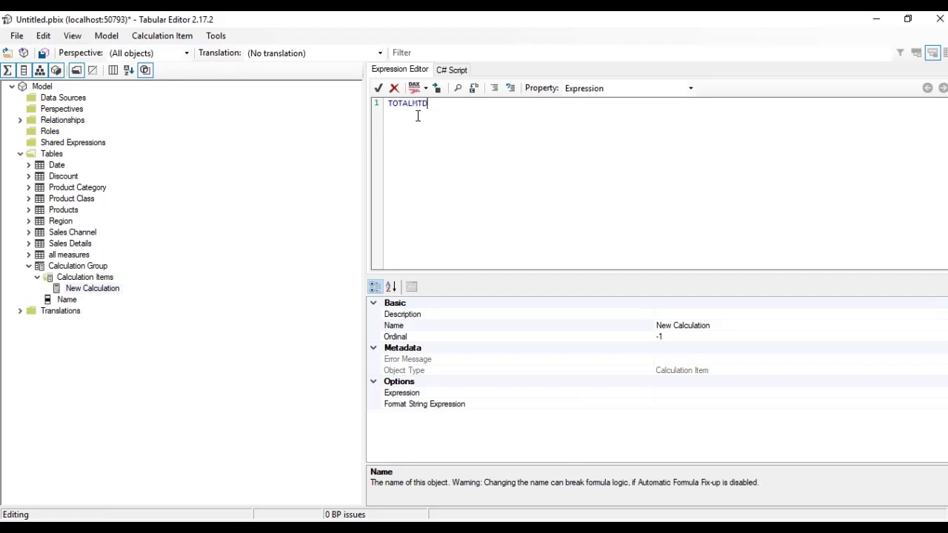
left_click(30, 244)
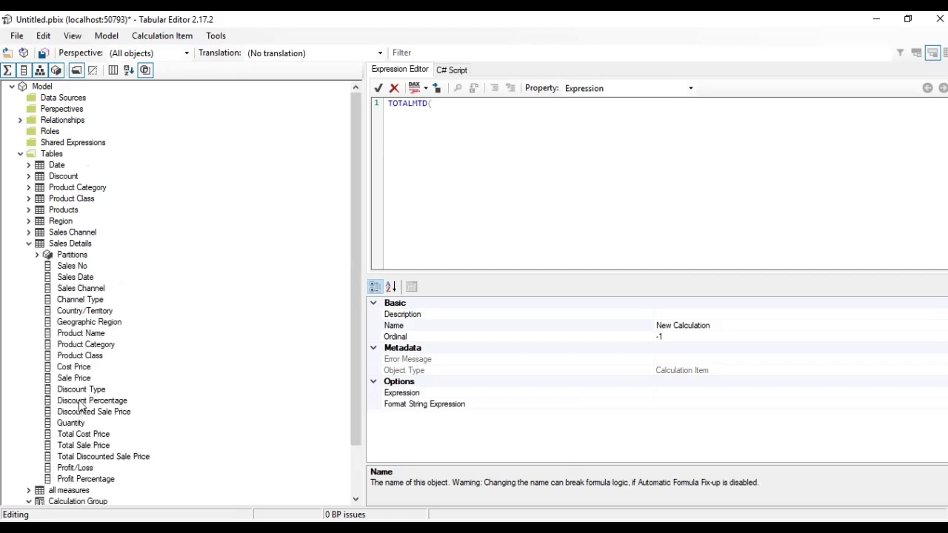
left_click(83, 446)
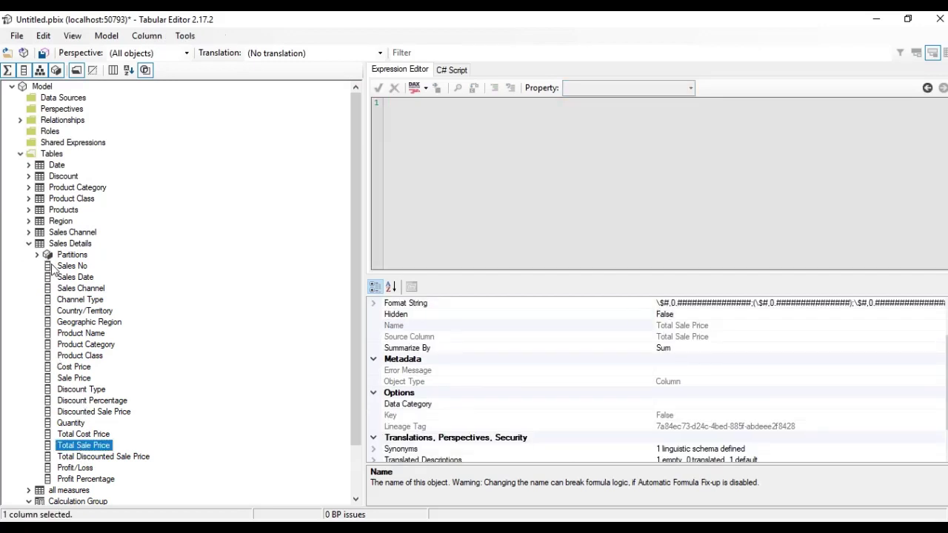
scroll(352, 251, "down", 2)
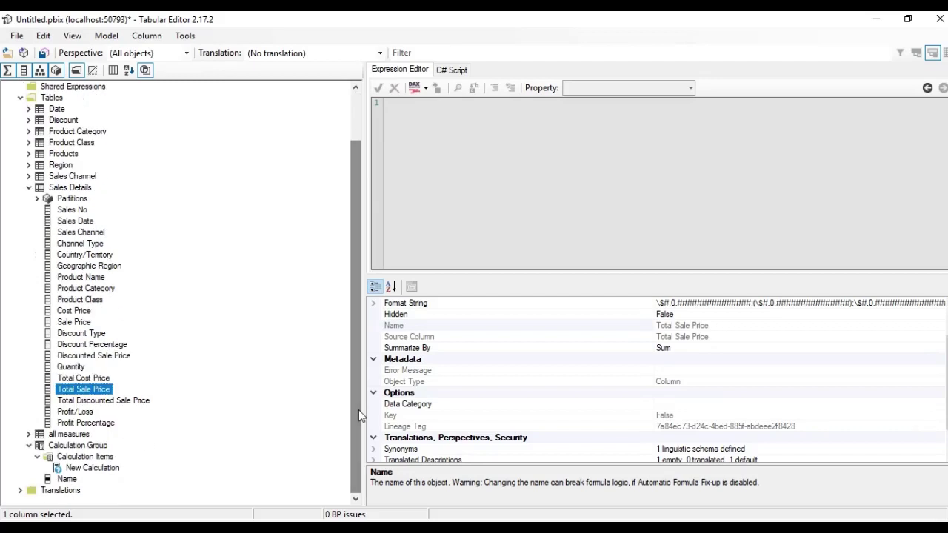
left_click(85, 468)
double_click(83, 470)
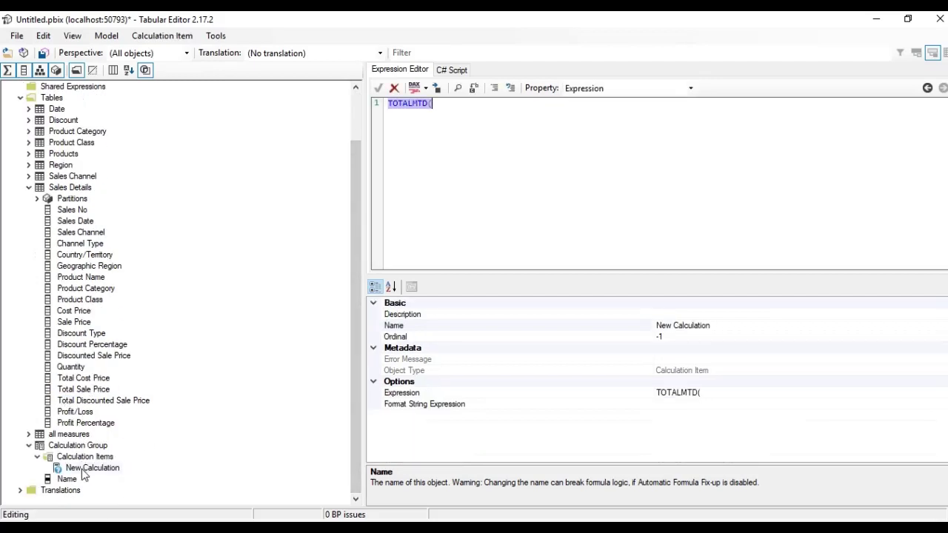
left_click(451, 104)
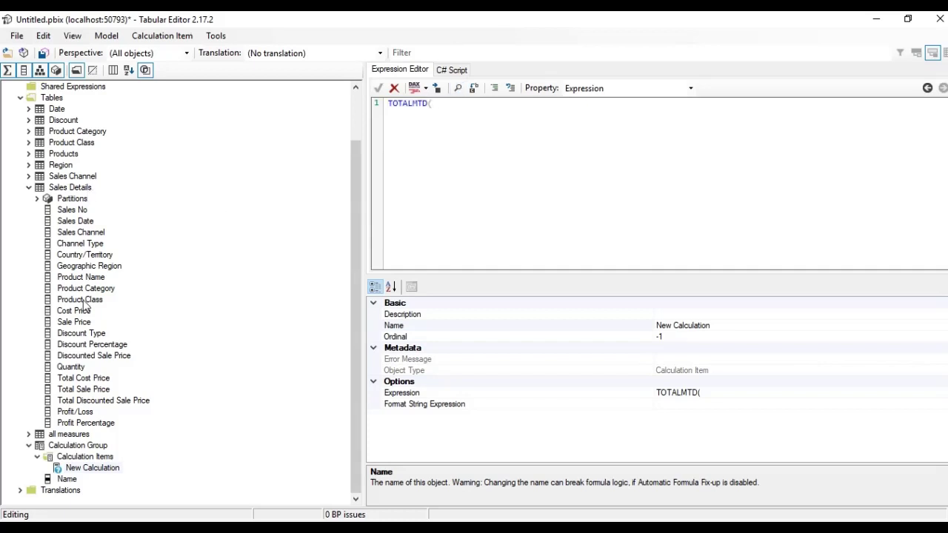
left_click_drag(87, 393, 336, 264)
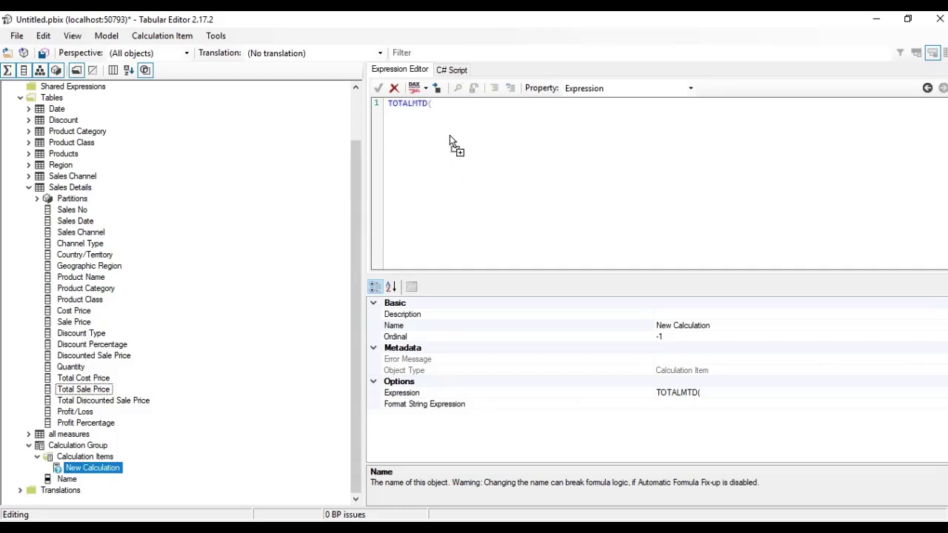
left_click_drag(450, 136, 450, 134)
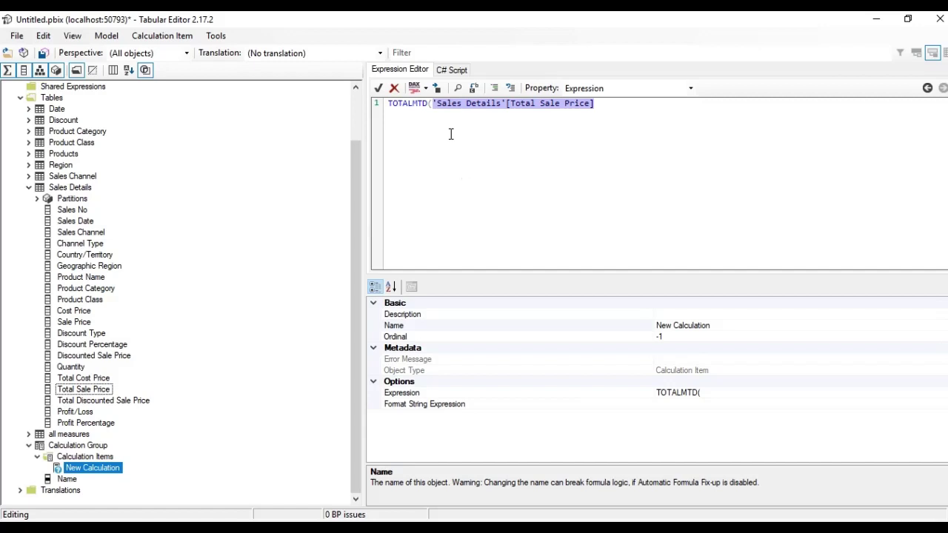
Step: Add the Date table's Sales Date column as the second TOTALMTD argument and close the parenthesis
left_click(615, 108)
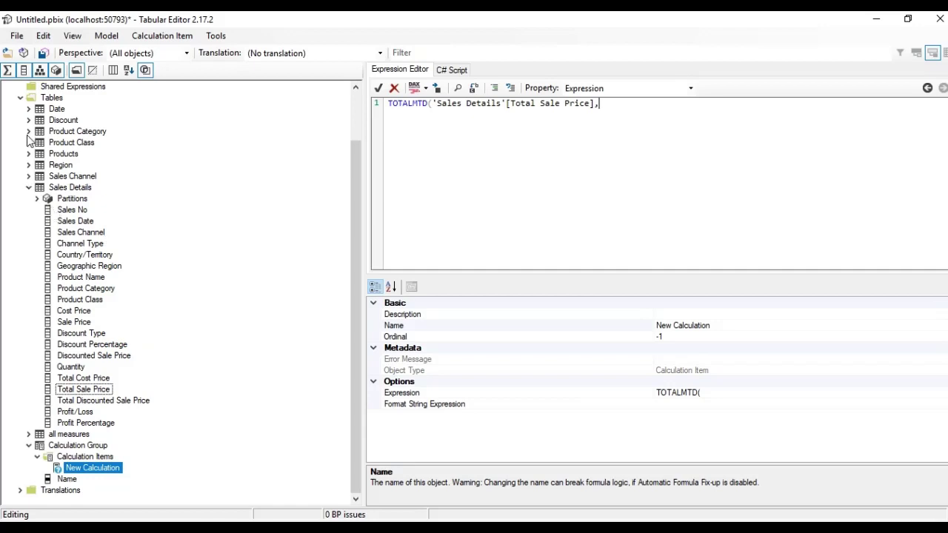
left_click(29, 109)
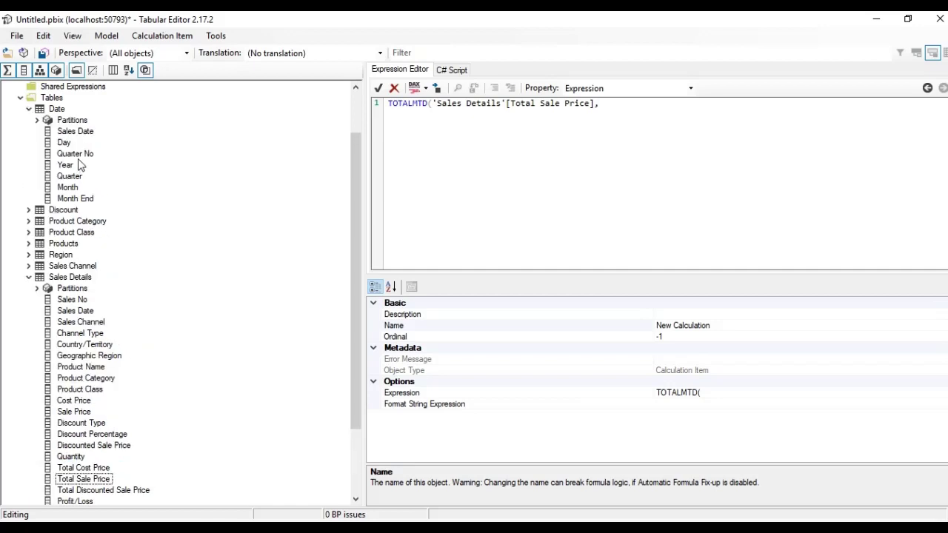
left_click_drag(77, 131, 627, 100)
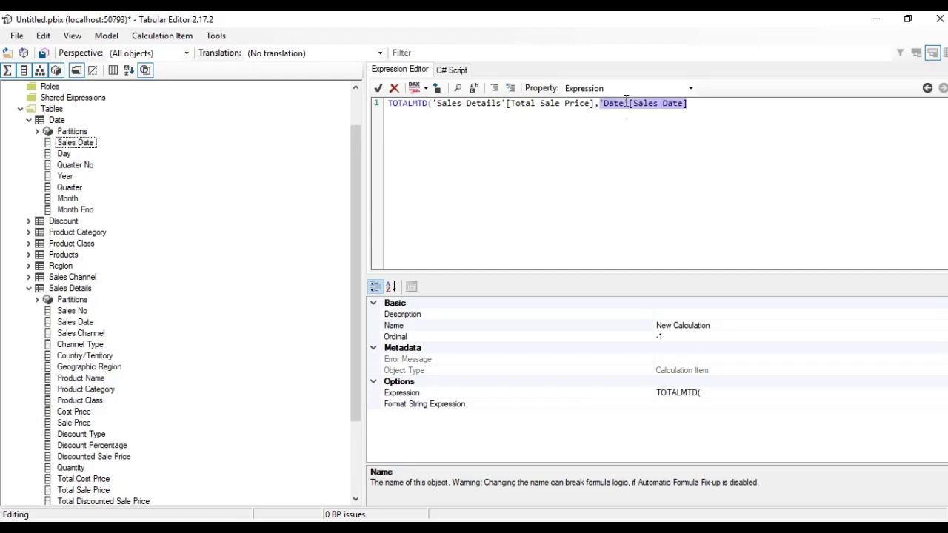
left_click(736, 110)
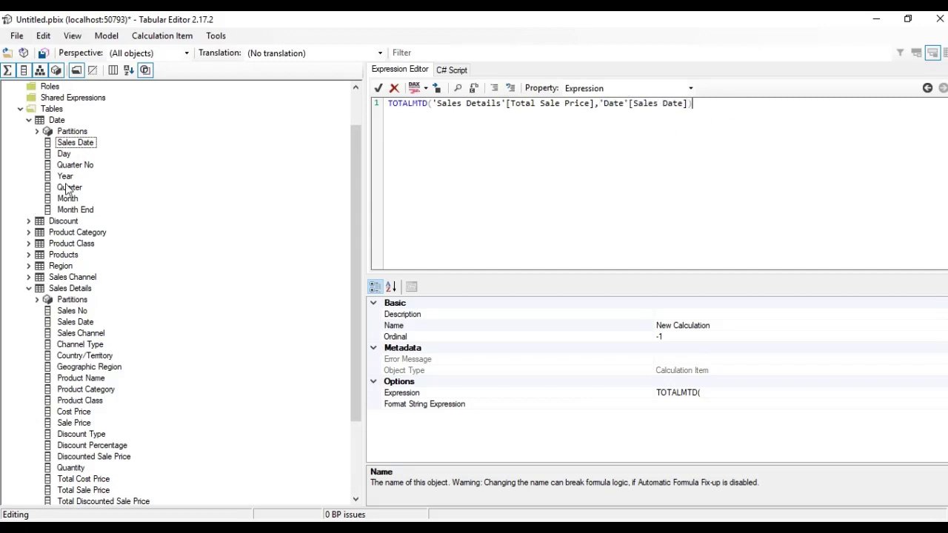
Step: Collapse the Date and Sales Details tables and reselect the new calculation item, storing its expression
left_click(36, 132)
left_click(36, 132)
left_click(28, 120)
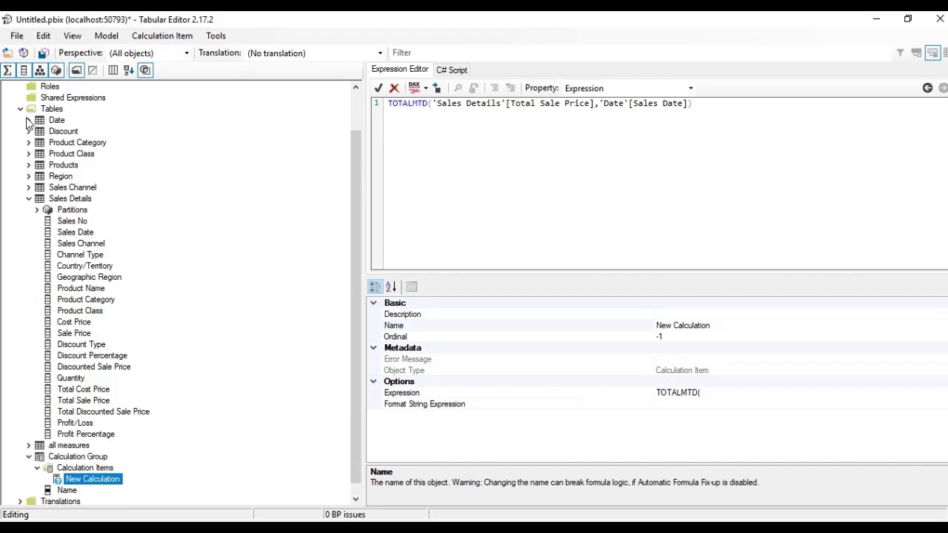
left_click(28, 199)
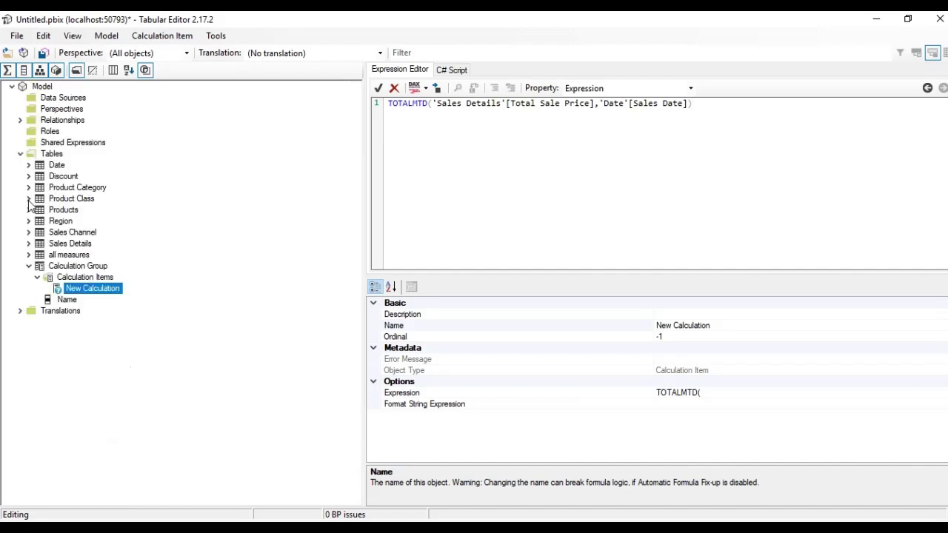
left_click(106, 290)
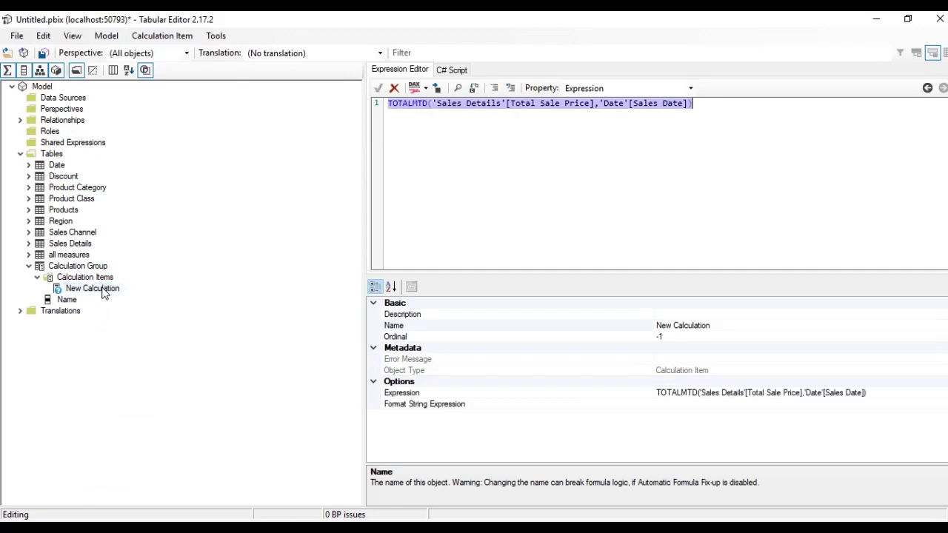
Step: Rename the new calculation item as MTD
left_click(68, 301)
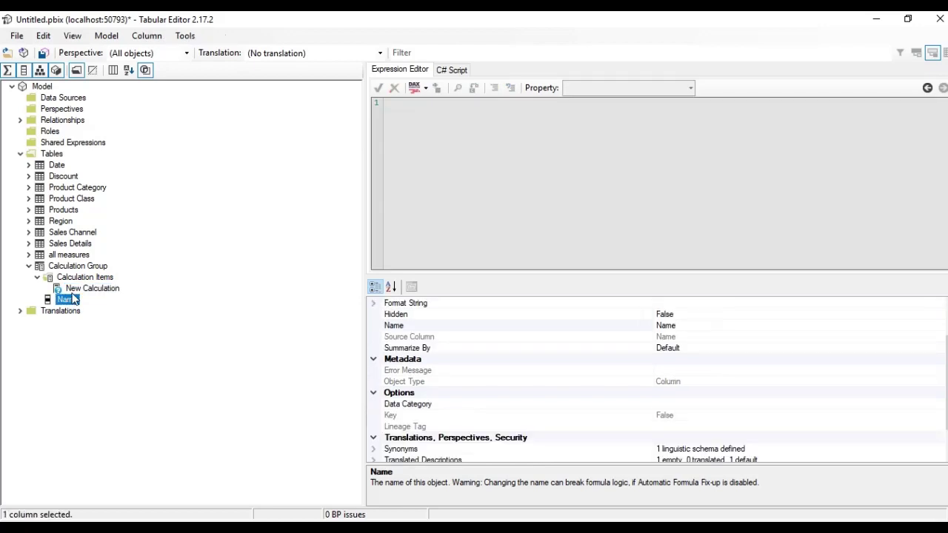
left_click(77, 290)
left_click(77, 290)
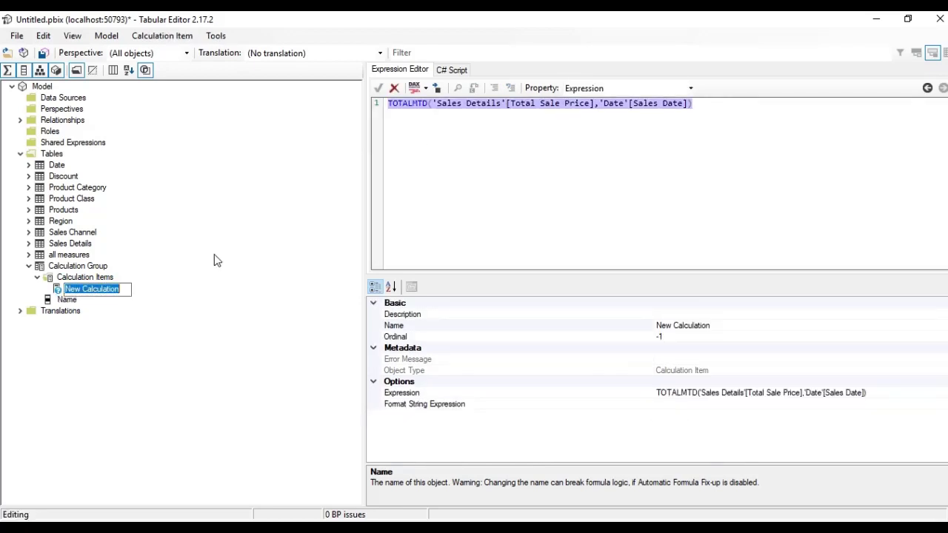
key("BackSpace")
type("MTD")
key("Return")
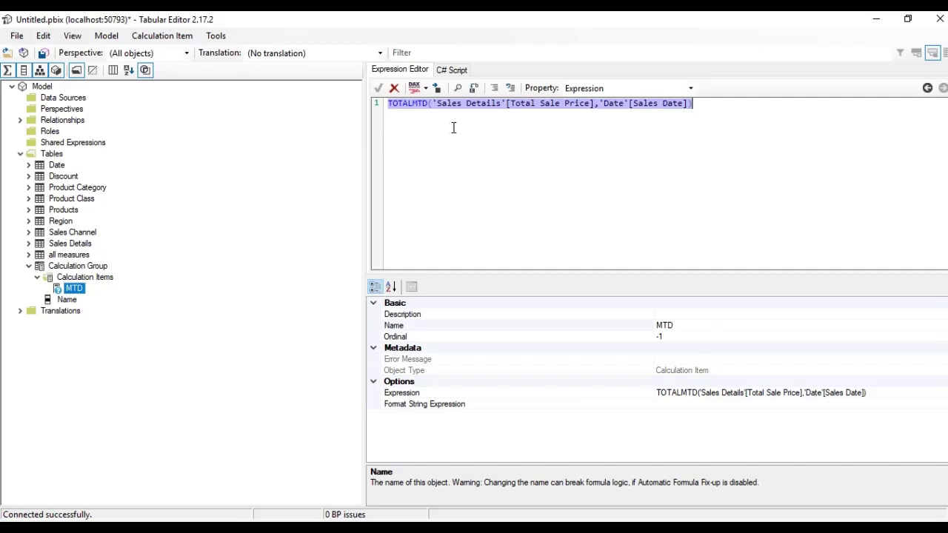
Step: Remove the 'Sales Details'[Total Sale Price] argument from the MTD calculation item's TOTALMTD expression
left_click(587, 108)
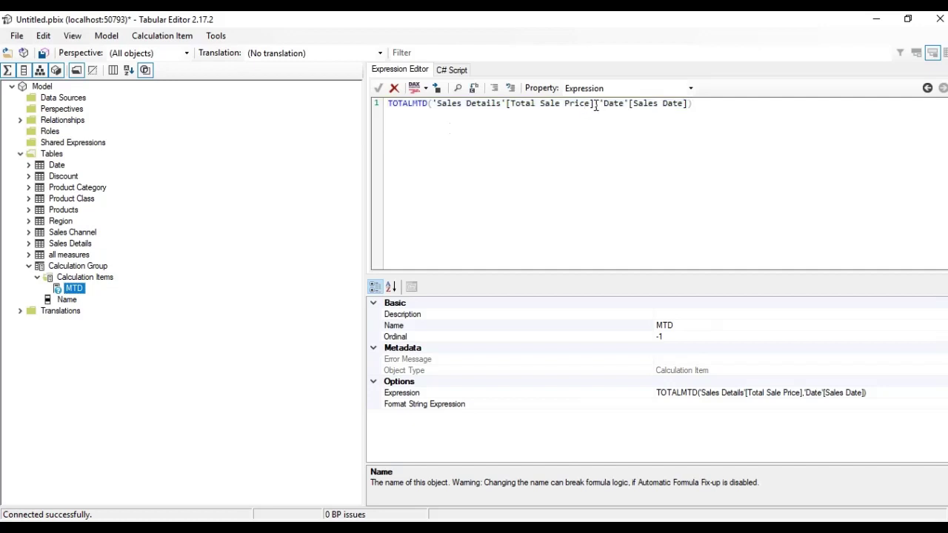
left_click_drag(595, 104, 437, 106)
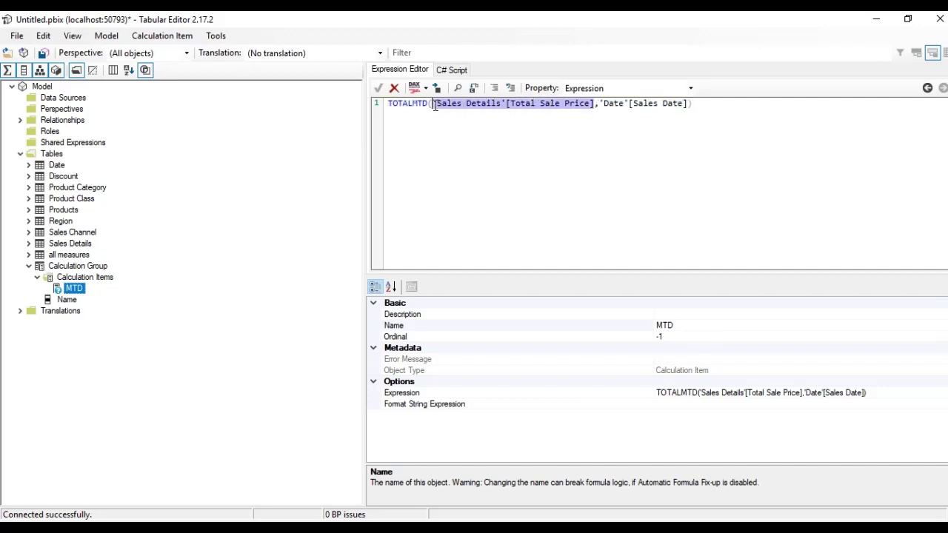
key("Delete")
type("SE")
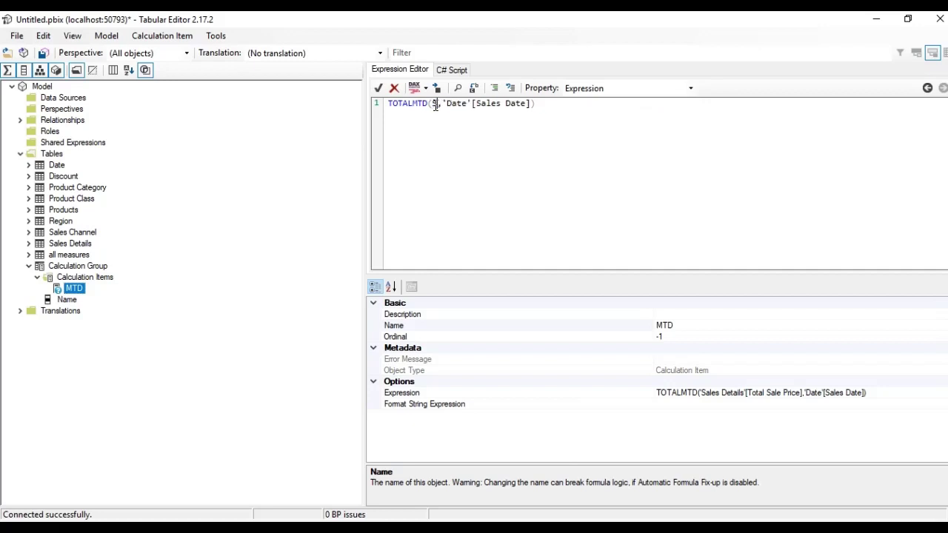
key("BackSpace")
key("BackSpace")
key("Return")
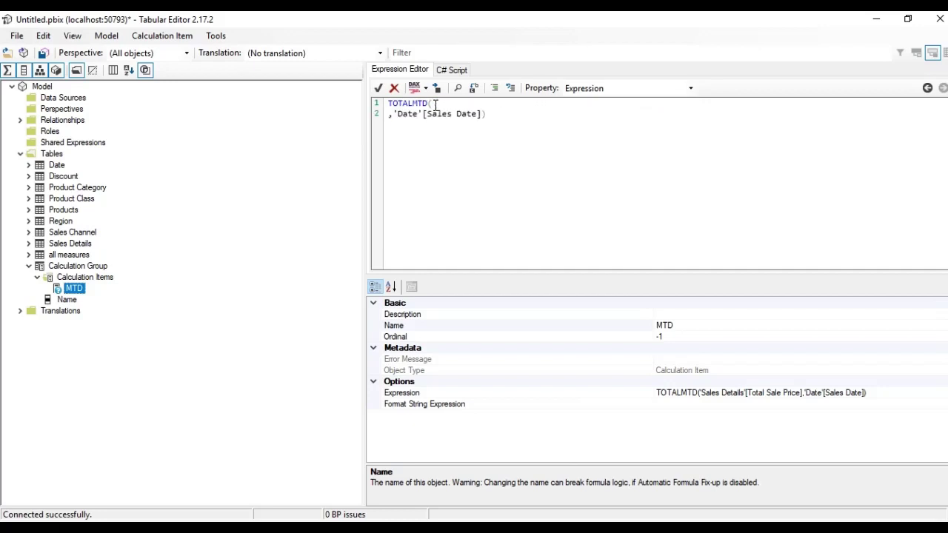
key("BackSpace")
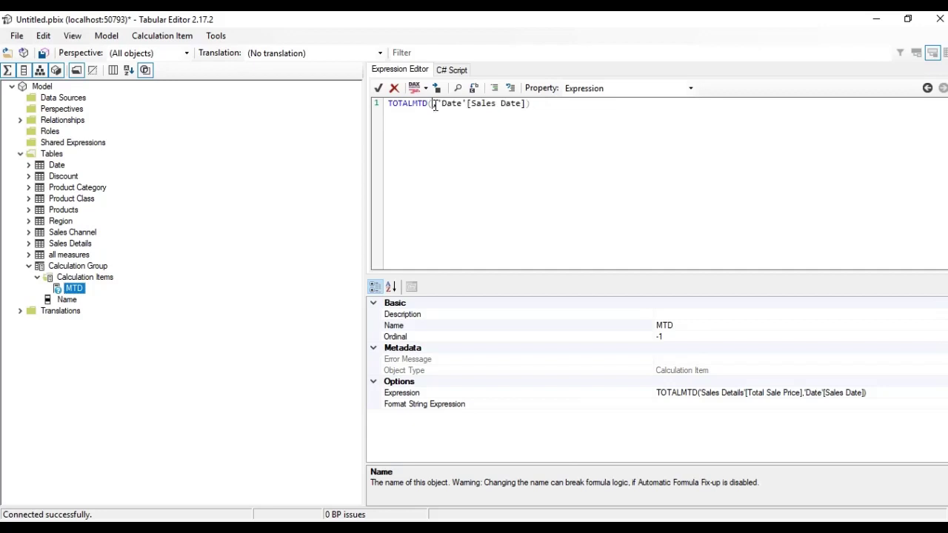
Step: Insert selectedmeasure() as the first argument of the MTD item's TOTALMTD expression, before 'Date'[Sales Date]
type("S")
key("BackSpace")
type("Selected")
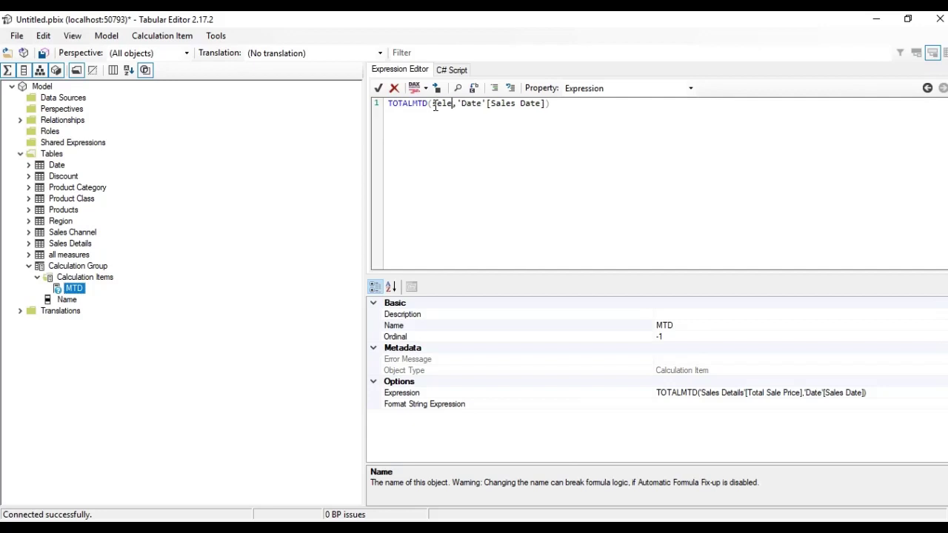
type("measure")
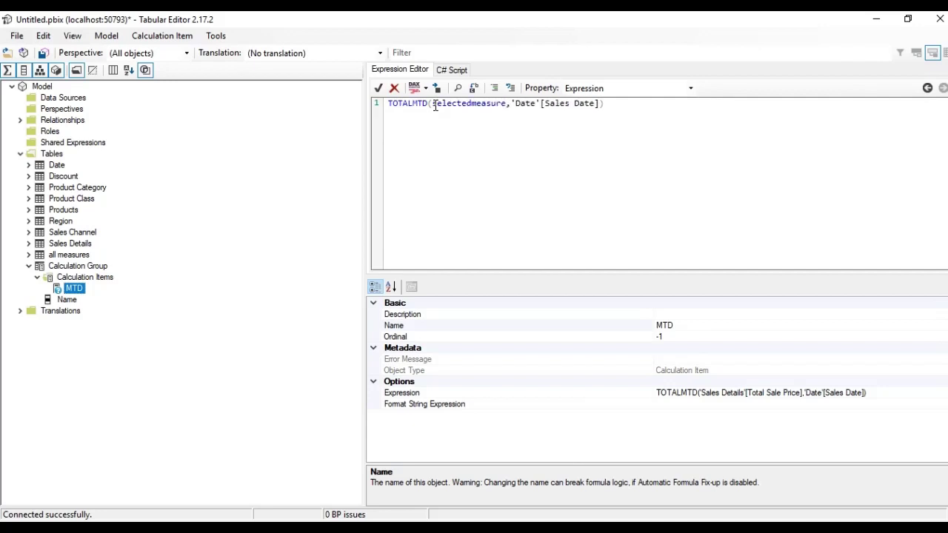
type("()")
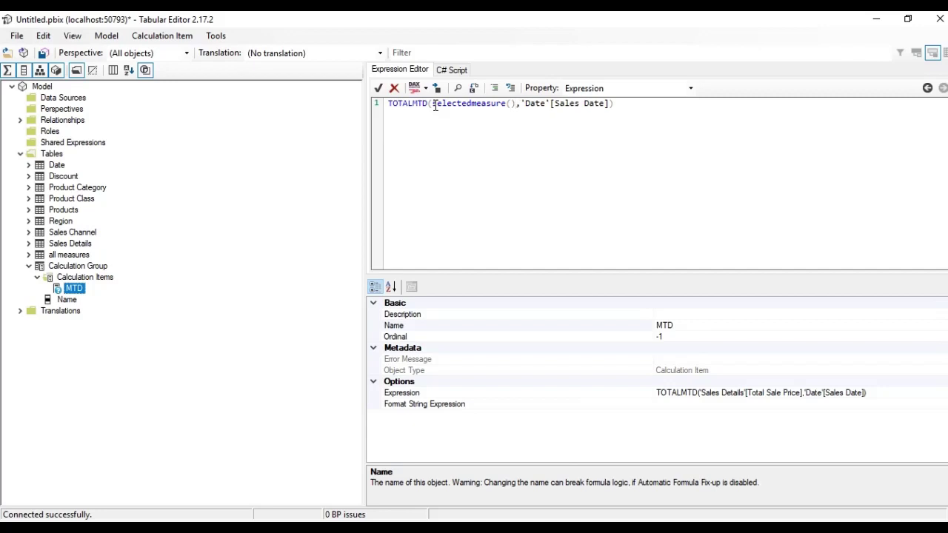
left_click(624, 108)
key("Return")
Step: Add a second calculation item to the calculation group and name it QTD
left_click(78, 279)
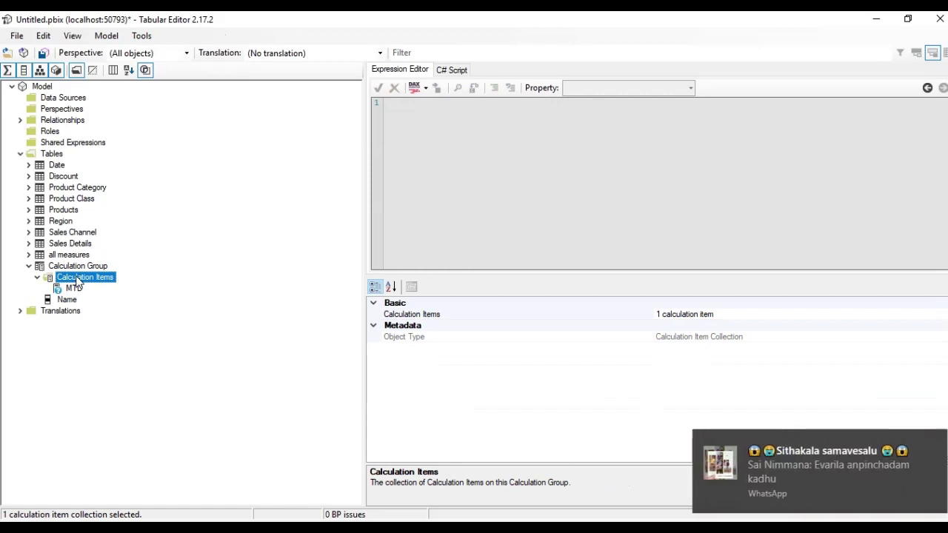
right_click(79, 280)
left_click(94, 287)
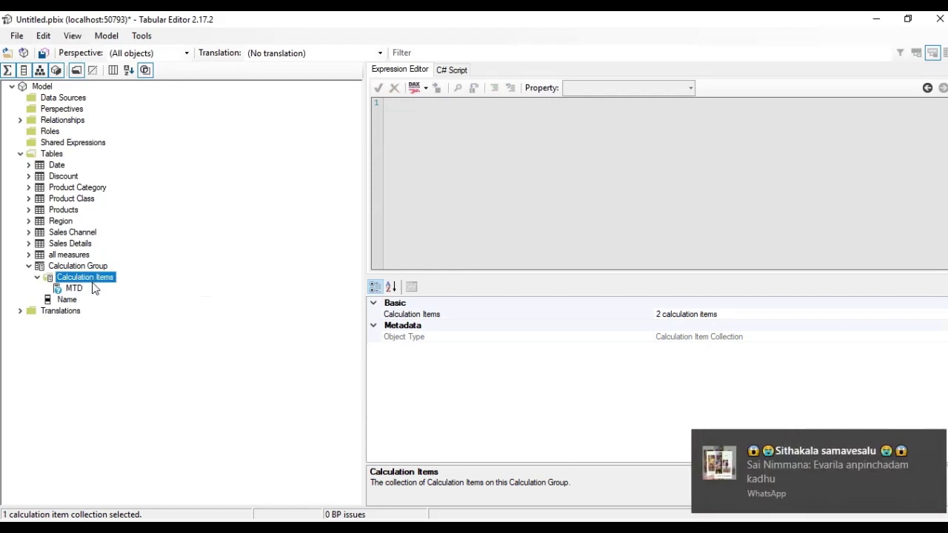
key("BackSpace")
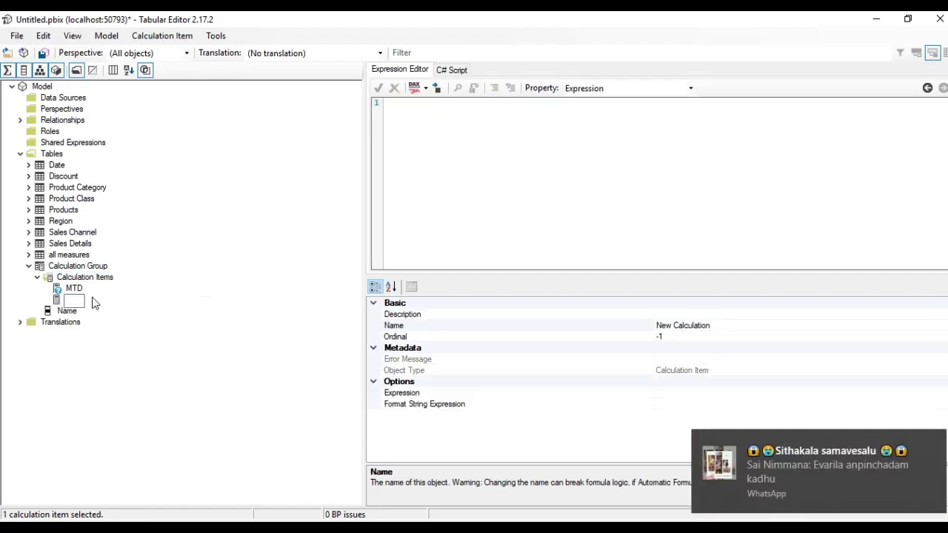
type("q")
key("BackSpace")
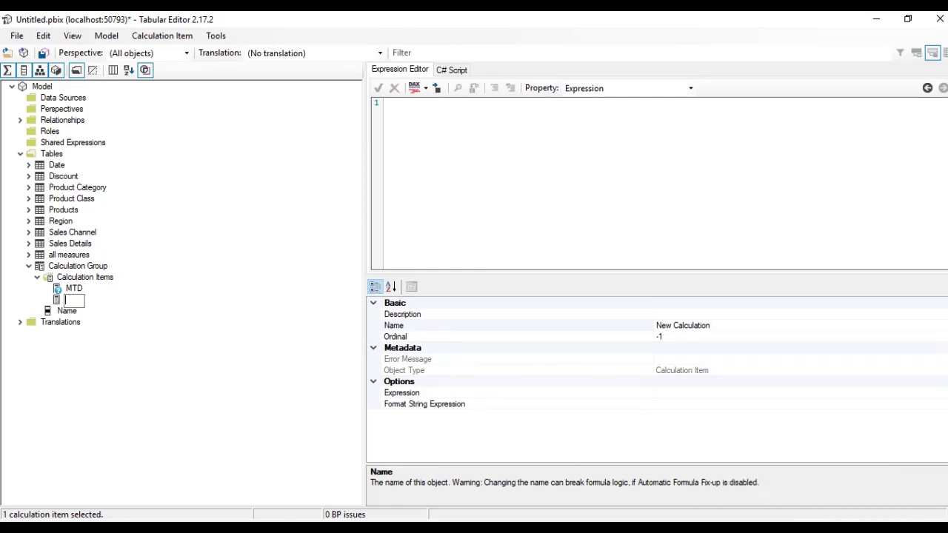
type("QTD")
key("Return")
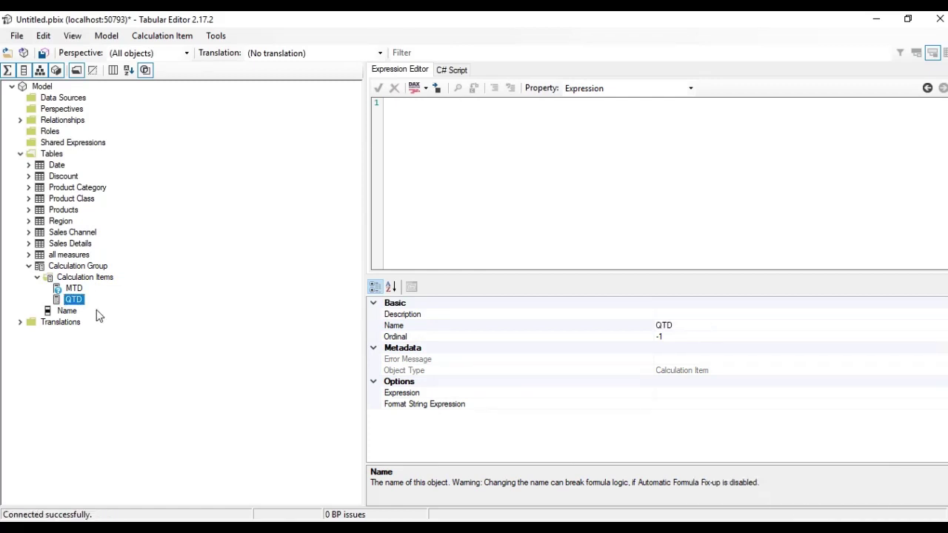
Step: Set the QTD item's expression to TOTALQTD(selectedmeasure(),'Date'[Sales Date]), taking the column from the Date table, and store it
left_click(480, 145)
type("t")
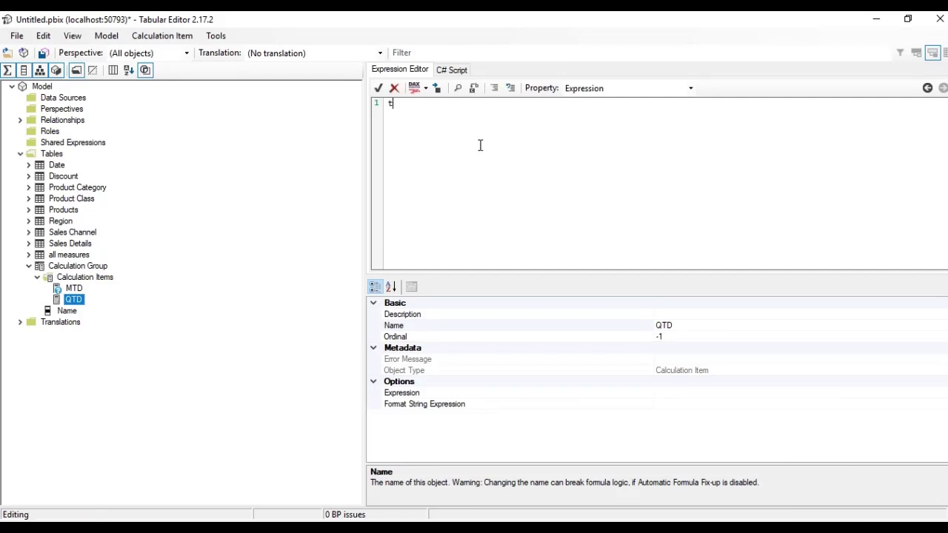
key("BackSpace")
type("TOTALQTD(selected")
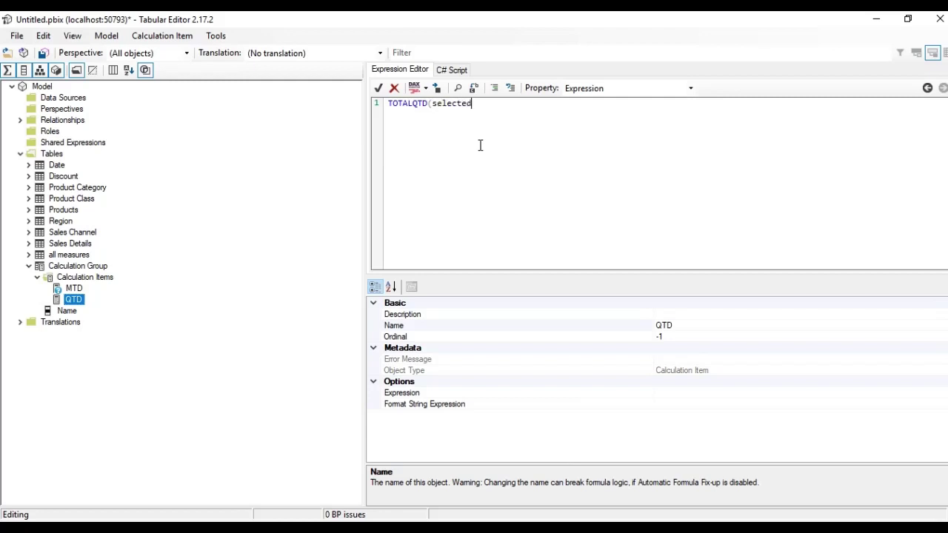
type("measure(),")
left_click(31, 167)
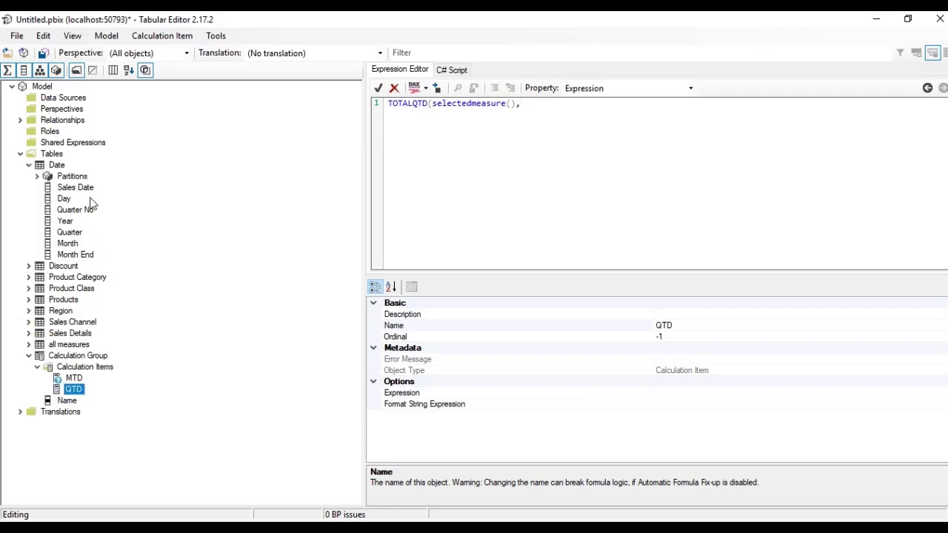
left_click_drag(83, 188, 595, 120)
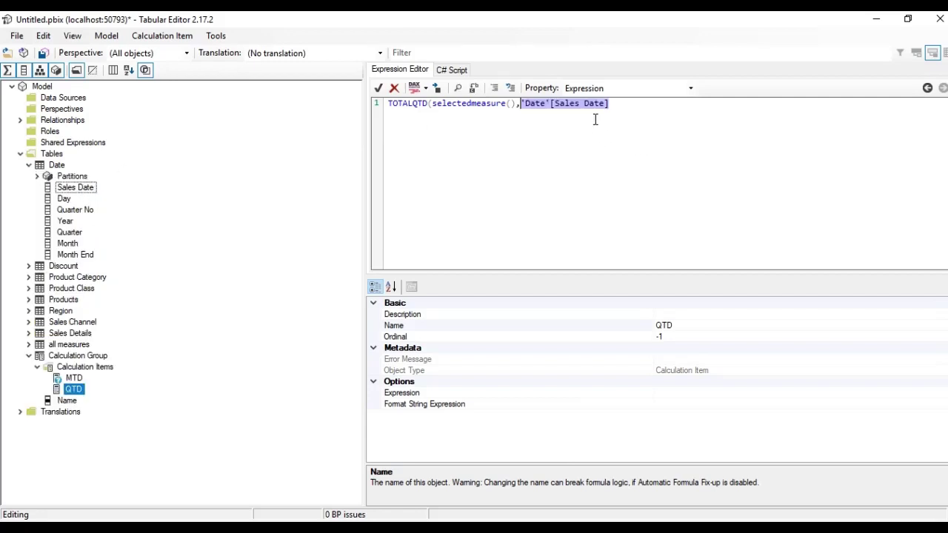
left_click(595, 120)
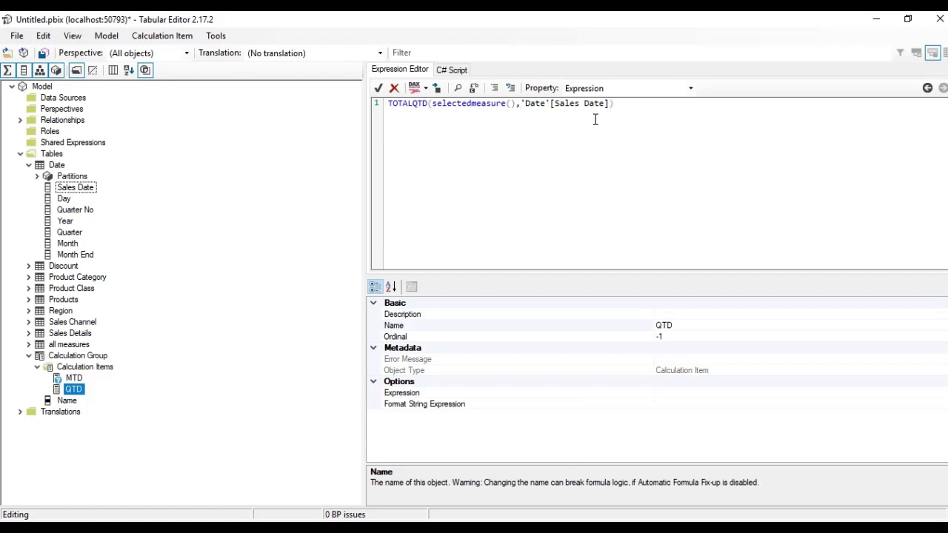
left_click(209, 394)
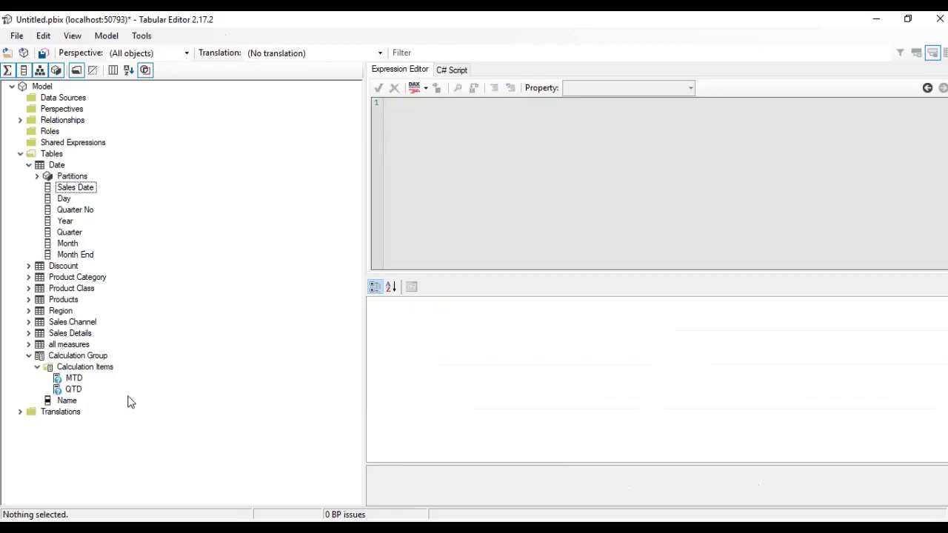
Step: Add a third calculation item to the calculation group and name it YTD
left_click(74, 368)
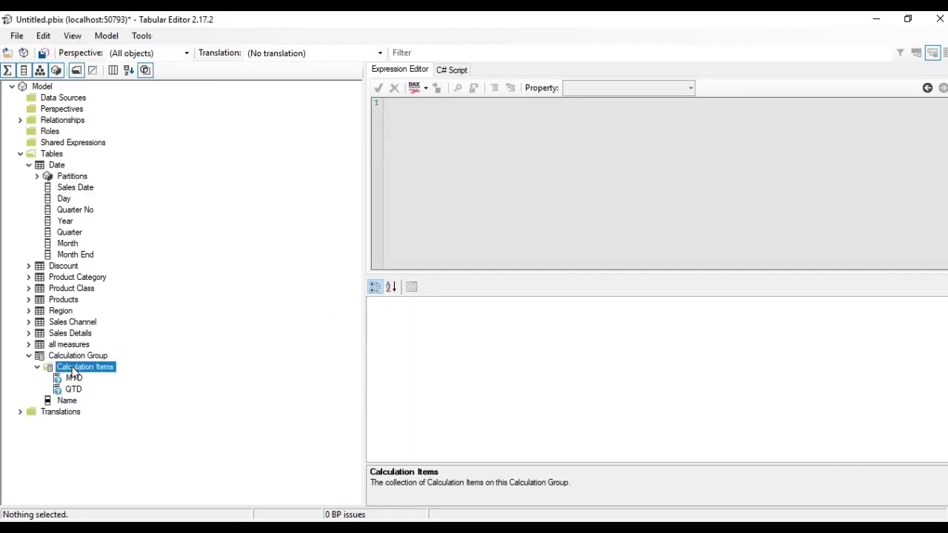
right_click(74, 370)
left_click(89, 376)
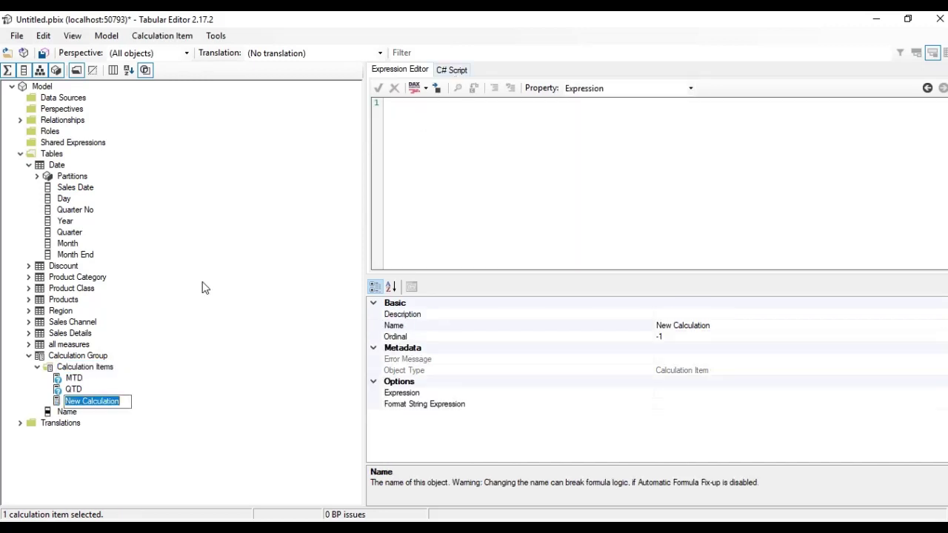
type("ytd")
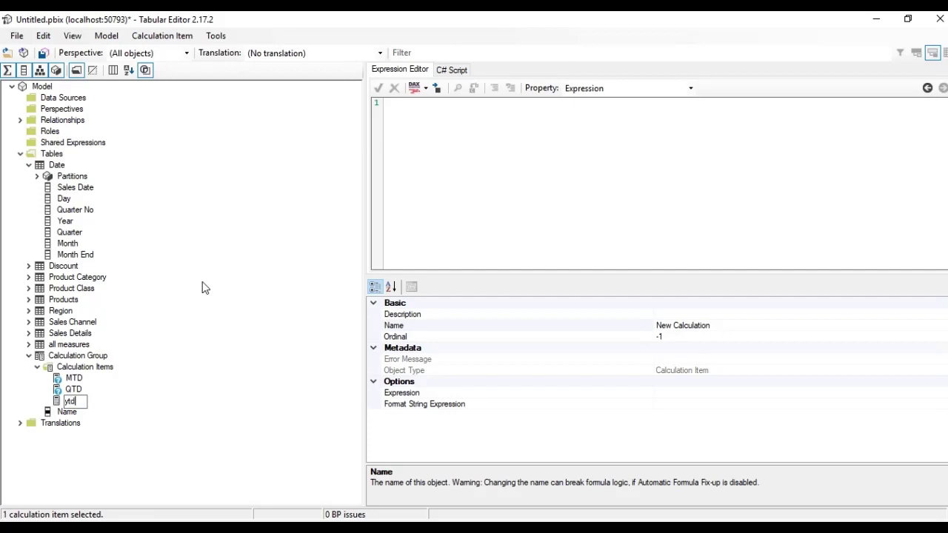
key("BackSpace")
type("YTD")
key("Return")
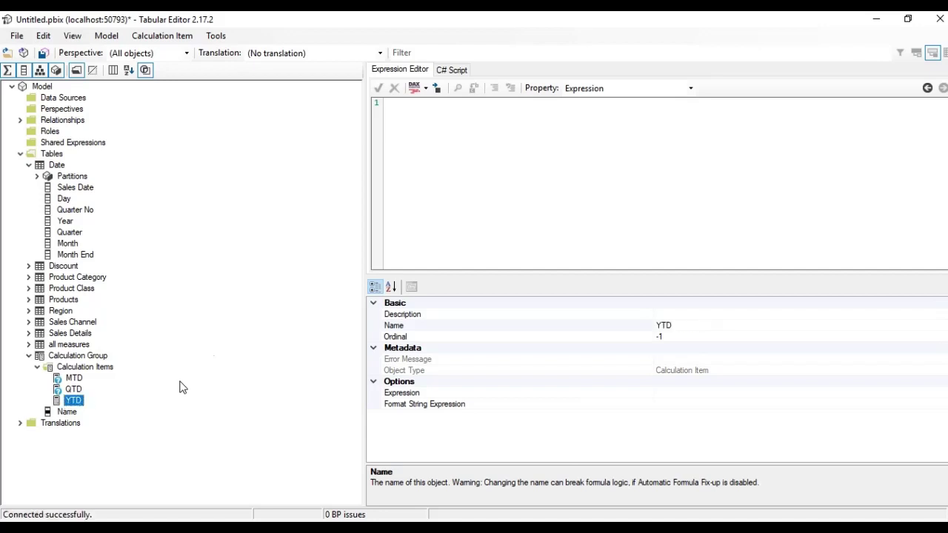
Step: Set the YTD item's expression to TOTALYTD(selectedmeasure(),'Date'[Sales Date]), taking the column from the Date table, and store it
left_click(417, 154)
type("T")
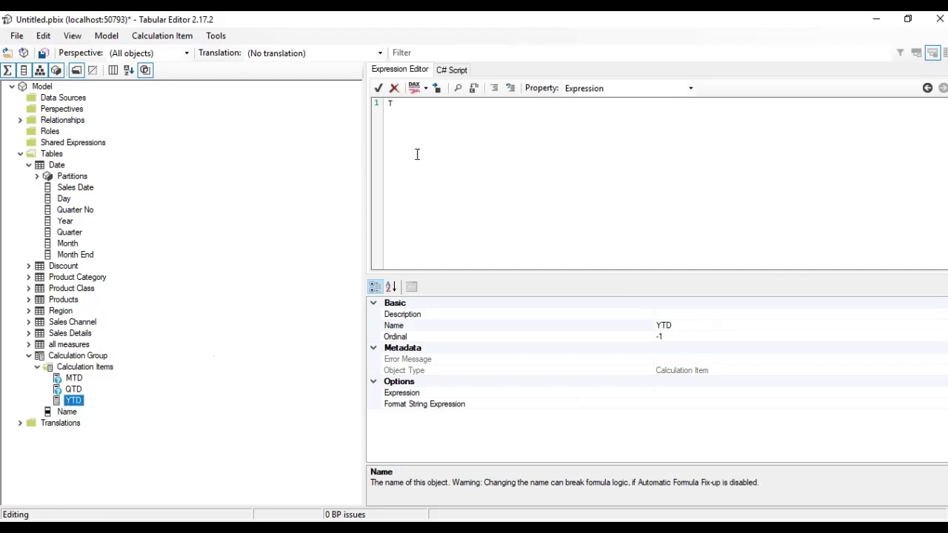
type("OTALYTD")
type("(selectedmeasu")
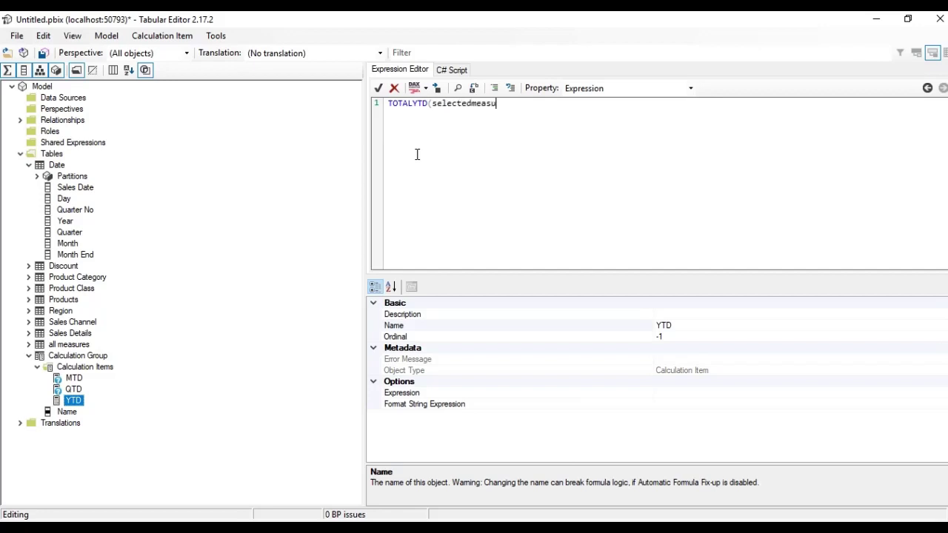
type("re(),")
left_click_drag(79, 191, 577, 119)
key("End")
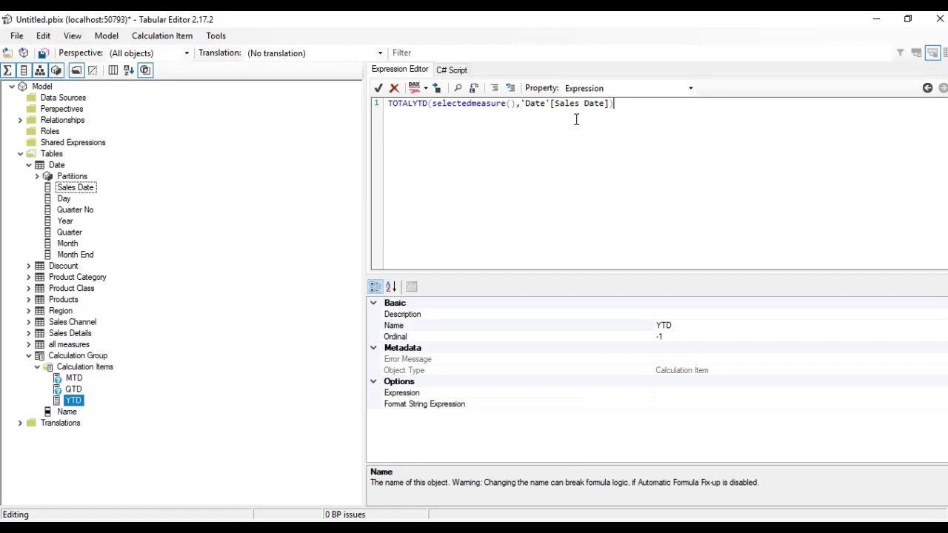
key("Return")
left_click(205, 271)
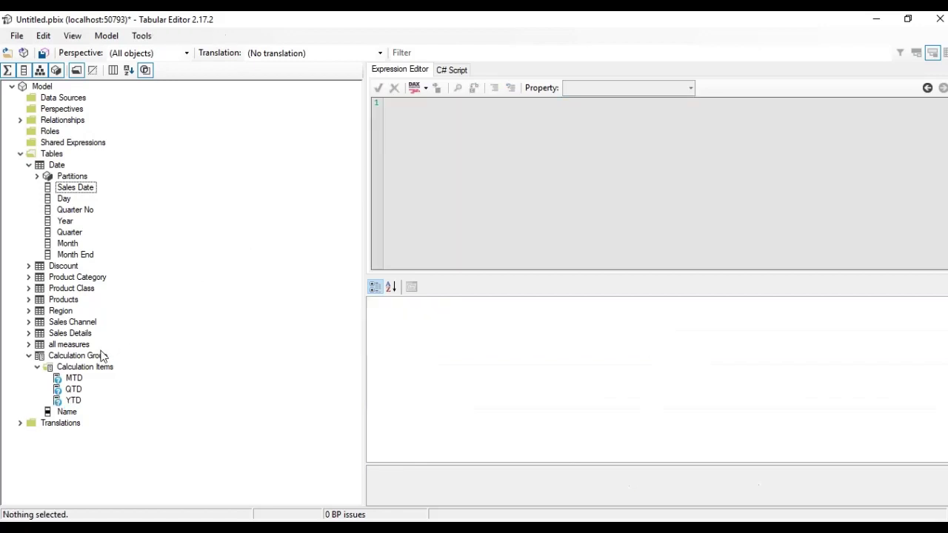
Step: Review the stored expressions of the MTD, QTD and YTD calculation items
left_click(73, 378)
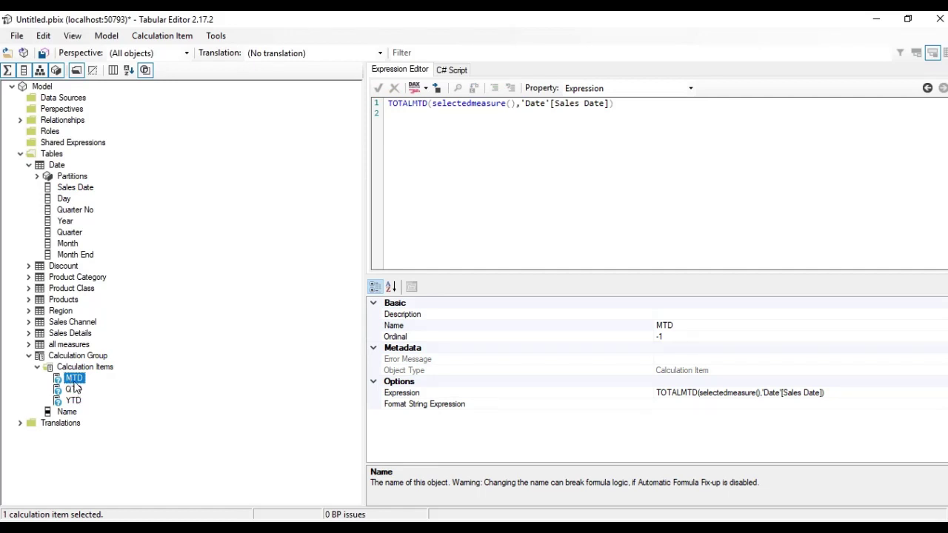
left_click(74, 389)
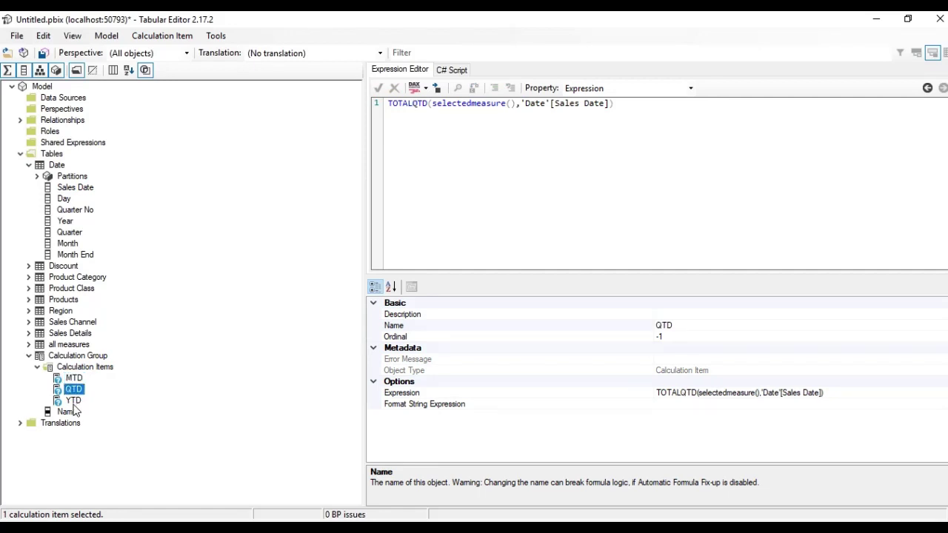
left_click(73, 400)
left_click(74, 388)
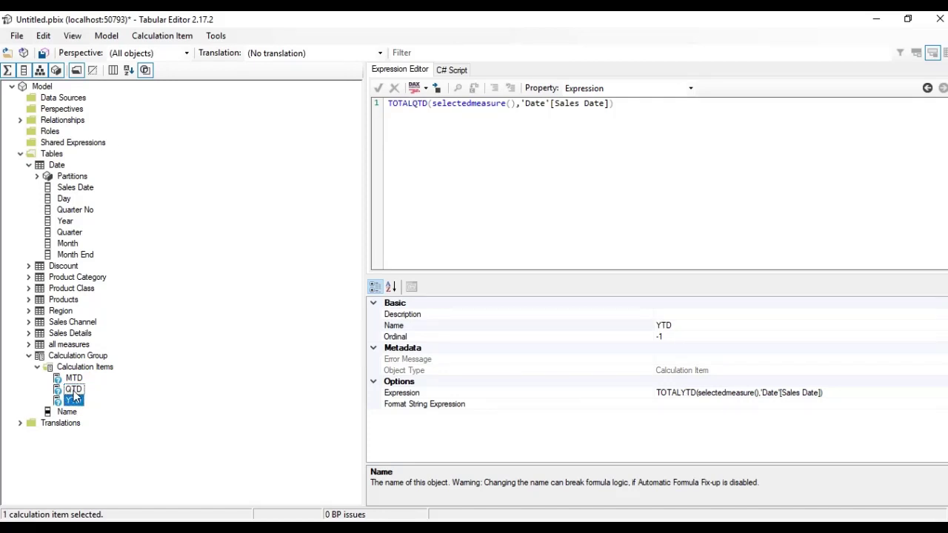
left_click(73, 379)
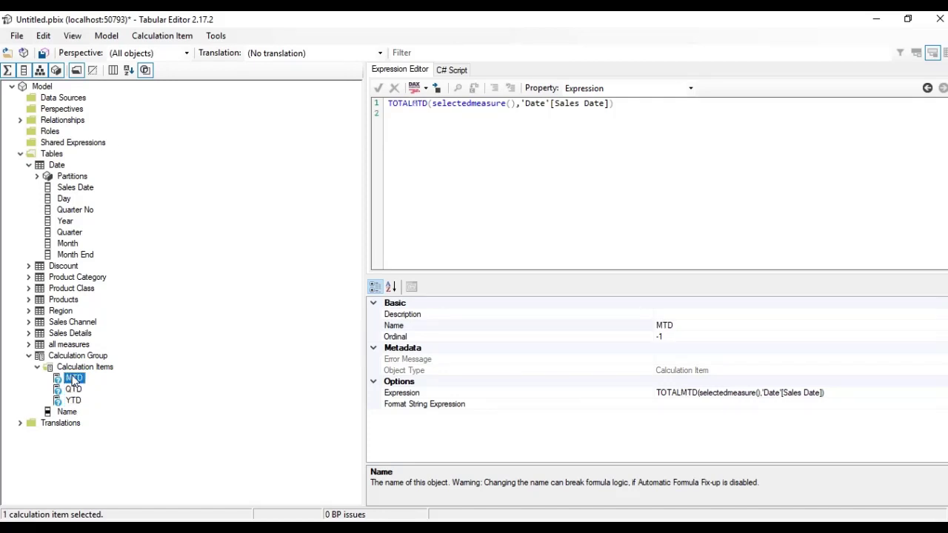
Step: Save the calculation items to the model and switch back to Power BI Desktop, refreshing and expanding the Calculation Group table
left_click(43, 55)
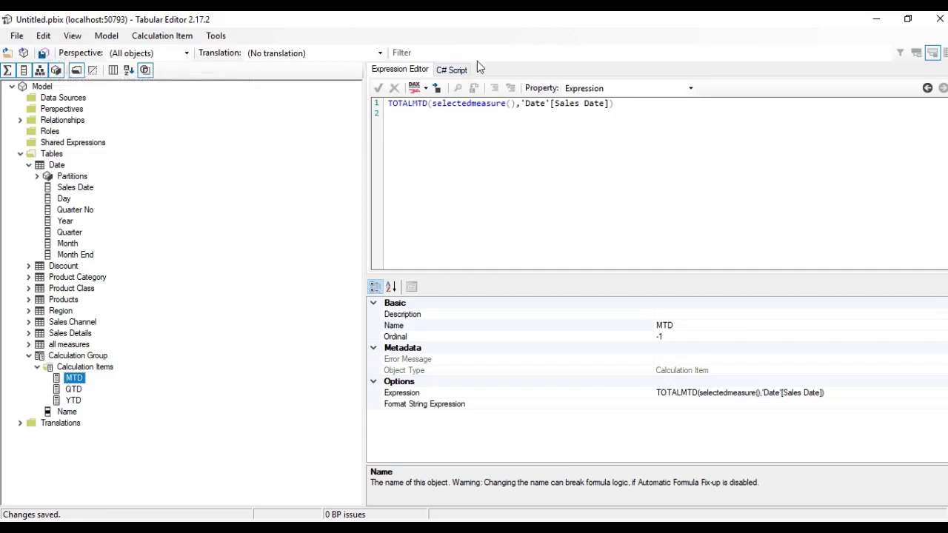
left_click(941, 19)
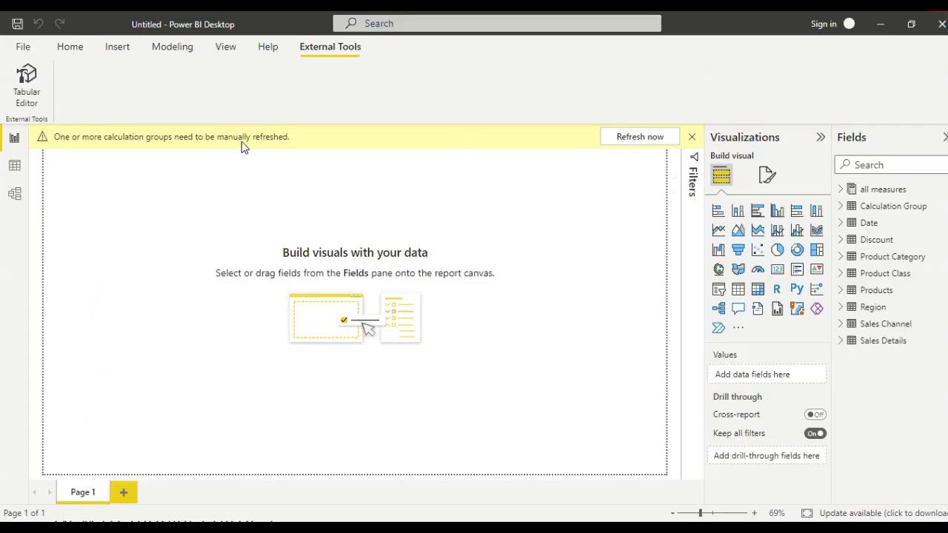
left_click(623, 140)
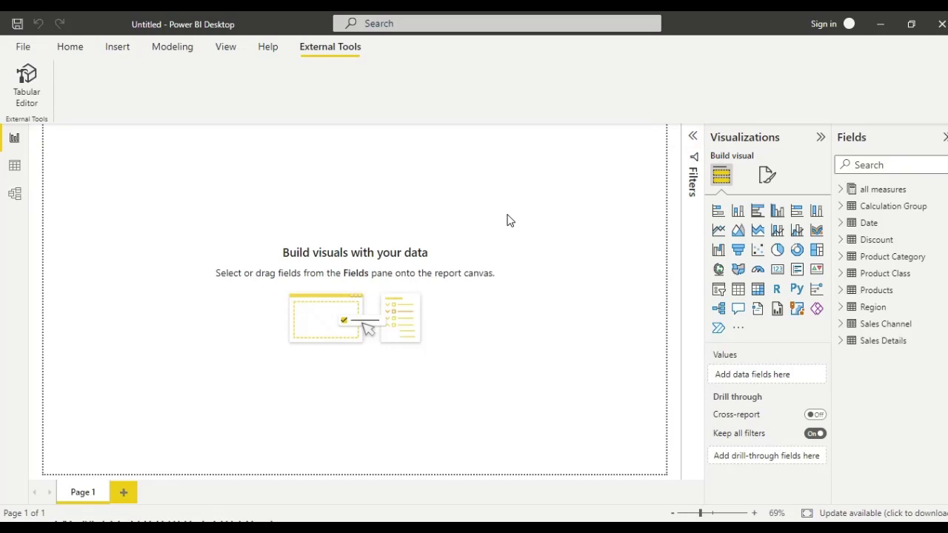
left_click(840, 207)
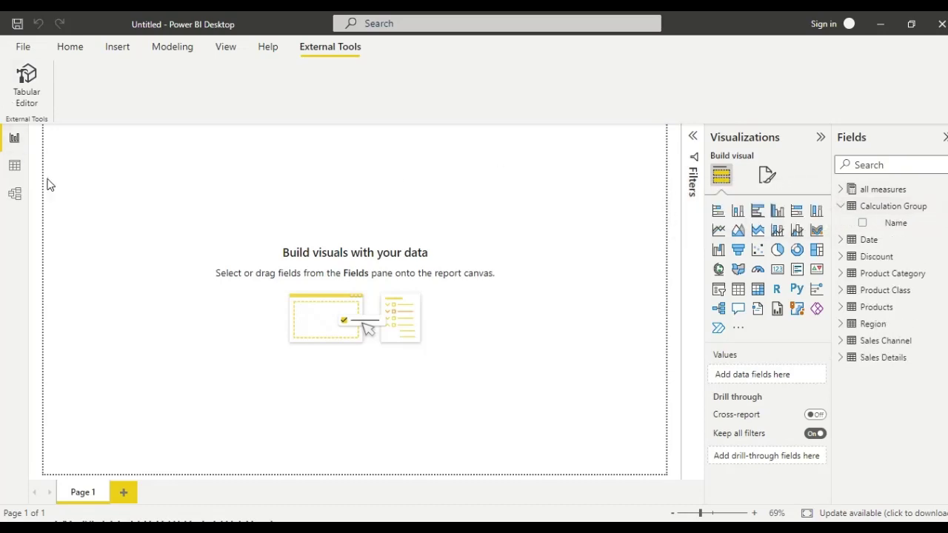
Step: Add a matrix visual to the blank report page and position it near the page's upper-left corner
left_click(71, 46)
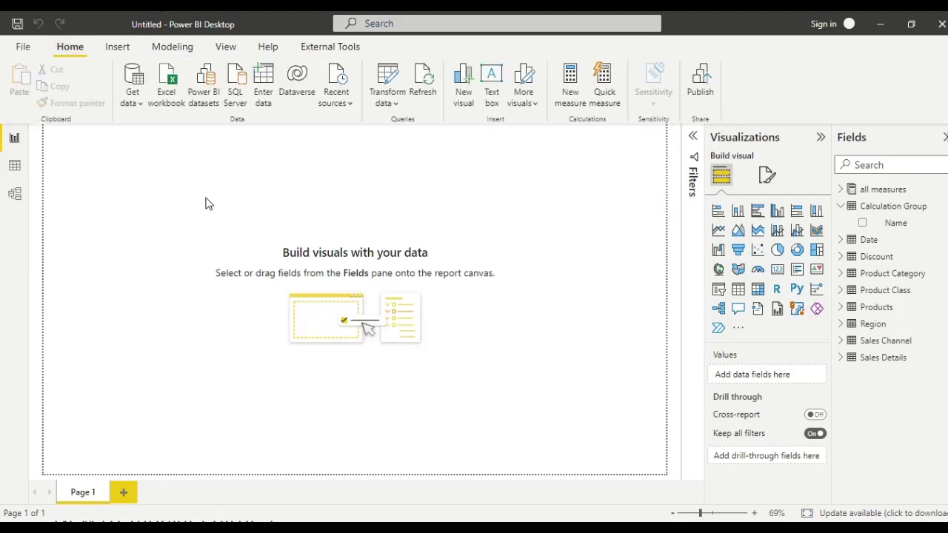
left_click(757, 291)
left_click_drag(133, 227, 172, 250)
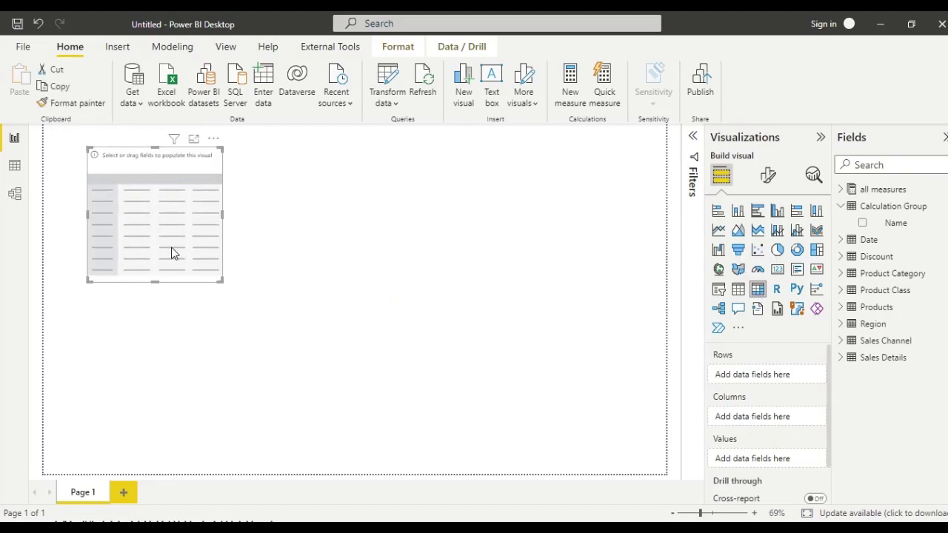
Step: Add Year, Month and Quarter from the Date table to the matrix rows, in that order
left_click(845, 242)
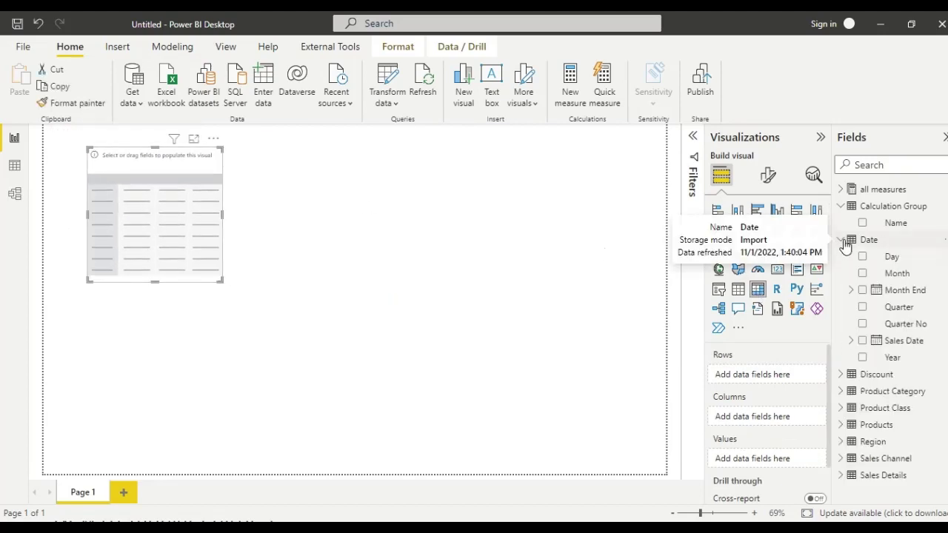
left_click(863, 359)
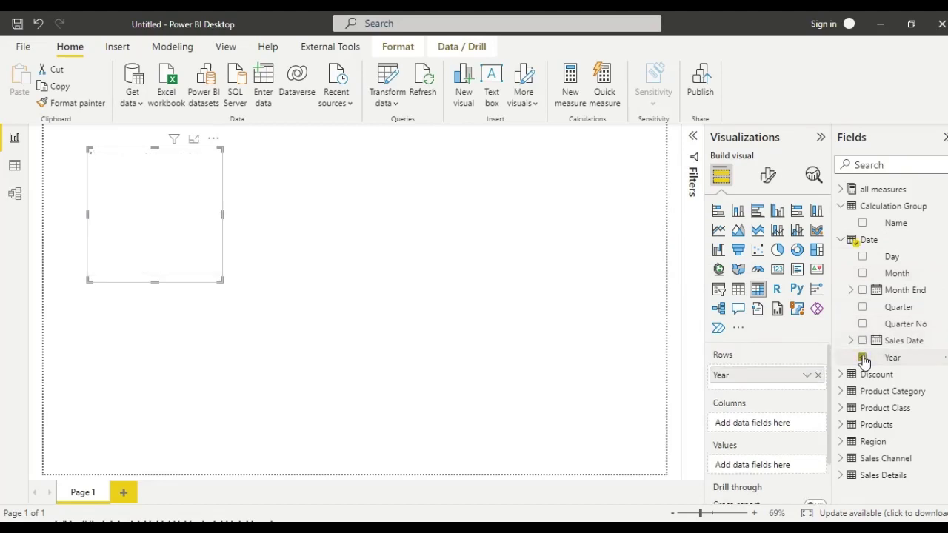
left_click_drag(897, 307, 783, 391)
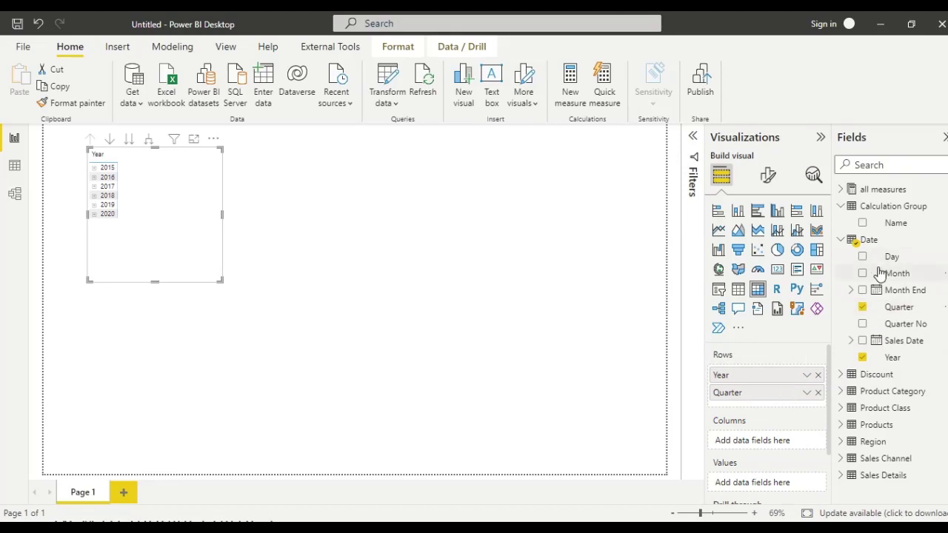
left_click_drag(877, 273, 774, 392)
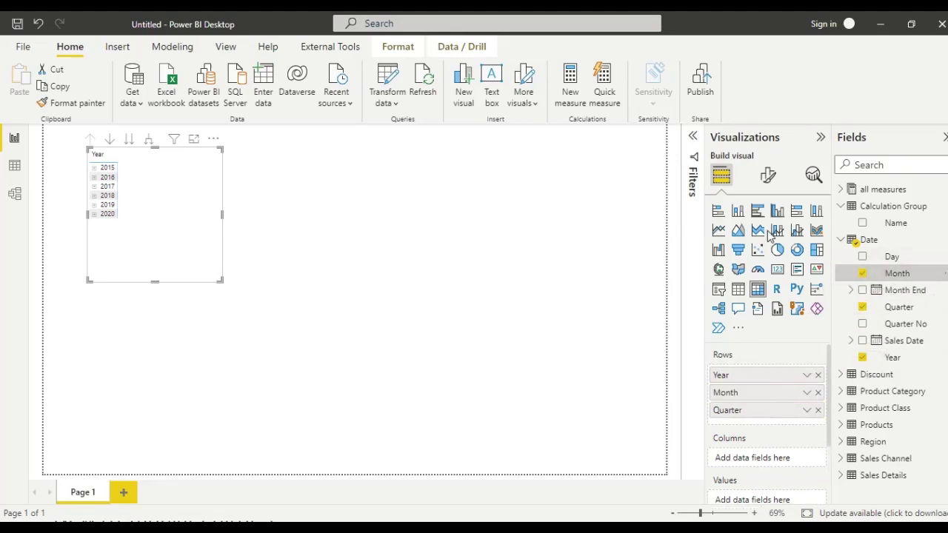
Step: Set the font size of the matrix's column headers to 20
left_click(767, 176)
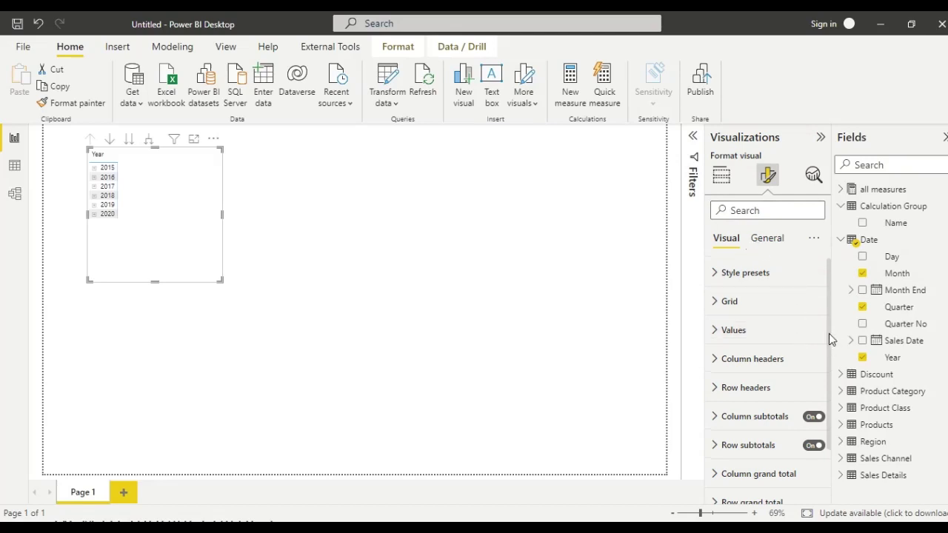
scroll(830, 339, "down", 1)
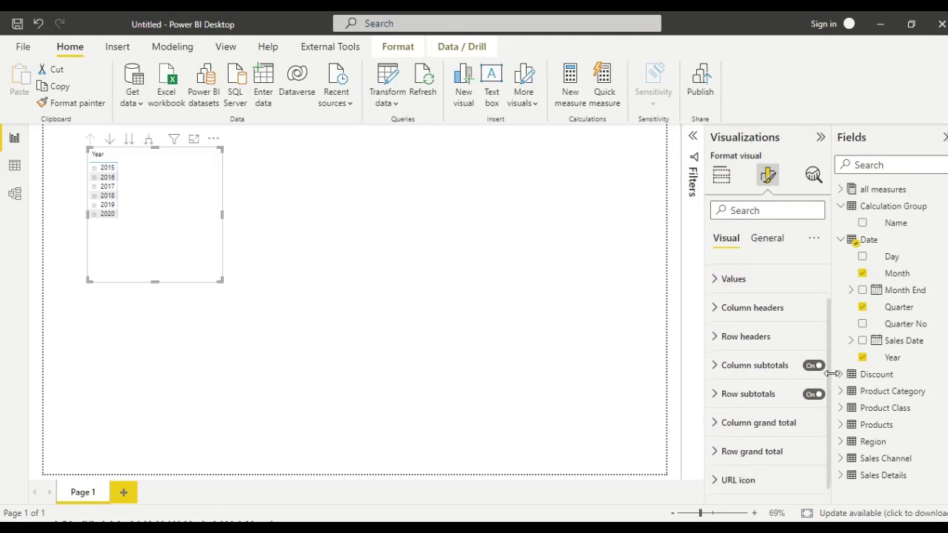
left_click(796, 309)
left_click(812, 367)
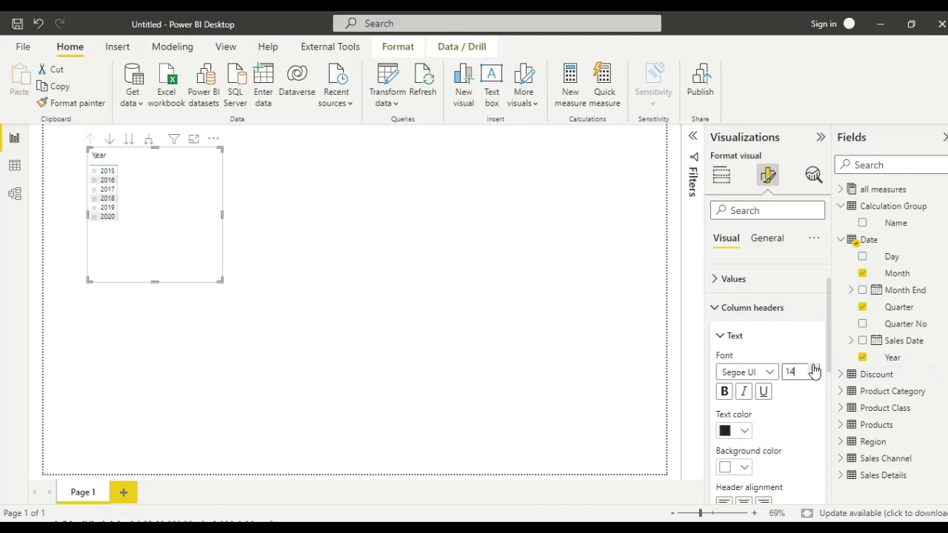
left_click(813, 367)
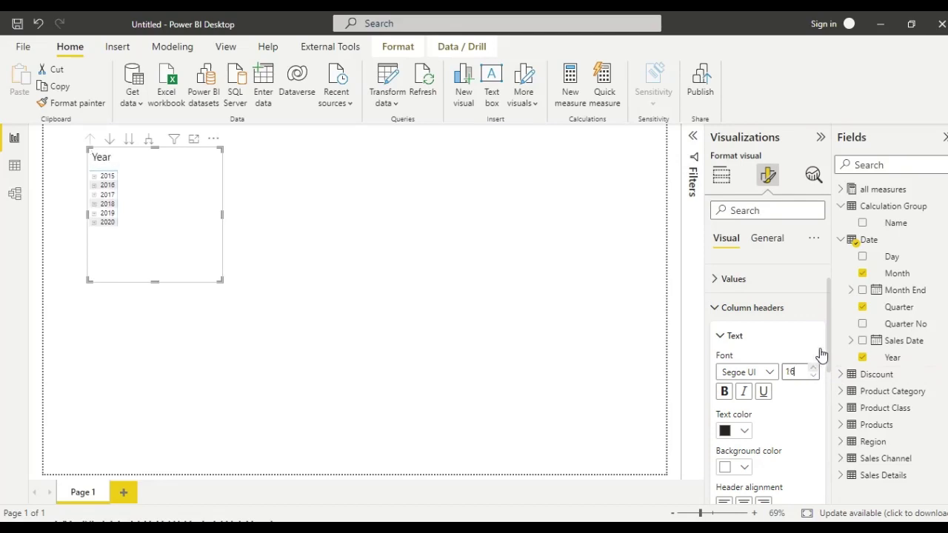
left_click(815, 370)
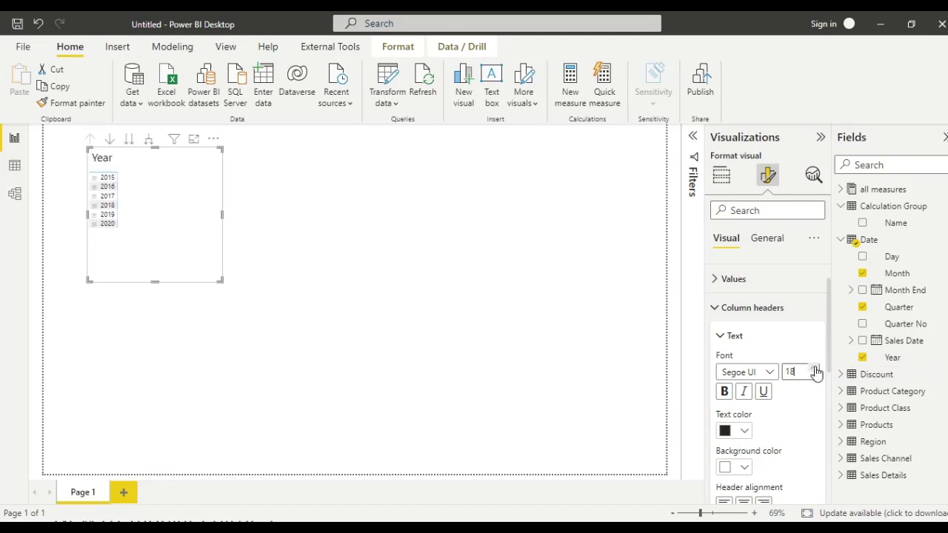
left_click(816, 369)
left_click(815, 369)
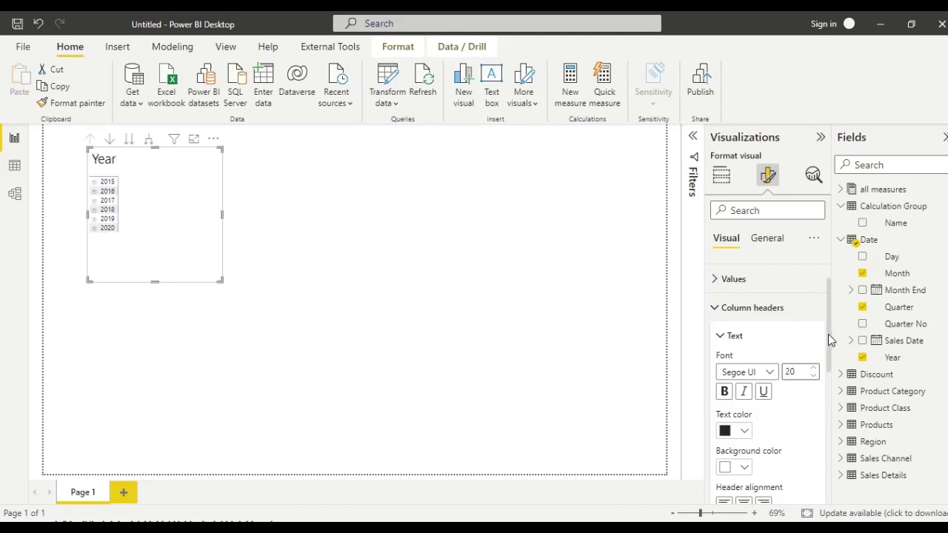
Step: Set the font size of the matrix's row headers to 20 and make the matrix taller
scroll(828, 334, "down", 5)
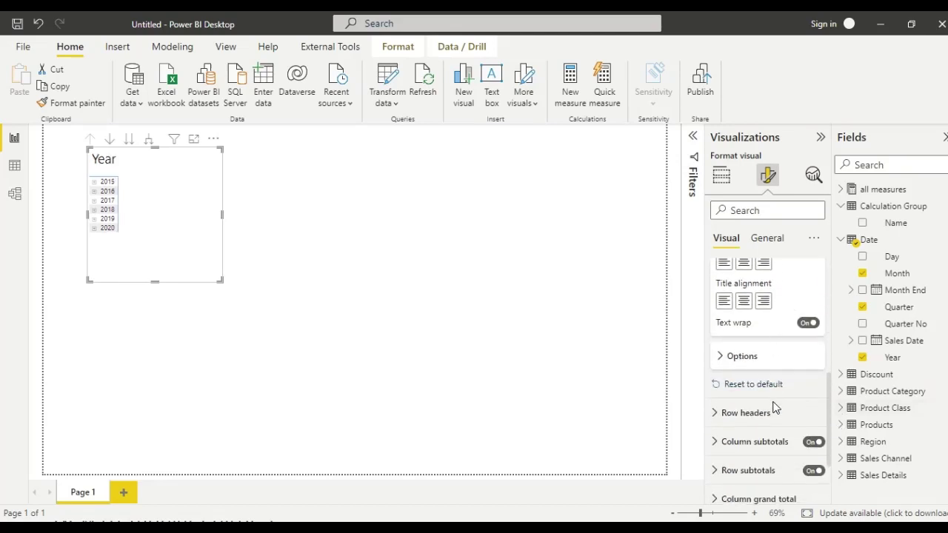
left_click(775, 415)
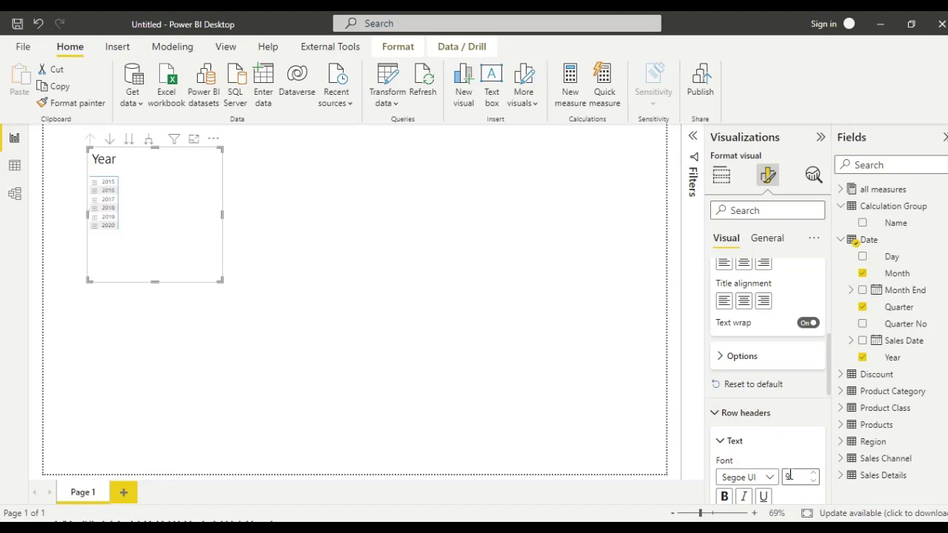
type("8")
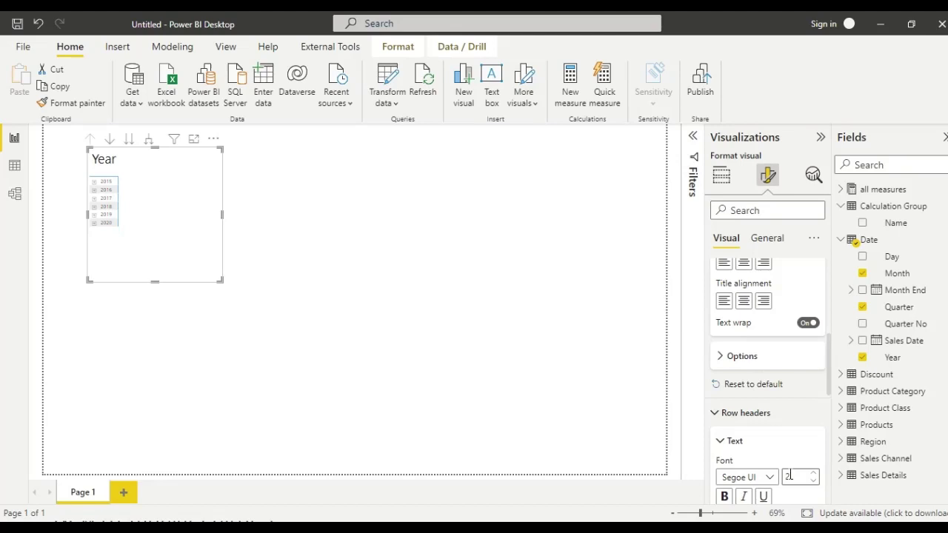
type("20")
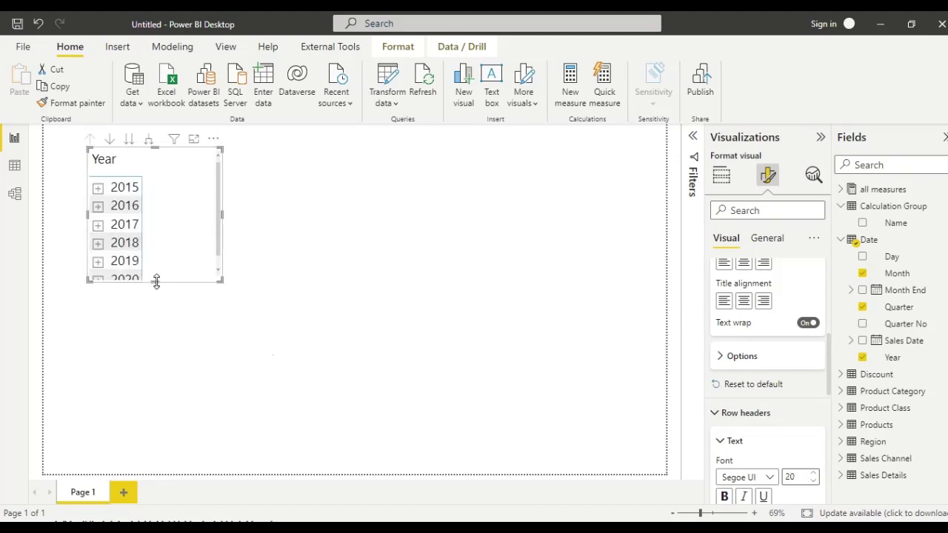
left_click_drag(154, 282, 165, 414)
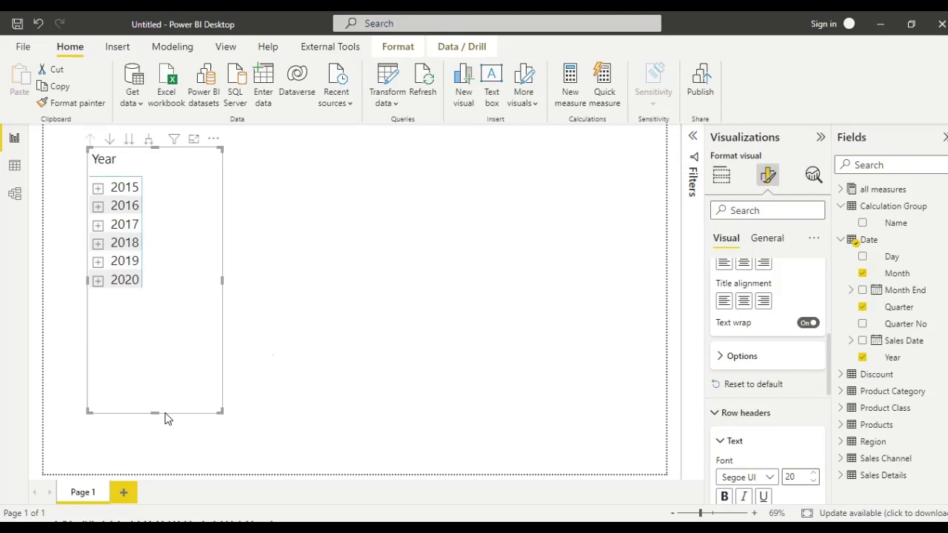
Step: Expand 2015 and its first months in the matrix to check the order of the row hierarchy
left_click(98, 190)
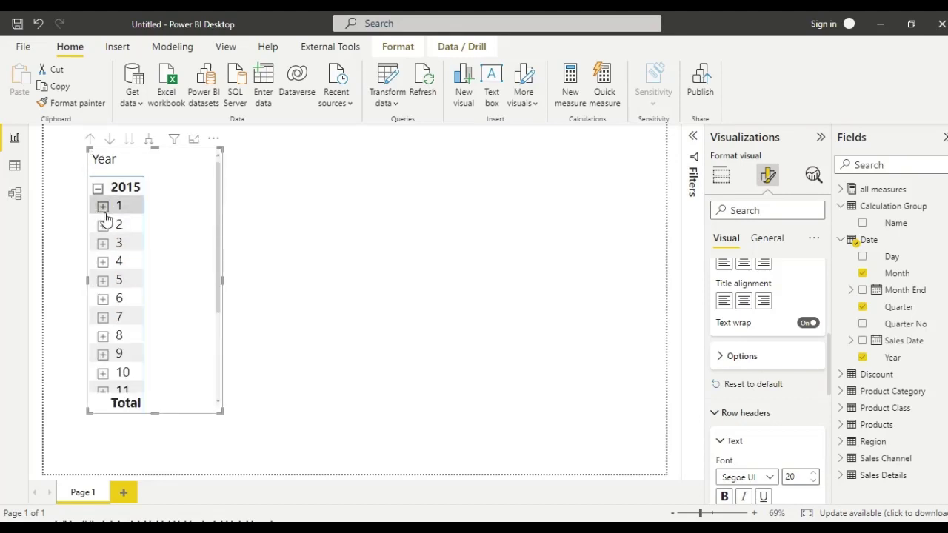
left_click(103, 207)
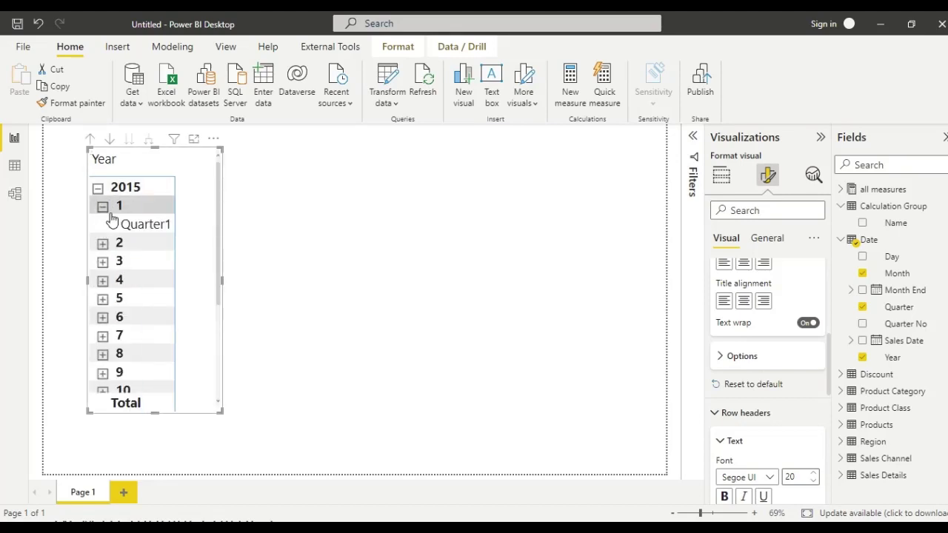
left_click(102, 244)
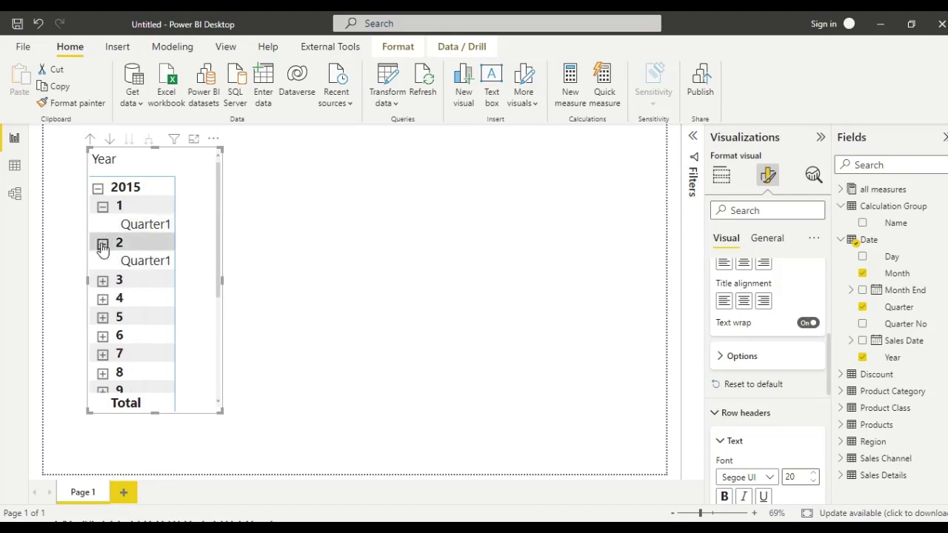
left_click(103, 244)
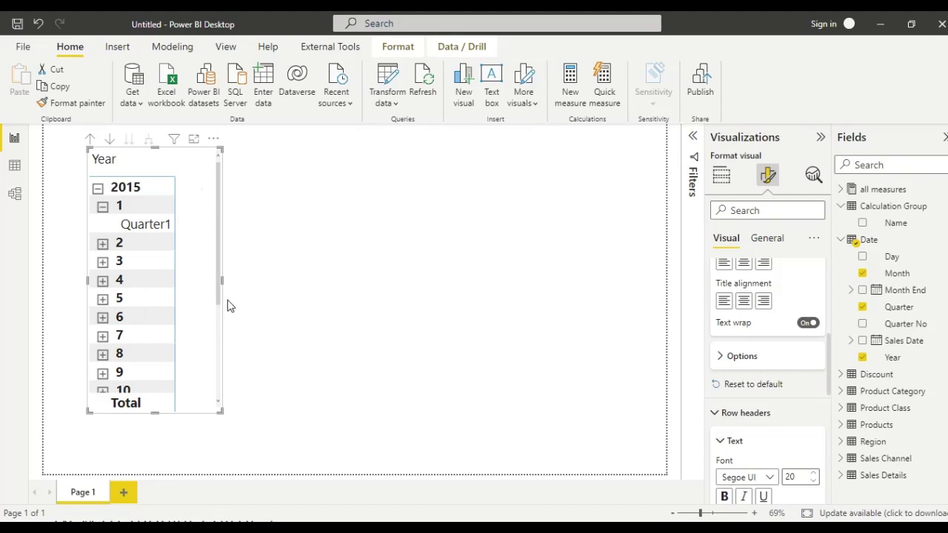
Step: Enlarge the matrix, widening it moderately and extending it down almost to the end of the page
left_click_drag(221, 281, 379, 321)
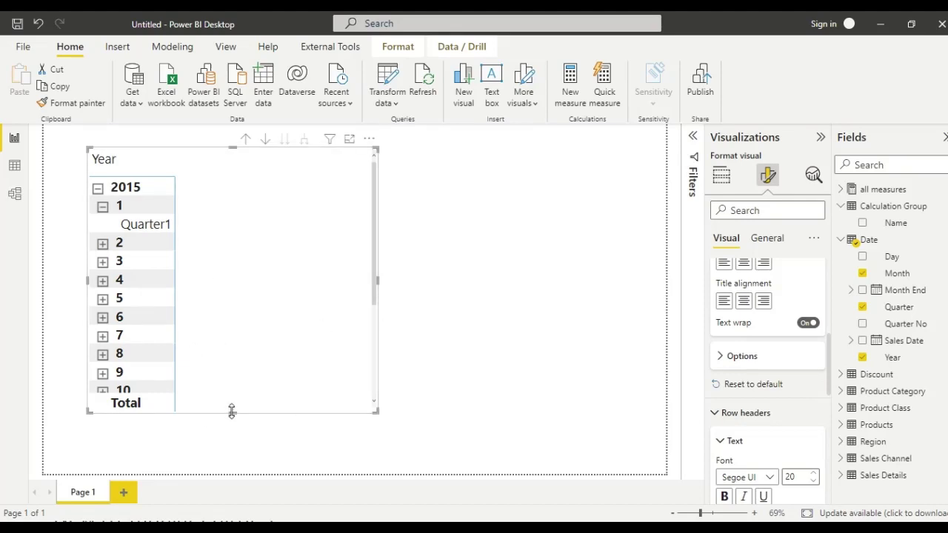
left_click_drag(232, 411, 231, 464)
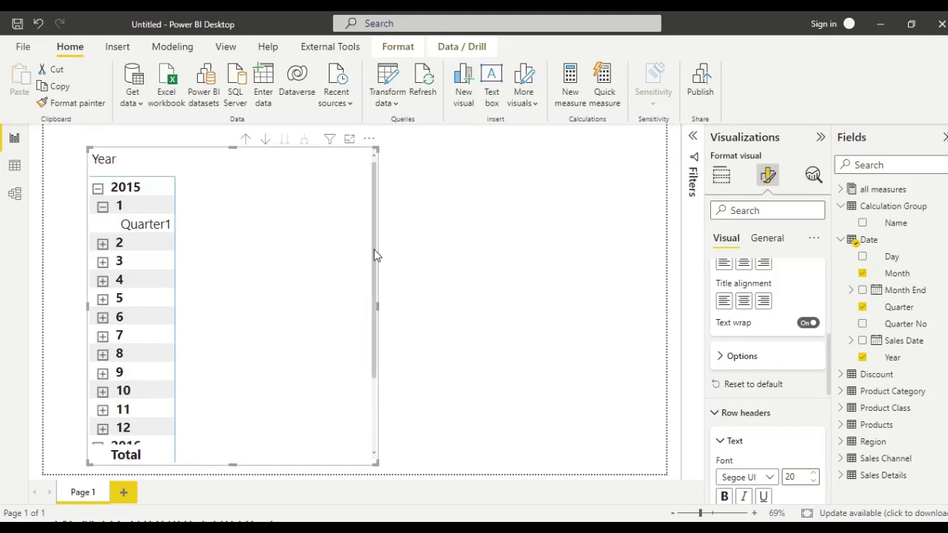
left_click_drag(378, 304, 326, 306)
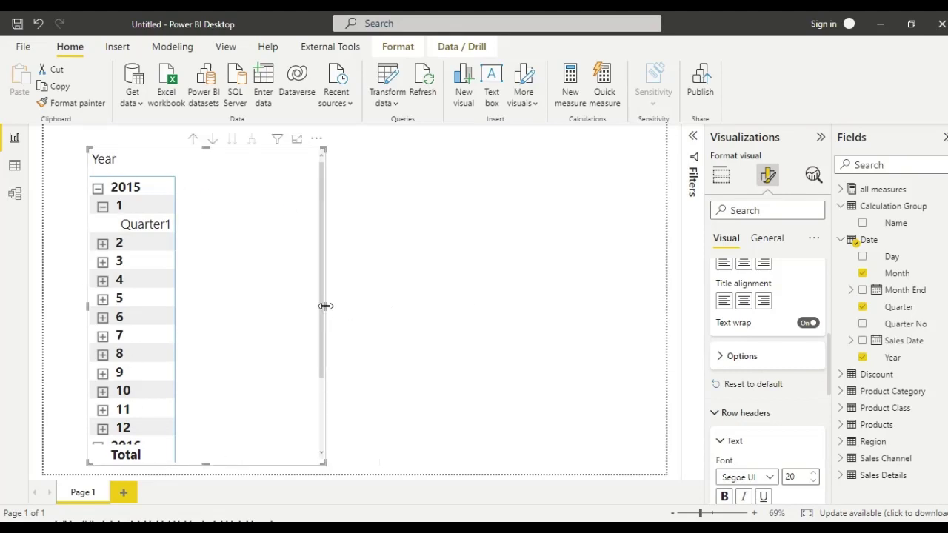
Step: Reorder the matrix rows to Year, Quarter, Month and expand Quarter1 of 2015
left_click(722, 181)
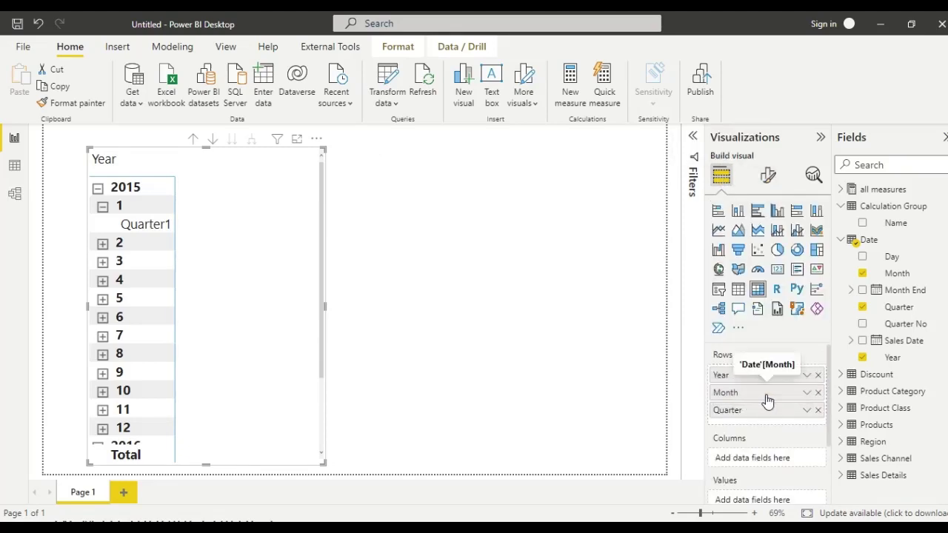
left_click_drag(768, 401, 768, 420)
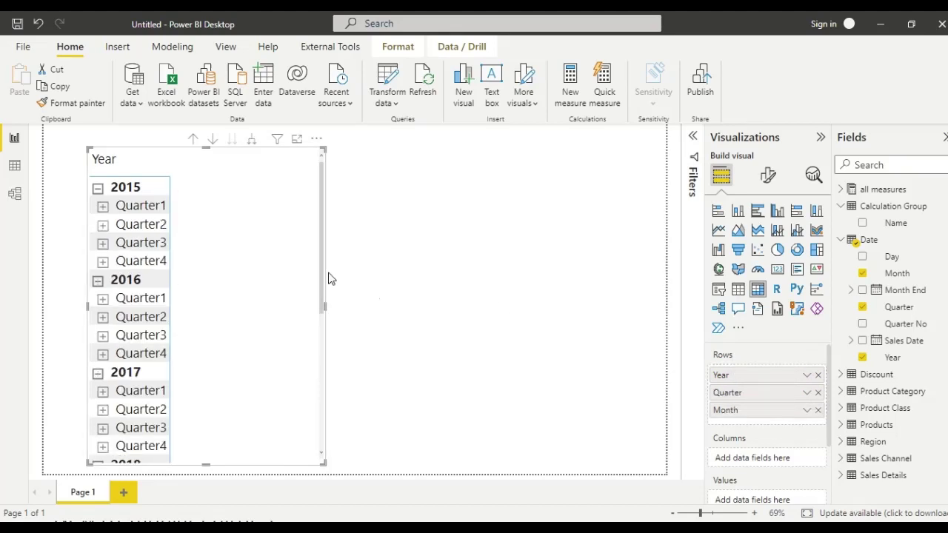
left_click(102, 207)
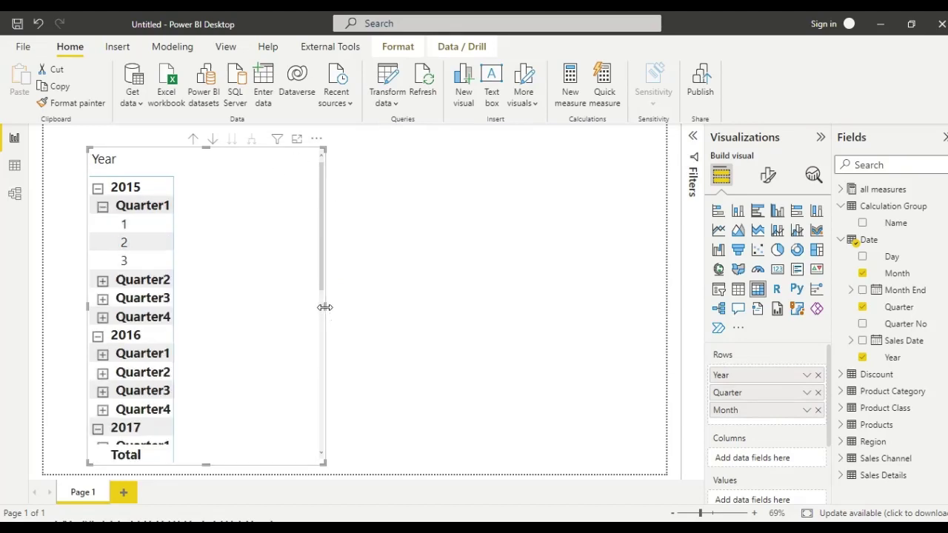
Step: Widen the matrix and add the TOTAL SALES measure as values with the calculation group's Name field as columns
left_click_drag(325, 306, 383, 310)
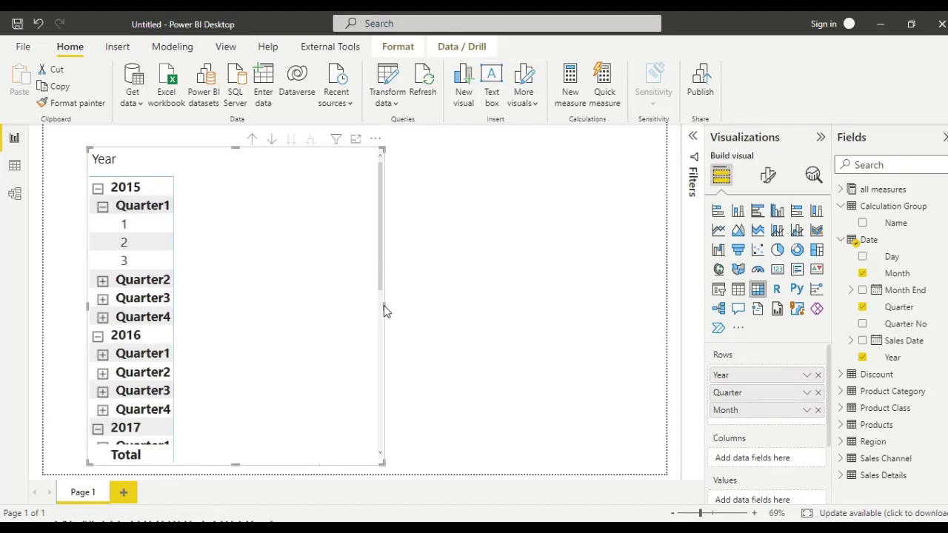
left_click(843, 239)
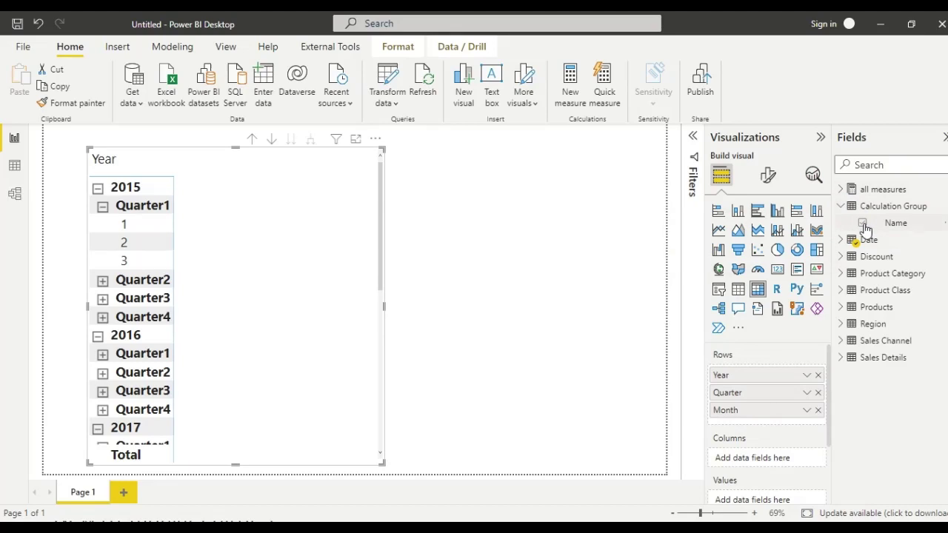
left_click(842, 189)
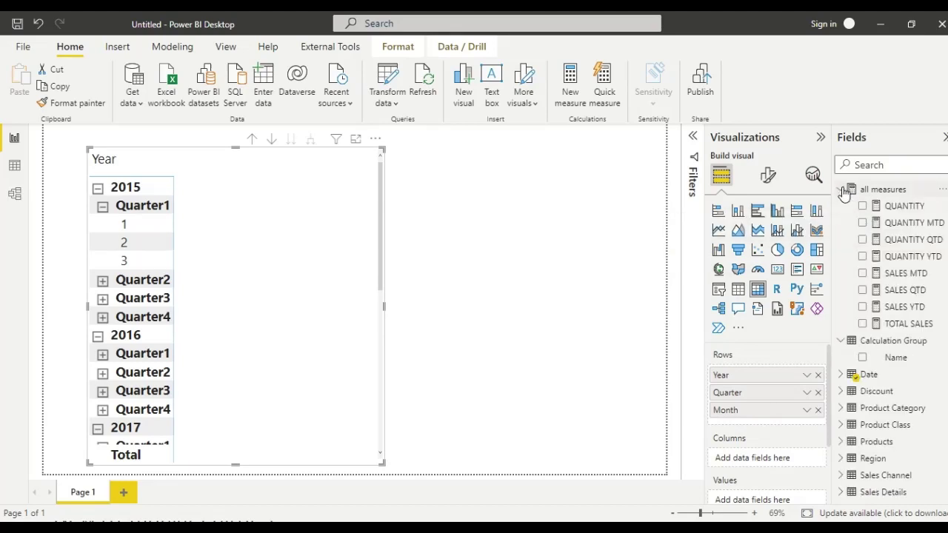
left_click(861, 326)
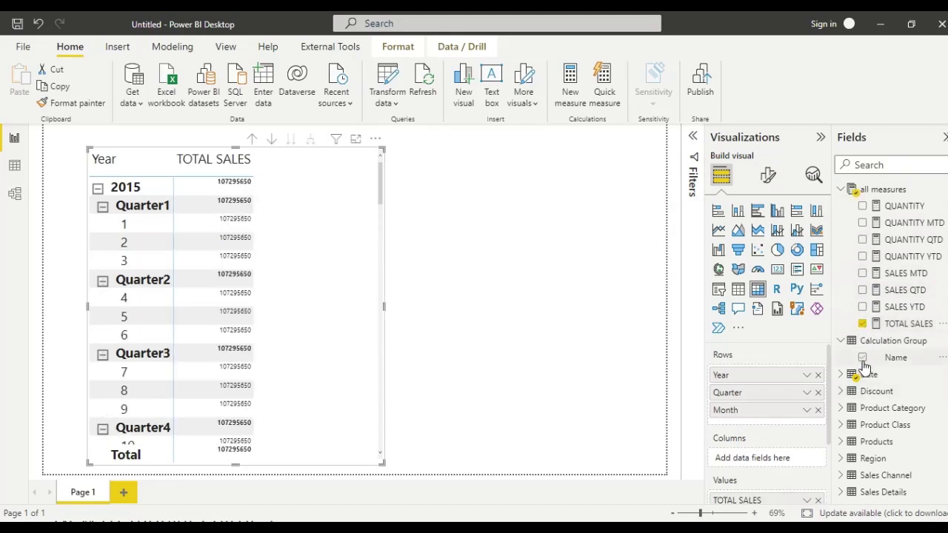
left_click(864, 360)
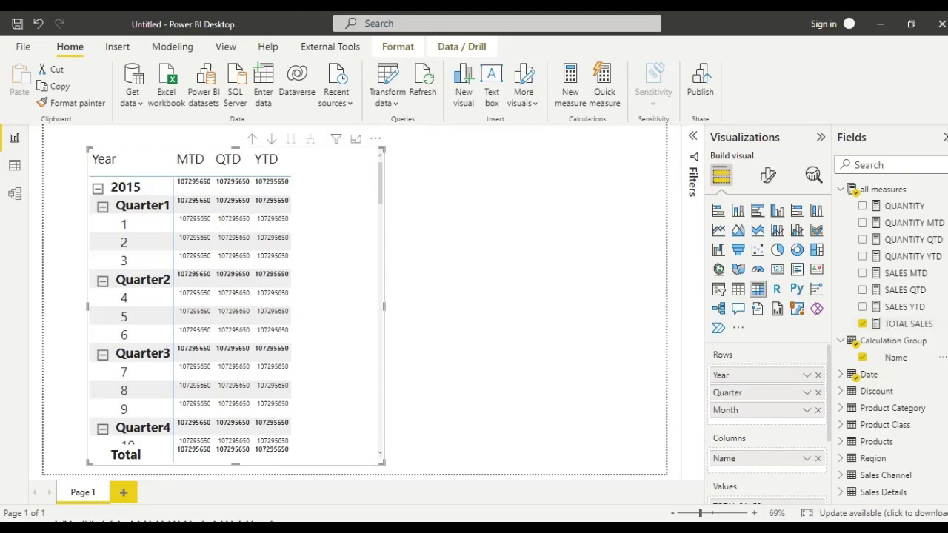
Step: Replace TOTAL SALES with the QUANTITY measure in the matrix values
left_click_drag(829, 363, 834, 437)
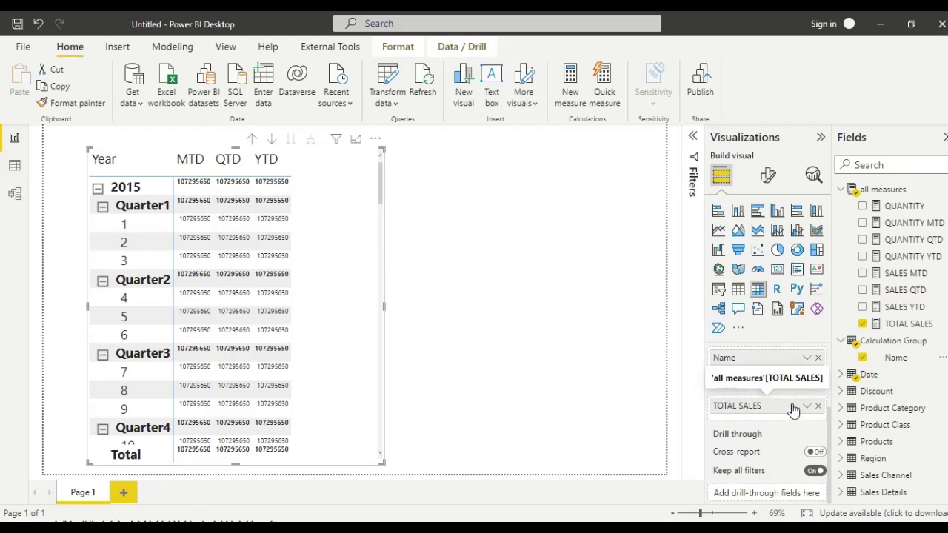
left_click(818, 407)
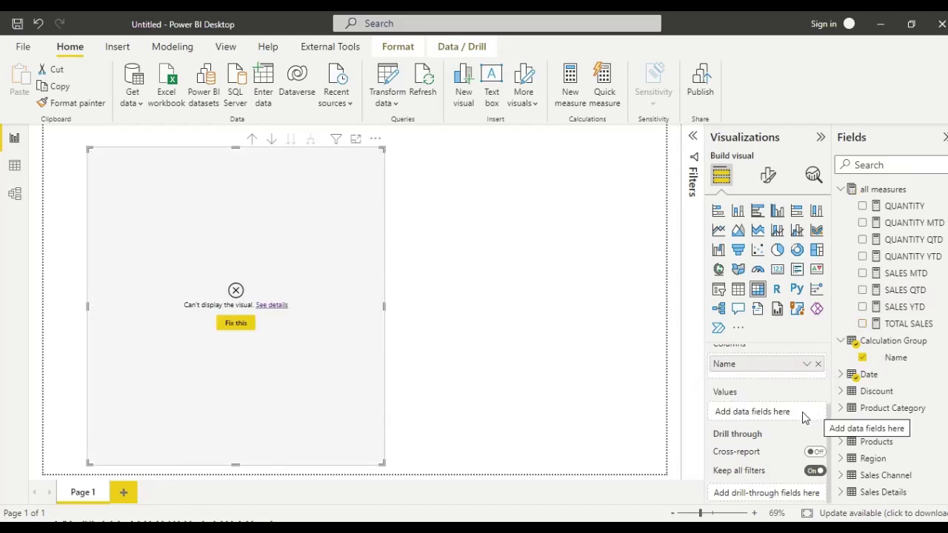
left_click_drag(892, 208, 788, 413)
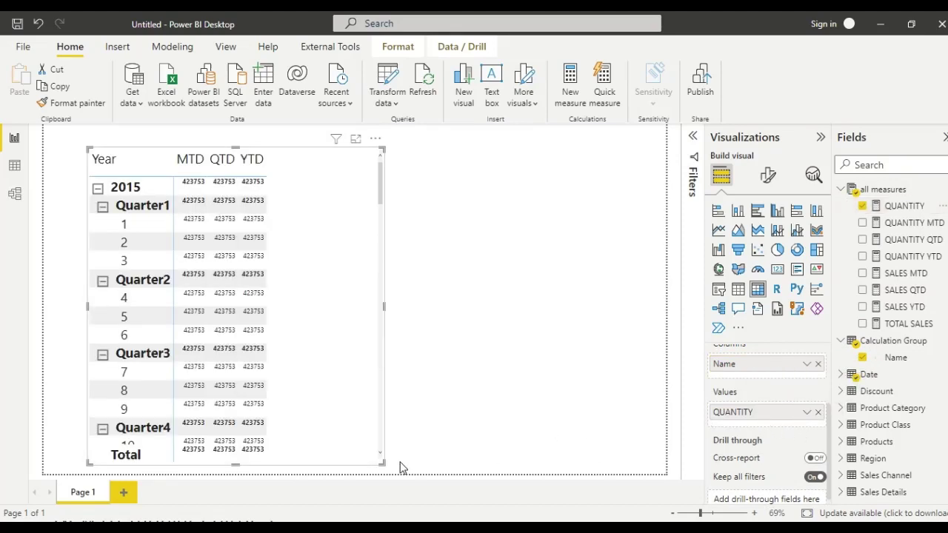
Step: Enlarge the matrix slightly in width and height, down to the page's lower edge, and return to the report view
left_click_drag(381, 462, 406, 487)
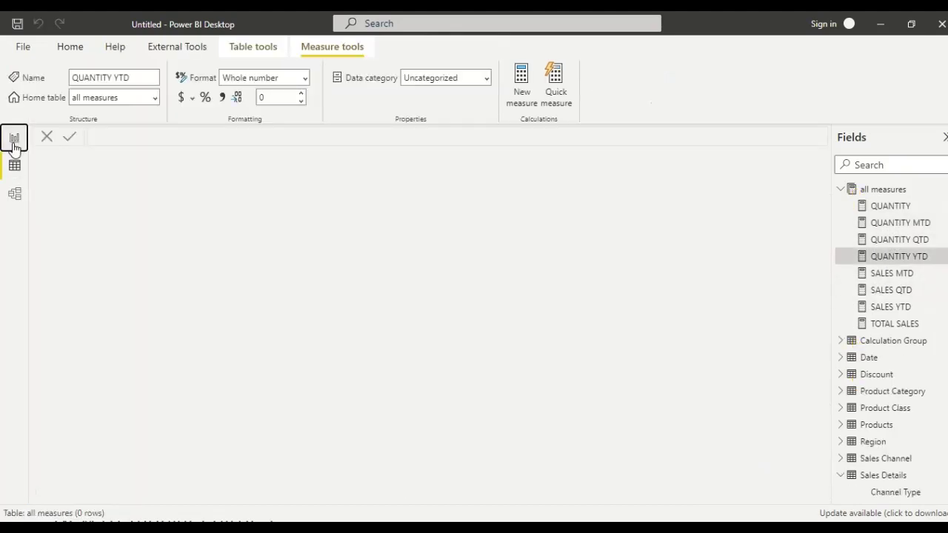
left_click(15, 138)
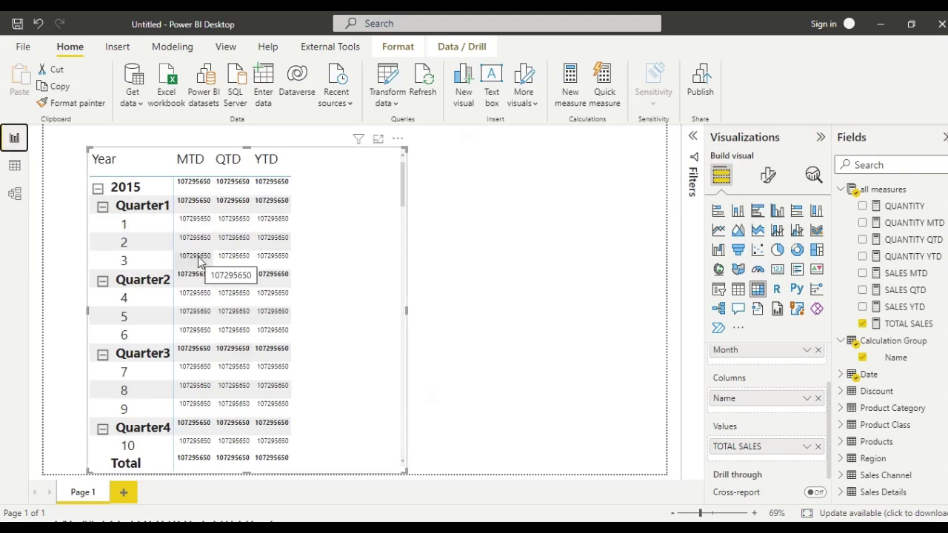
Step: Create a model relationship from Sales Date in the Sales Details table to Sales Date in the Date table and return to the report
left_click(15, 193)
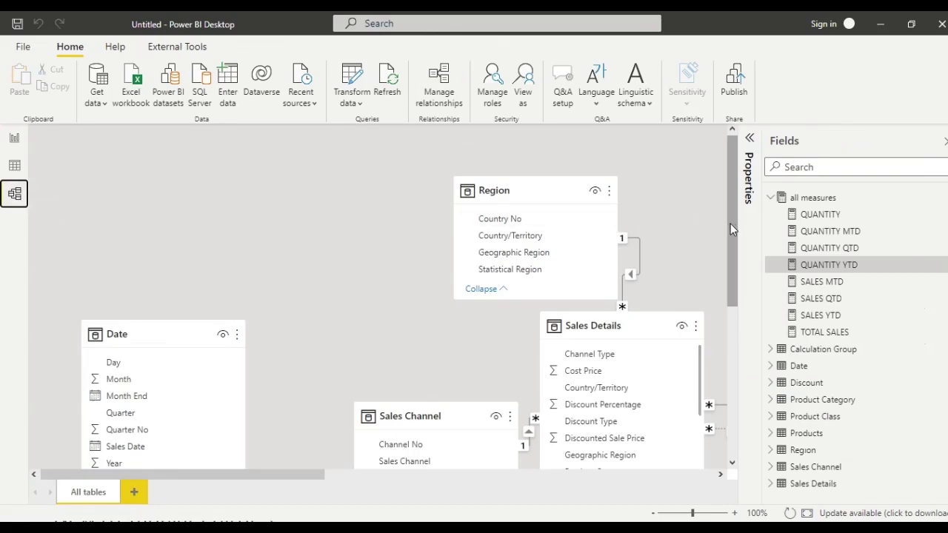
left_click_drag(735, 266, 734, 319)
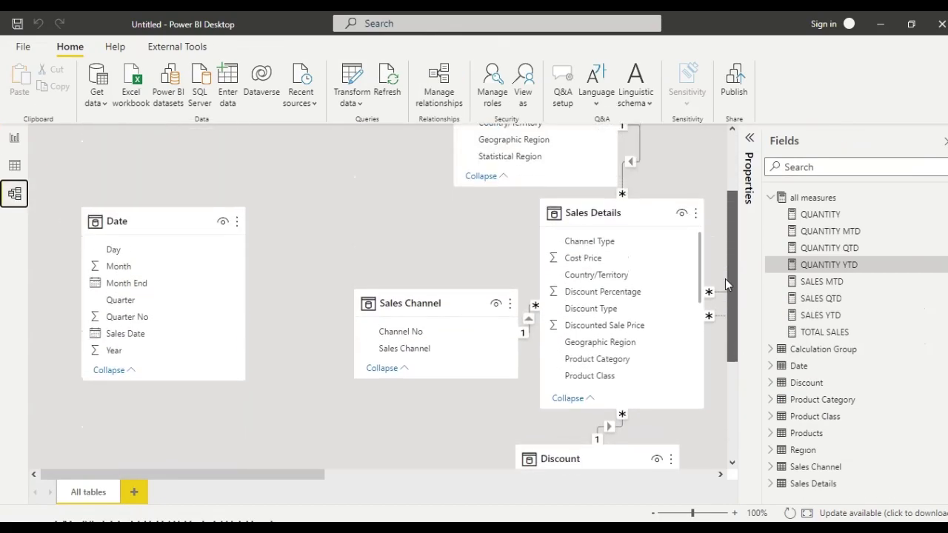
left_click_drag(673, 274, 710, 358)
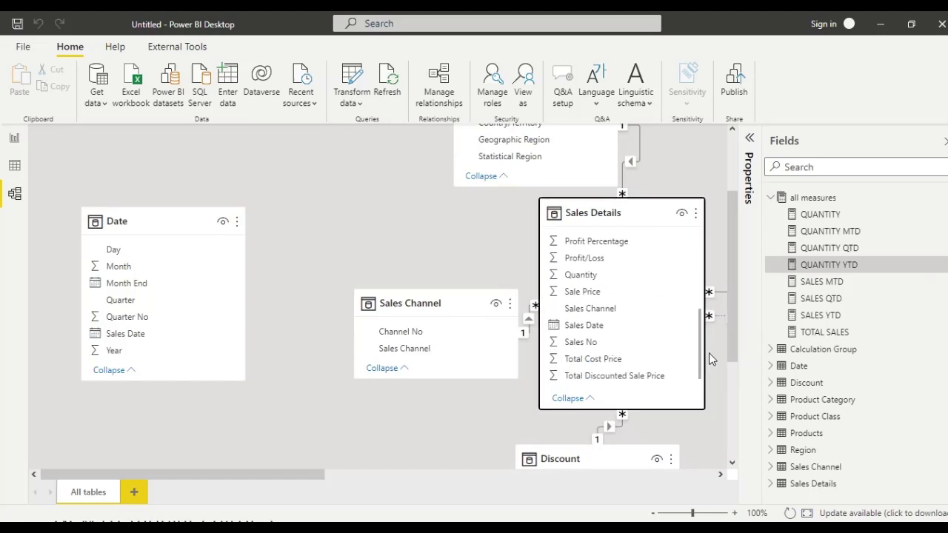
left_click_drag(571, 326, 159, 334)
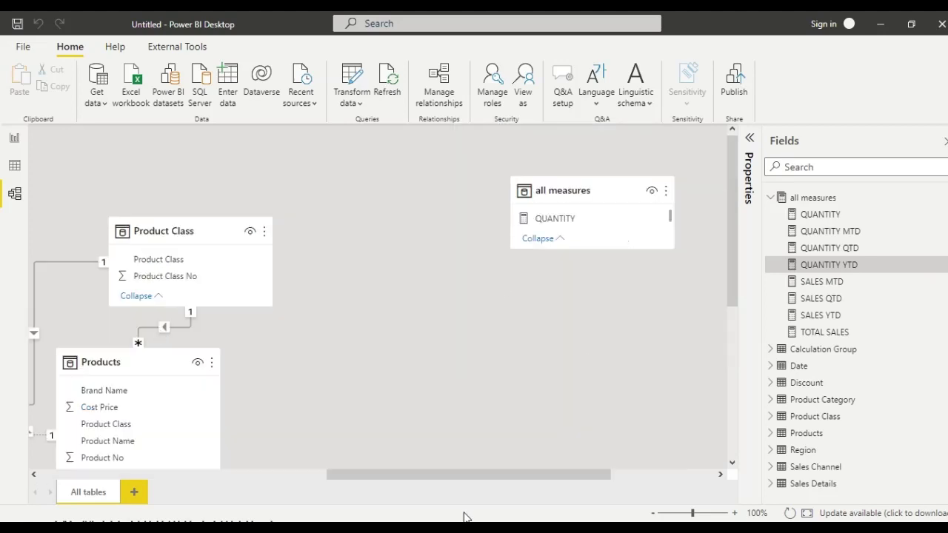
left_click_drag(468, 474, 143, 513)
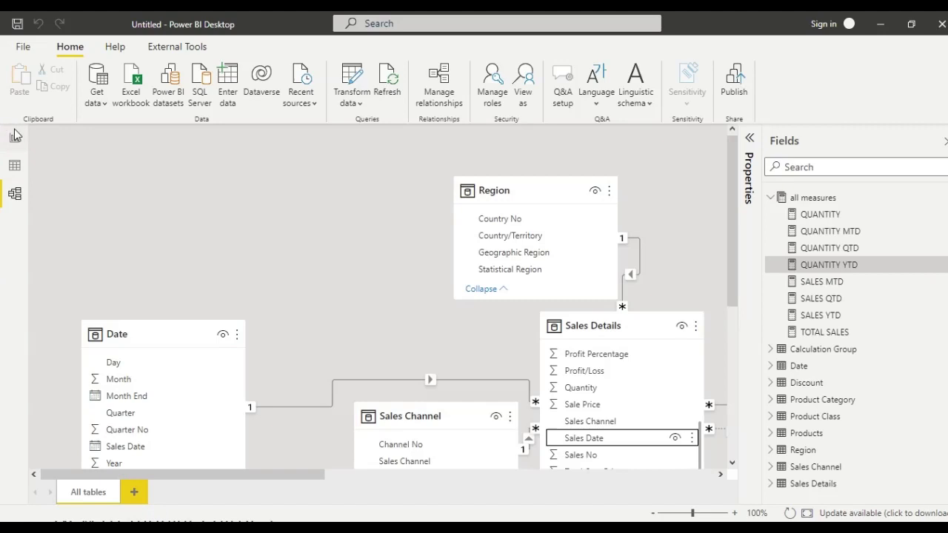
left_click(15, 138)
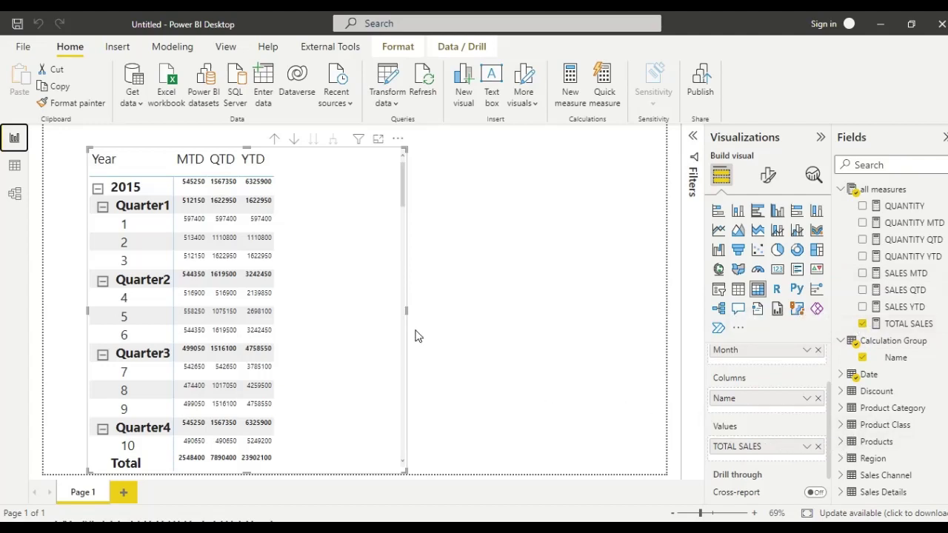
Step: Replace TOTAL SALES with the QUANTITY measure in the matrix values and widen the matrix slightly
left_click(818, 446)
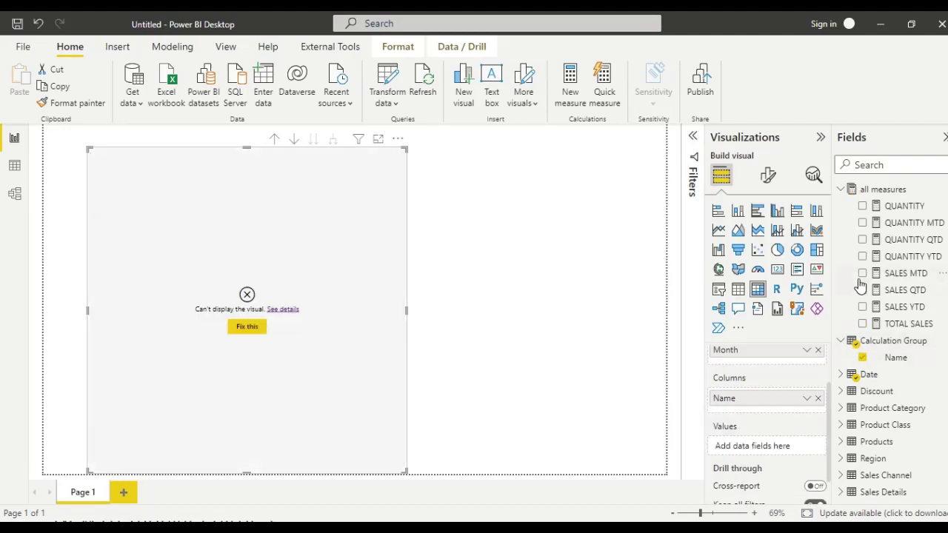
left_click(863, 207)
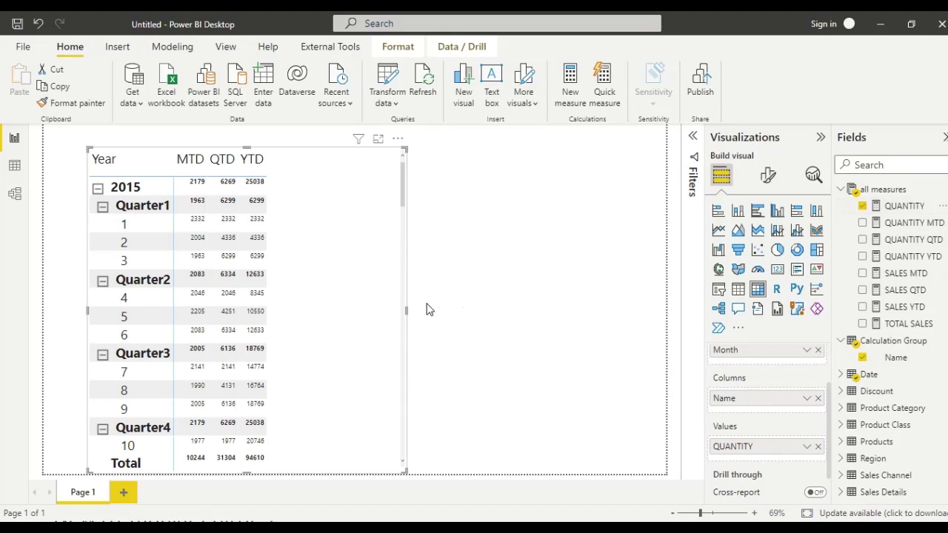
left_click_drag(406, 311, 424, 326)
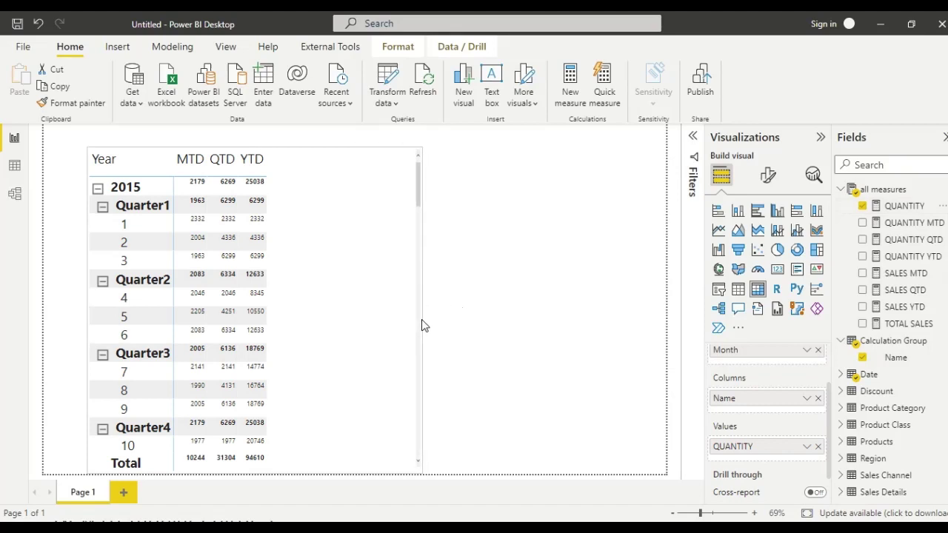
Step: Create the measure discounted sales = SUM('Sales Details'[Discounted Sale Price]) in the all measures table
left_click(880, 191)
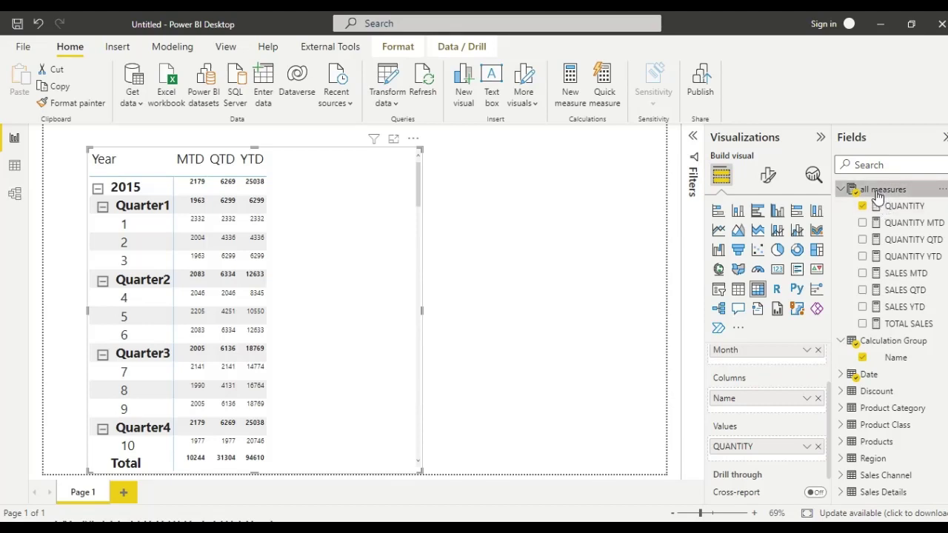
right_click(878, 192)
left_click(846, 191)
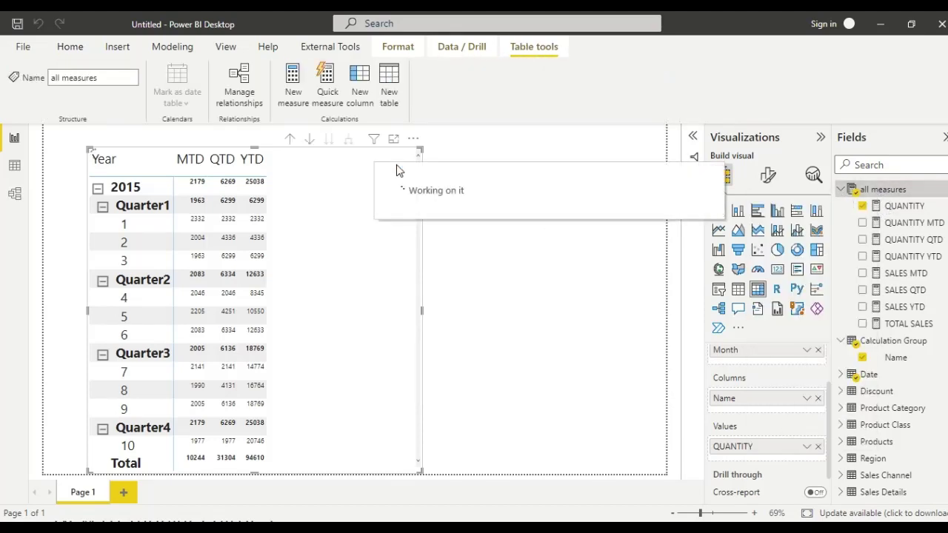
key("BackSpace")
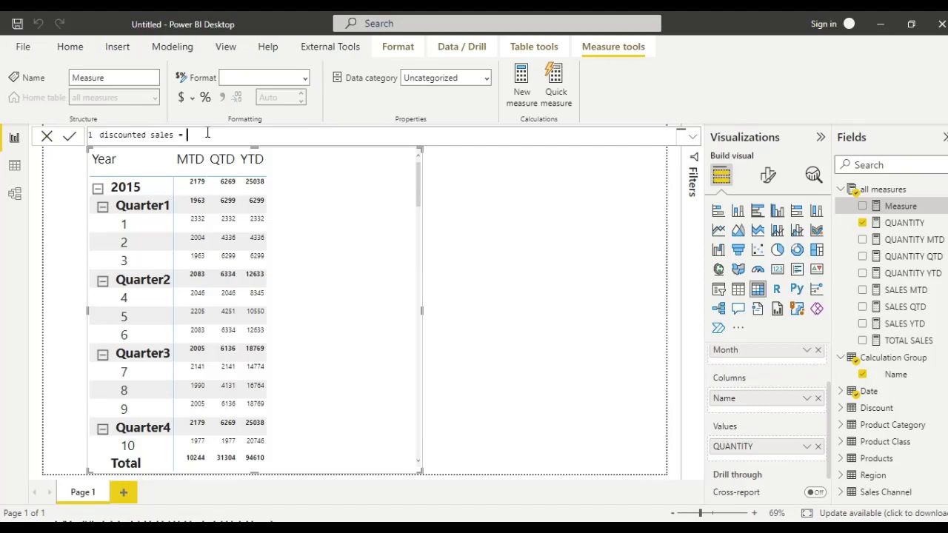
type("SUM(")
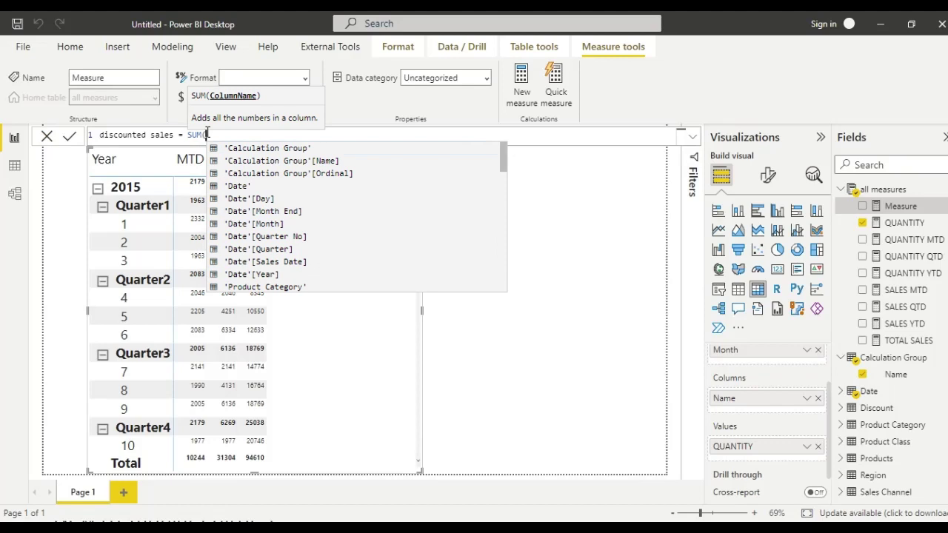
type("'sa")
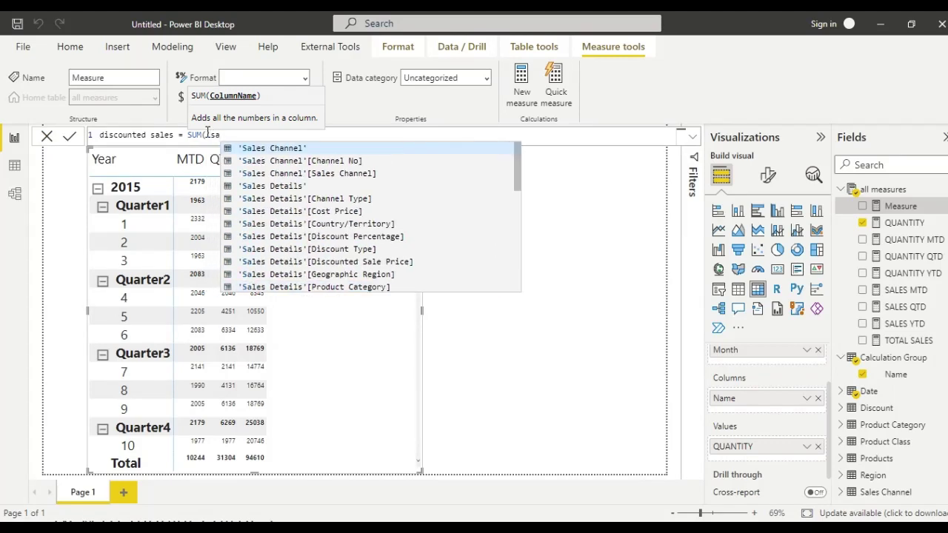
key("Down")
key("Down")
key("Down")
key("Down")
key("Down")
key("Down")
key("Down")
key("Down")
key("Down")
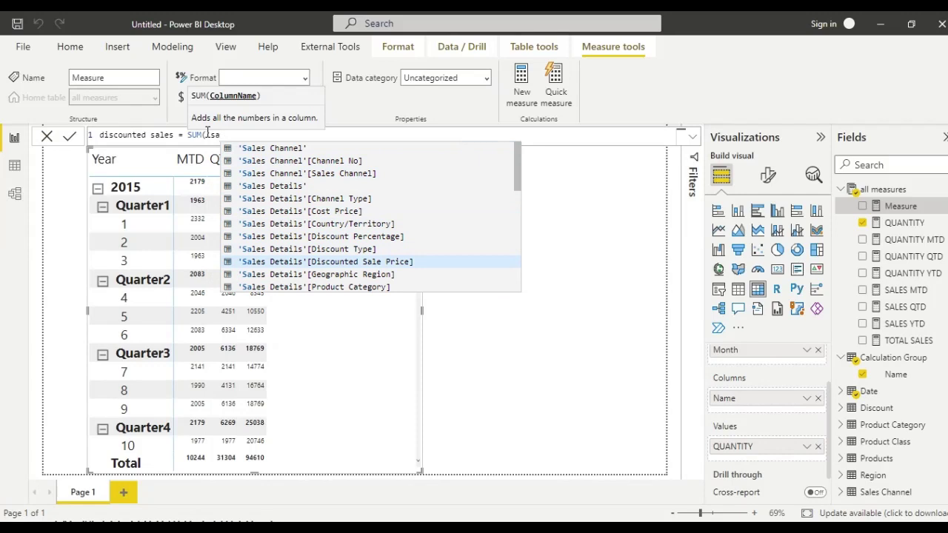
key("Tab")
type(")")
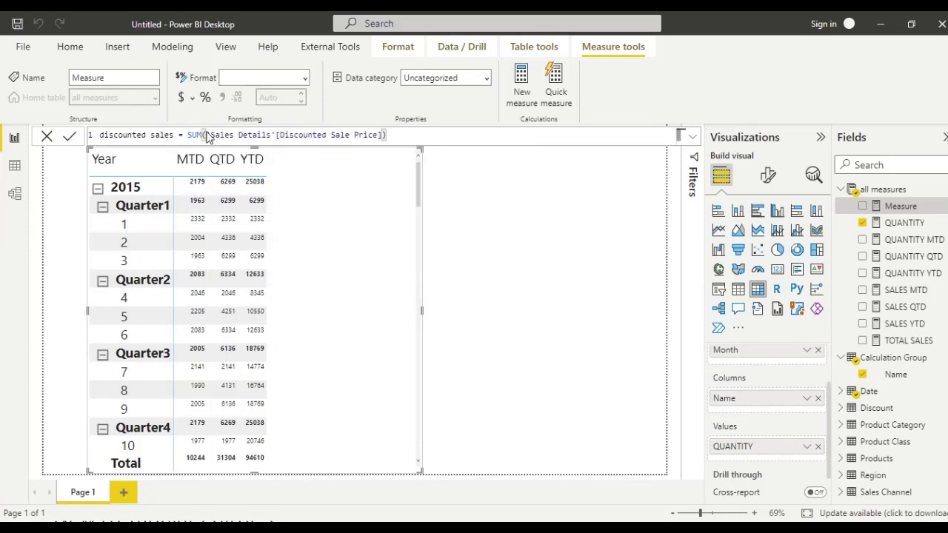
key("Return")
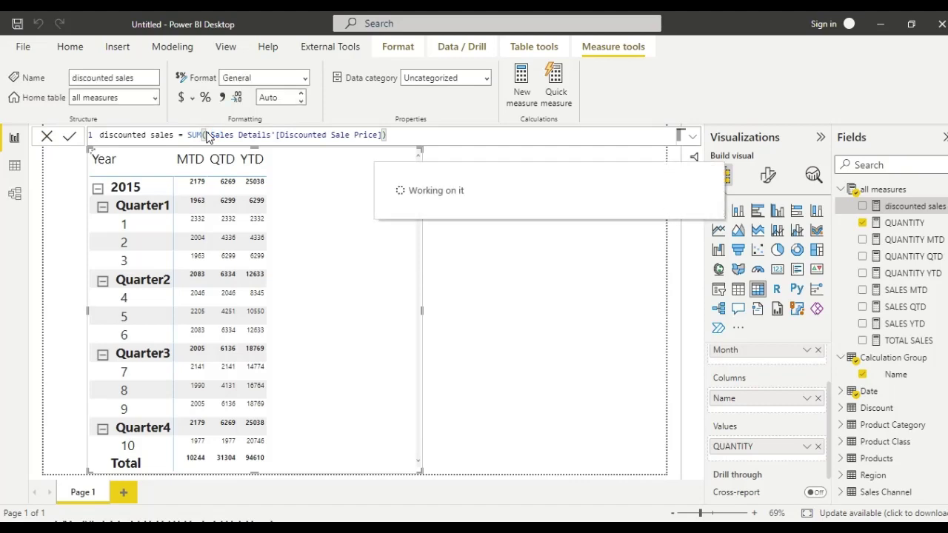
Step: Replace QUANTITY with the discounted sales measure in the matrix values
left_click(818, 447)
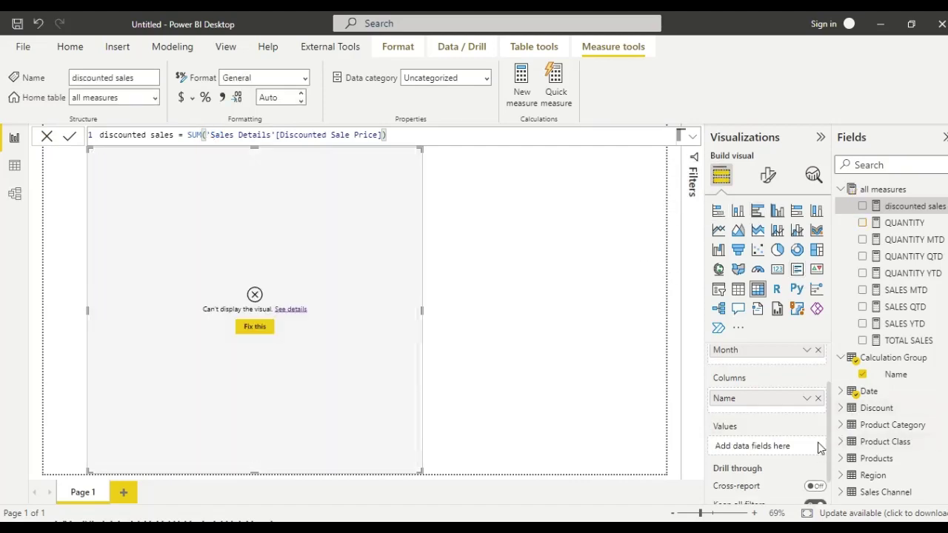
left_click(862, 207)
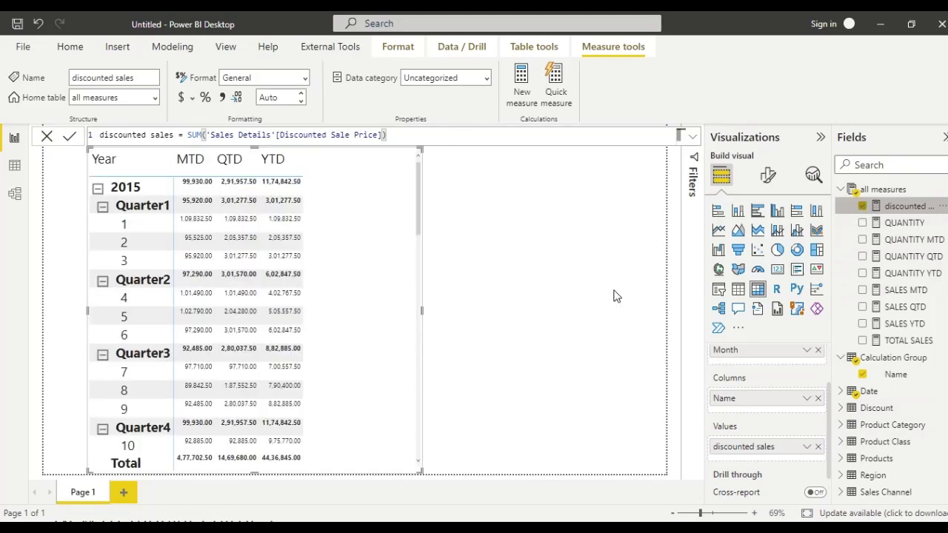